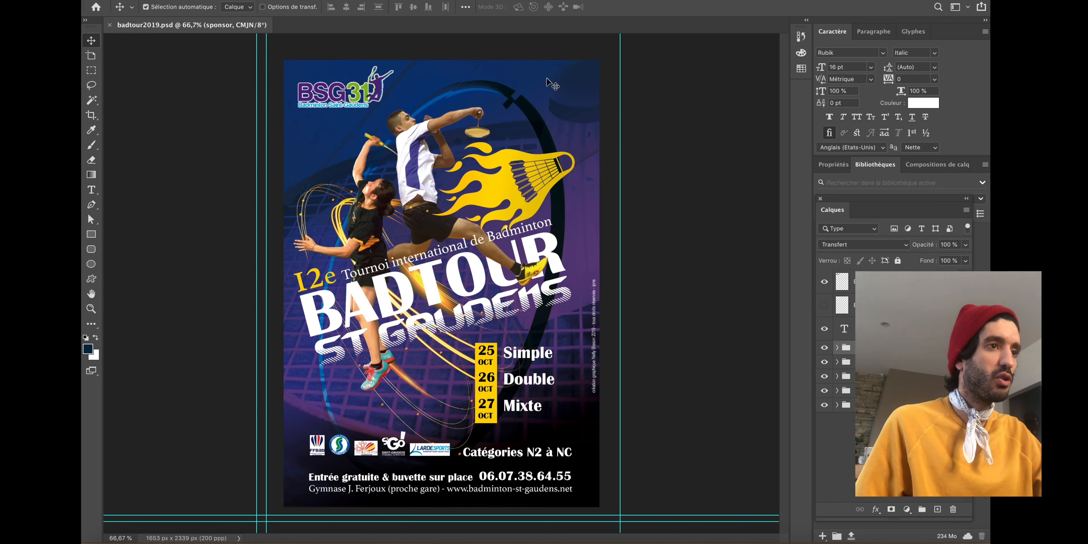
- Delete the purple overlay layer and the racket-and-shuttlecock texture layer from the poster background
left_click(532, 117)
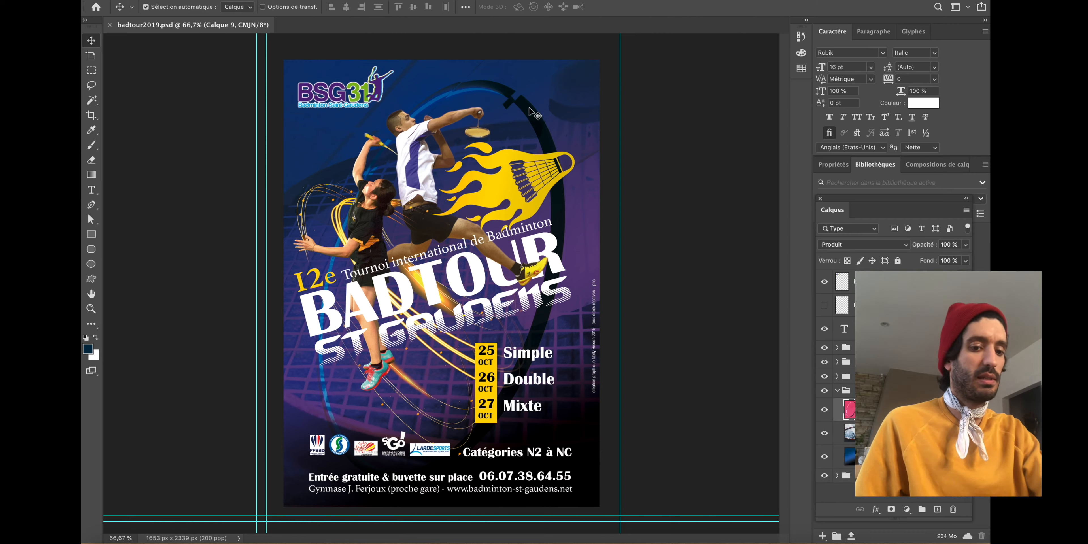
key("BackSpace")
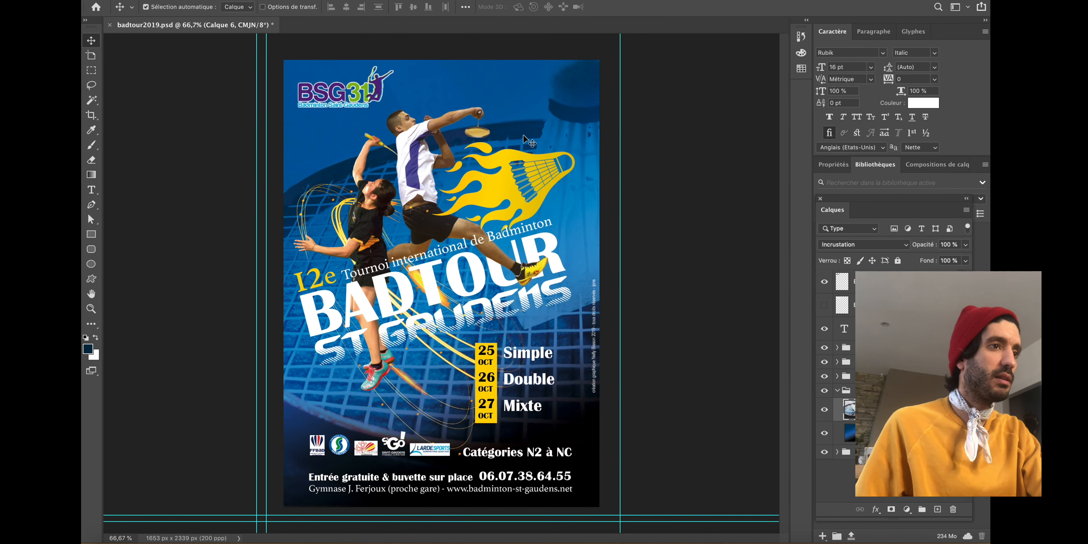
key("BackSpace")
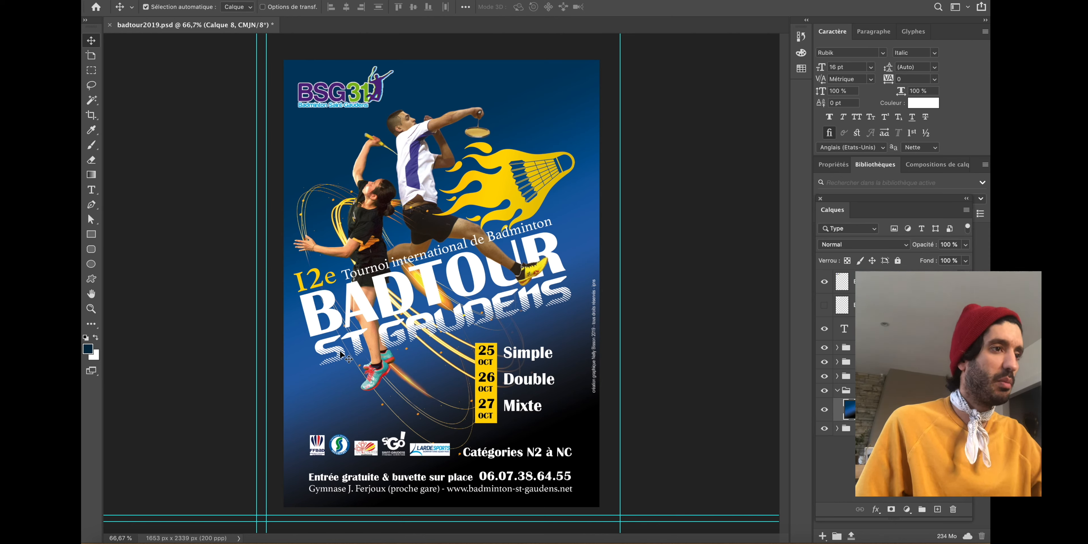
- Fill the area of the background gradient layer with the dark blue sampled near the poster's upper-left corner
left_click(850, 409, "super")
left_click(92, 130)
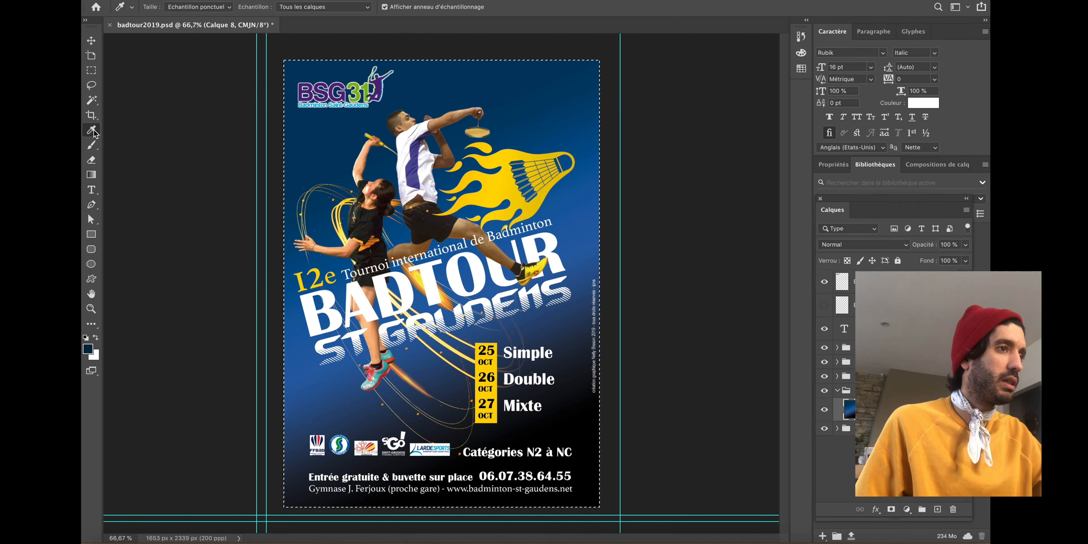
left_click(288, 67)
key("alt+BackSpace")
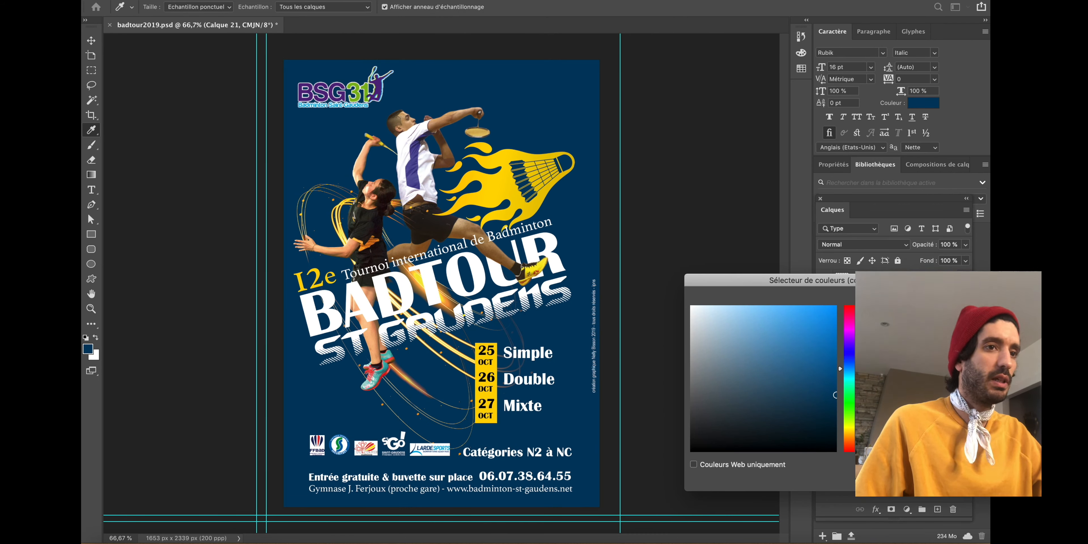
- Choose a slightly darker blue and brush it around the poster's upper-left corner on a new layer
key("Return")
left_click(87, 349)
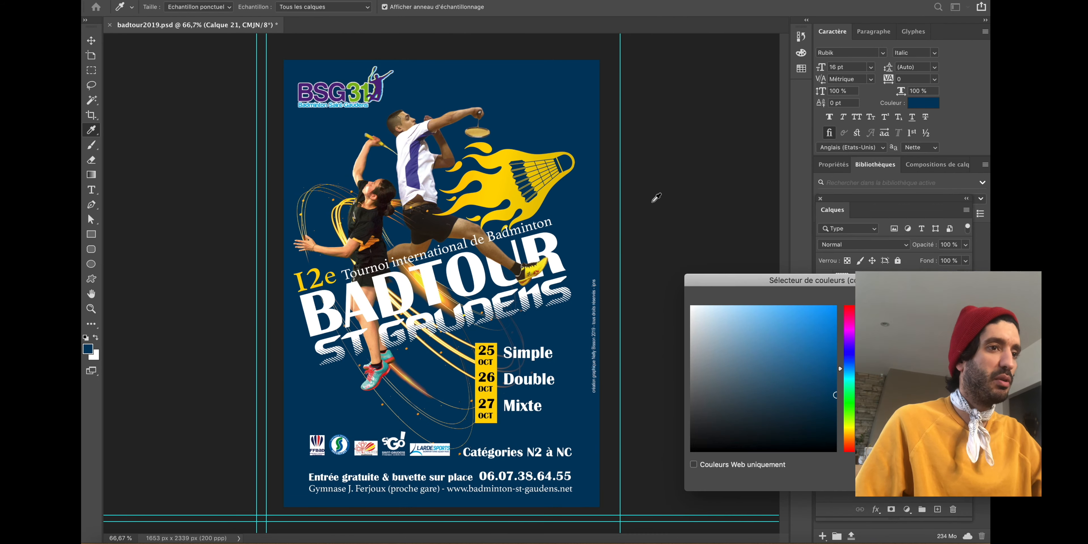
key("Return")
key("b")
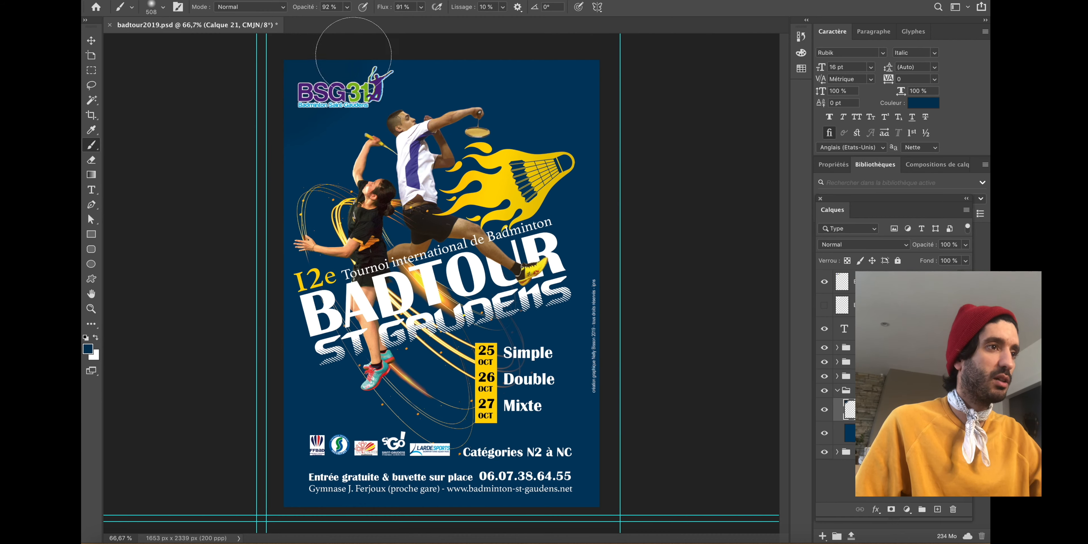
scroll(302, 94, "down", 1)
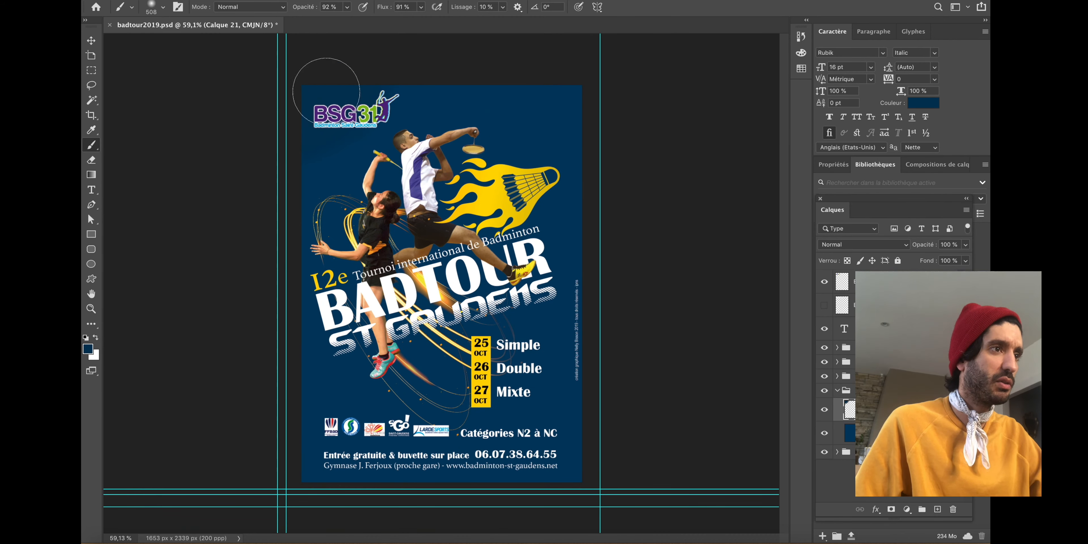
- Pick a still darker, slightly less saturated blue and brush it along the poster's edges
left_click(88, 349)
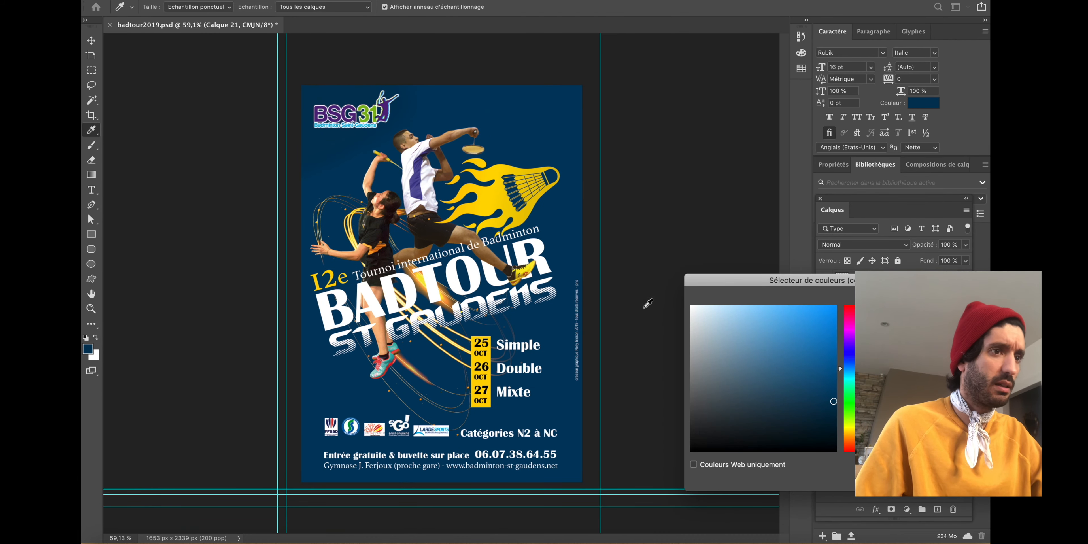
left_click(833, 407)
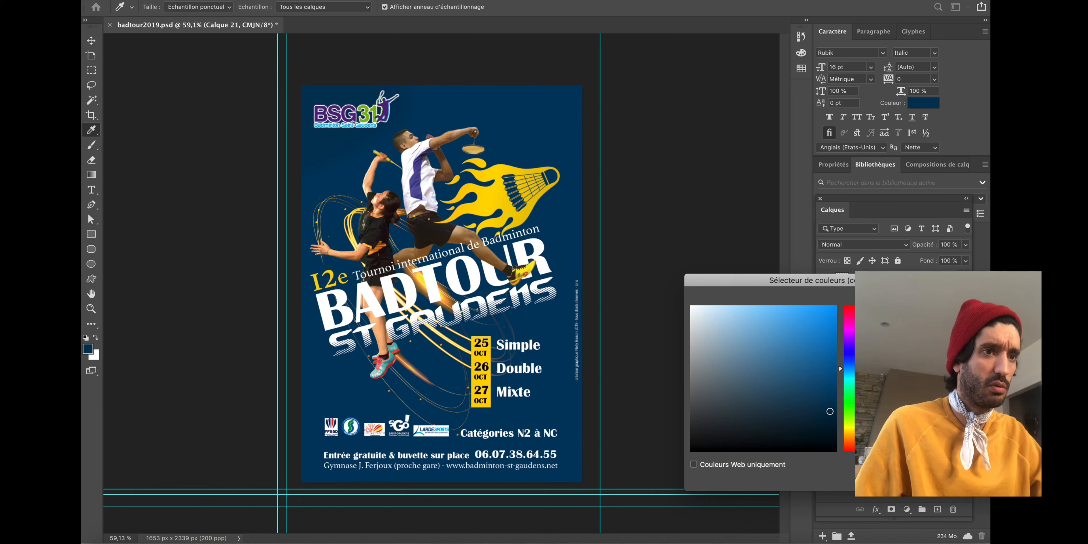
key("Return")
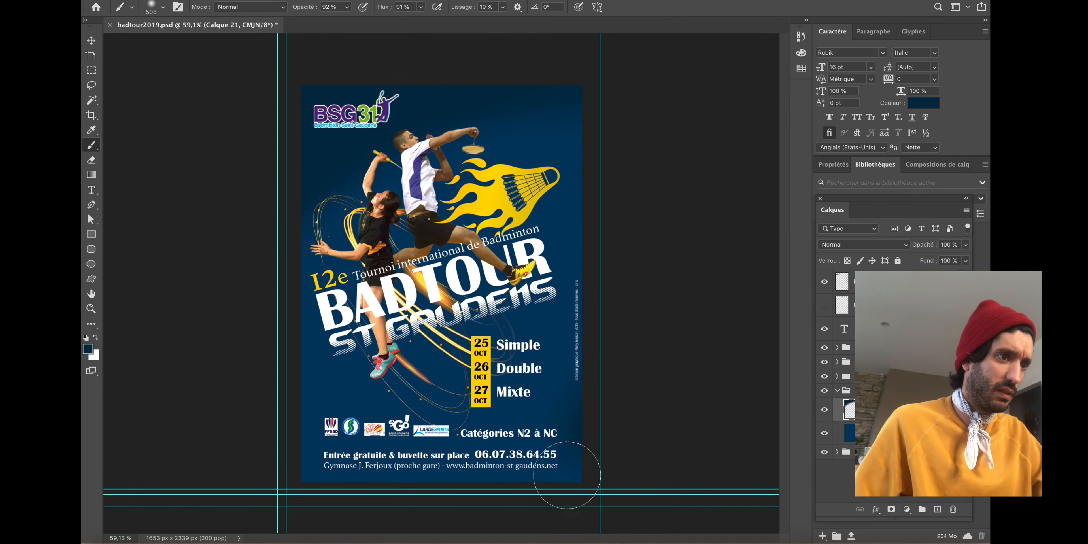
- Set the brush to 55 % opacity, enlarge it to 993 px, and continue shading the poster's edges
key("5")
key("5")
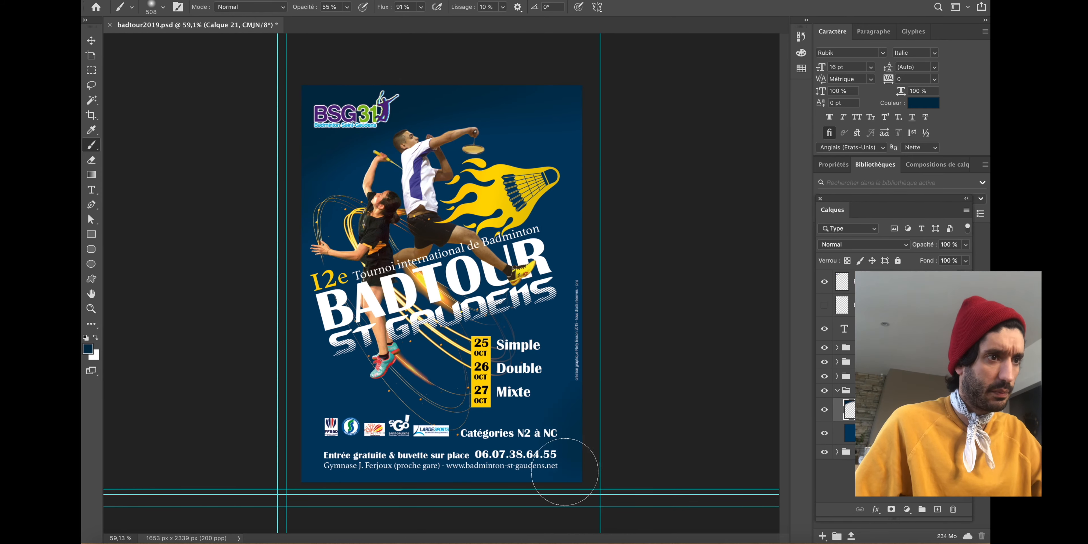
scroll(427, 355, "down", 1)
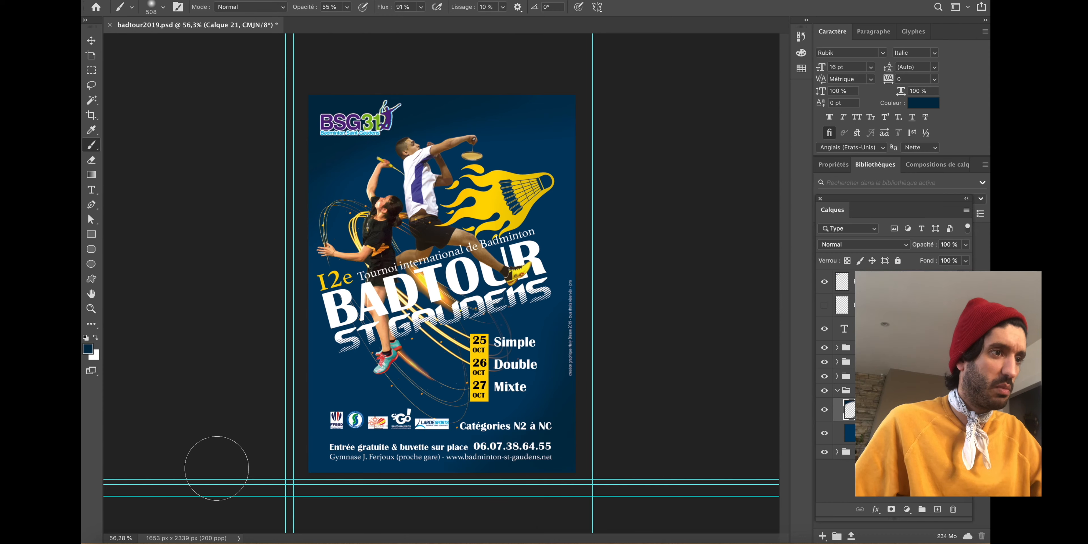
scroll(322, 452, "up", 1)
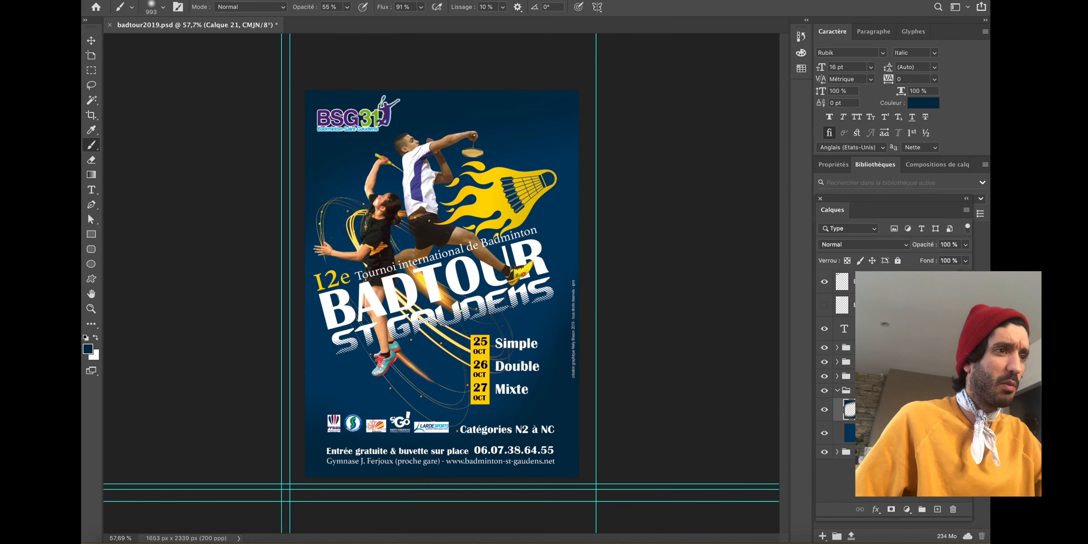
scroll(440, 281, "up", 5)
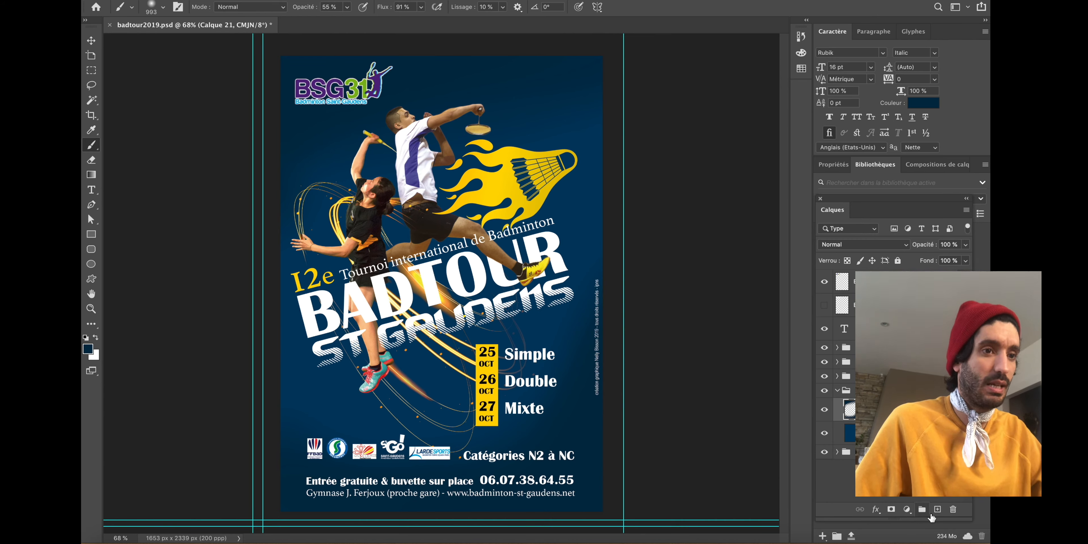
- Create a new layer and brush a soft pale blue glow behind the players and the flaming shuttlecock
left_click(938, 509)
key("i")
left_click(90, 351)
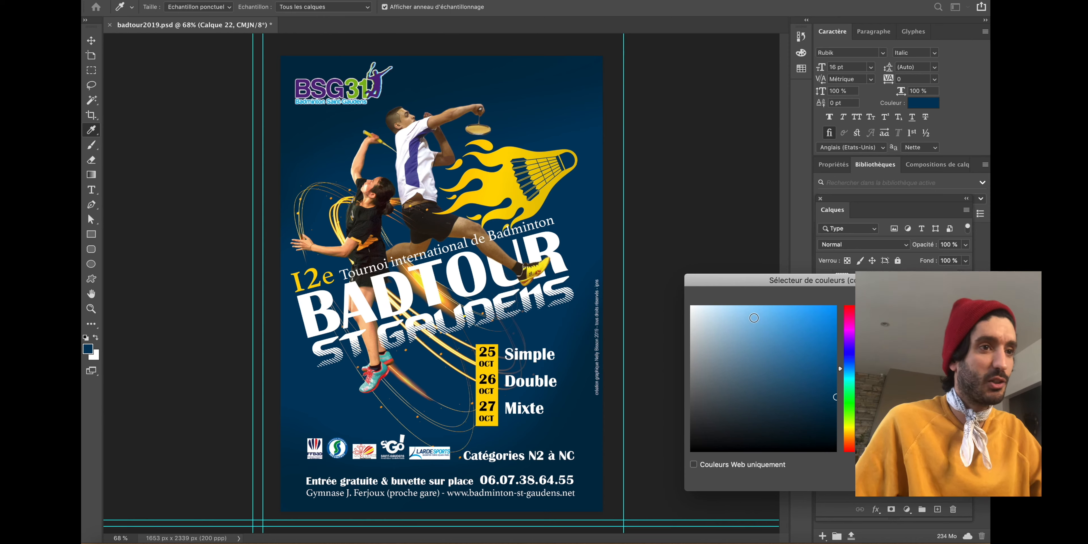
left_click(740, 312)
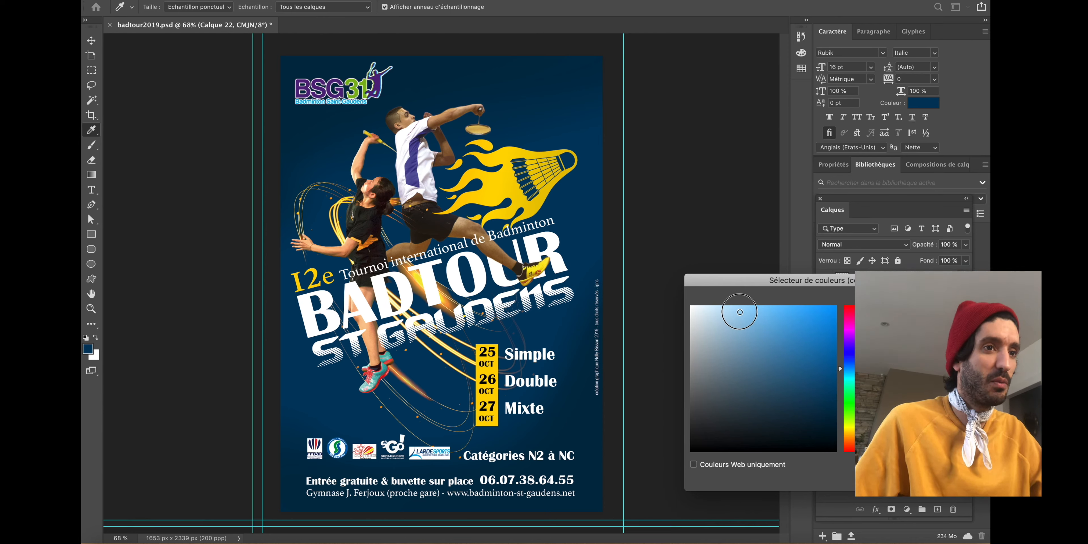
left_click_drag(740, 311, 724, 305)
key("Return")
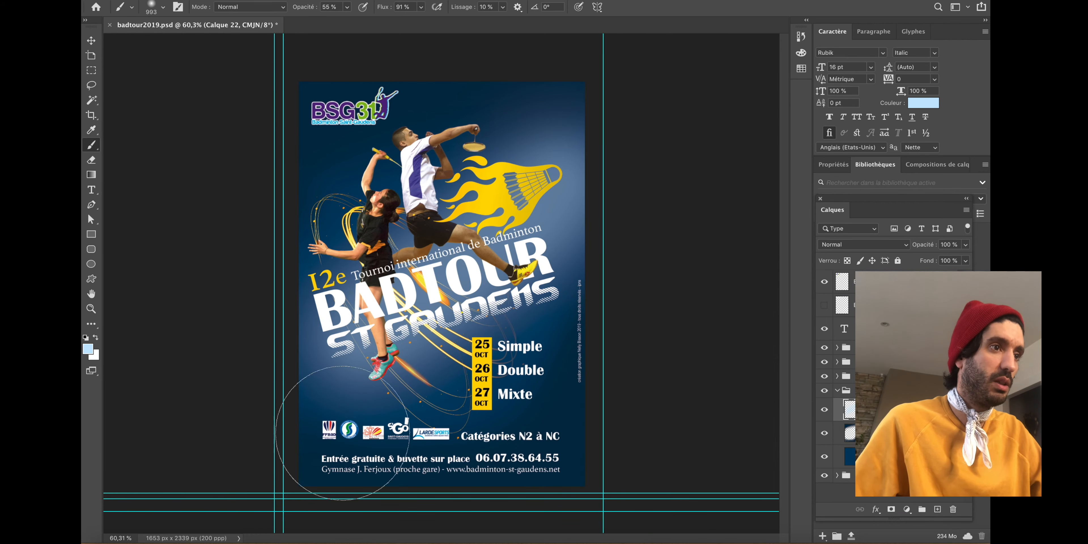
- Redo the lower-left glow more softly with an 800 px brush at 31 % opacity, and set the glow layer's opacity to 59 %
key("ctrl+z")
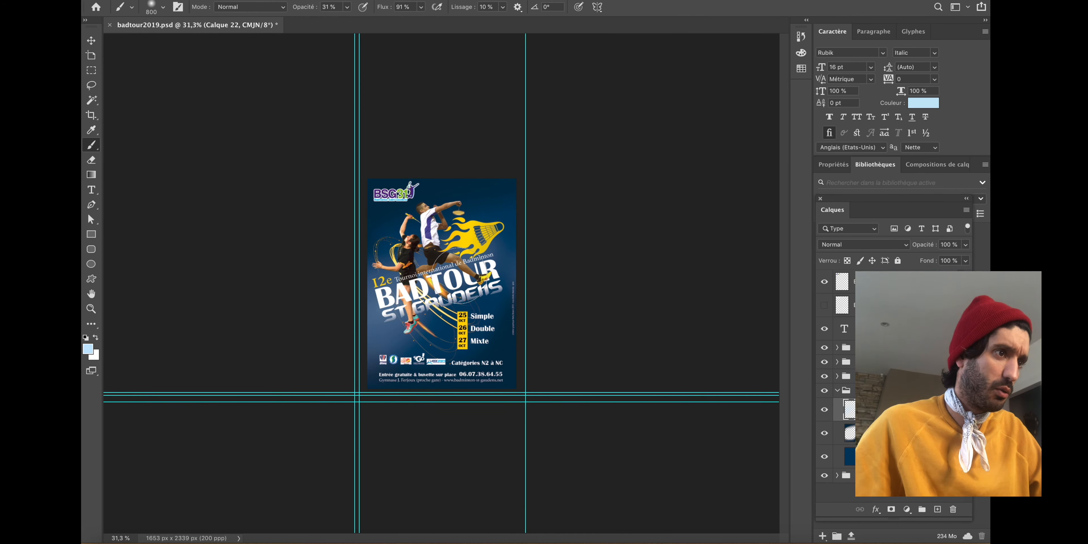
left_click(380, 362)
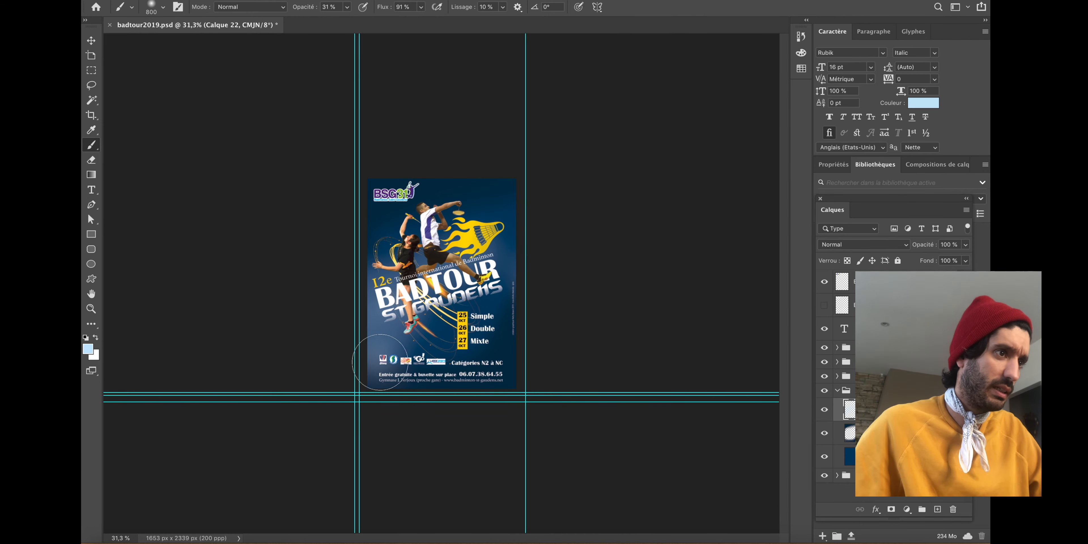
left_click_drag(376, 368, 423, 343)
scroll(571, 344, "down", 2)
scroll(581, 321, "up", 8)
scroll(588, 311, "down", 4)
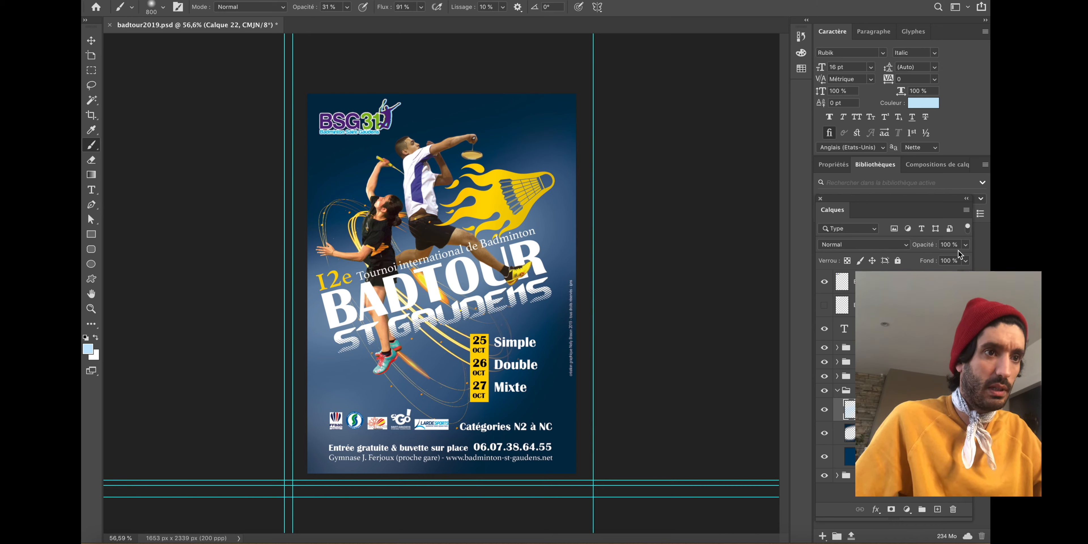
left_click(966, 245)
left_click_drag(968, 258, 943, 260)
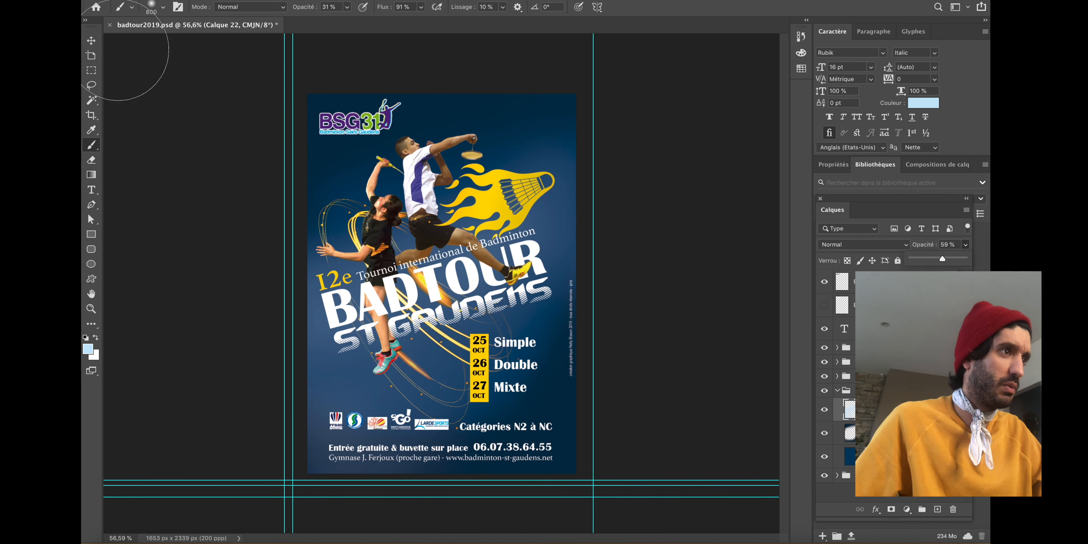
- Delete the golden swirl layer around the two players
left_click(90, 41)
scroll(414, 254, "up", 3)
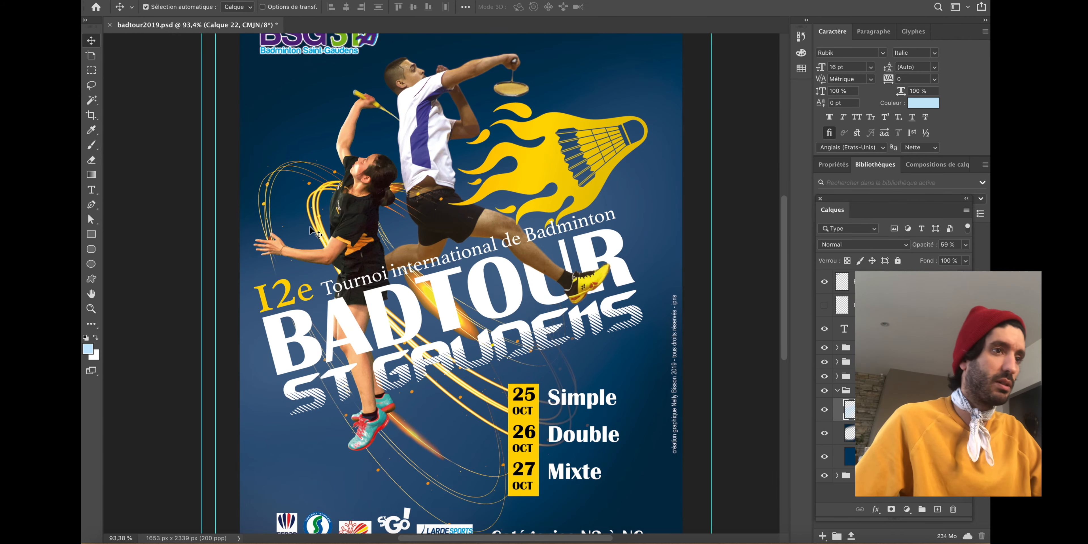
scroll(315, 233, "up", 2)
scroll(315, 233, "left", 2)
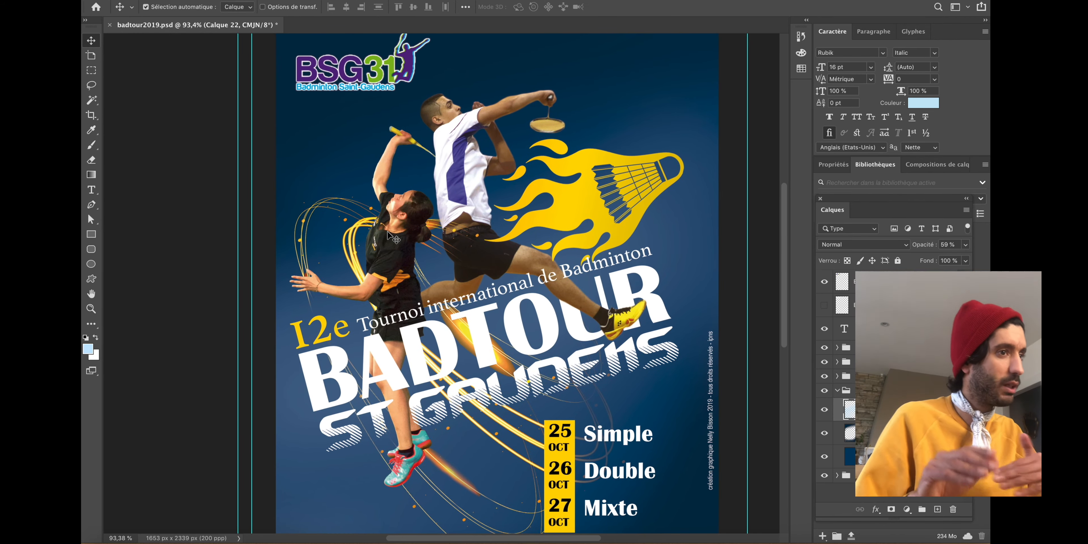
left_click(358, 222)
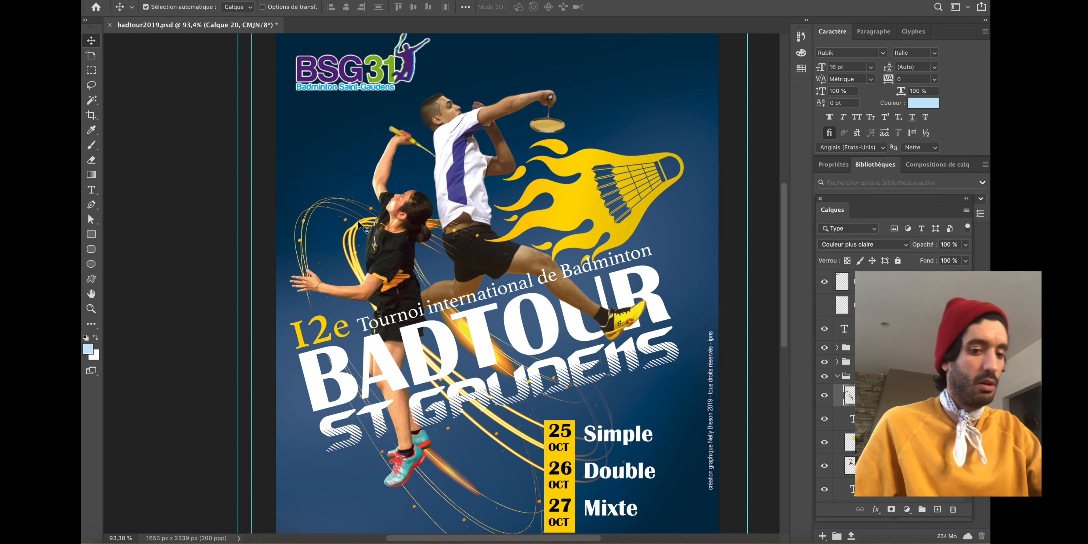
key("BackSpace")
key("super+0")
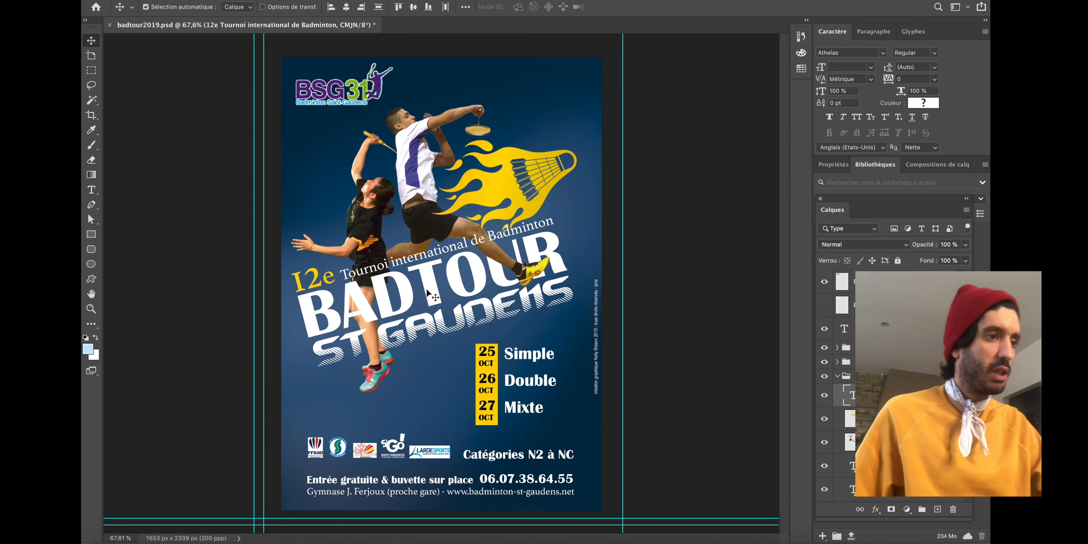
- Change the font of the "Entrée gratuite & buvette sur place" line to Rubik Regular
scroll(380, 486, "up", 3)
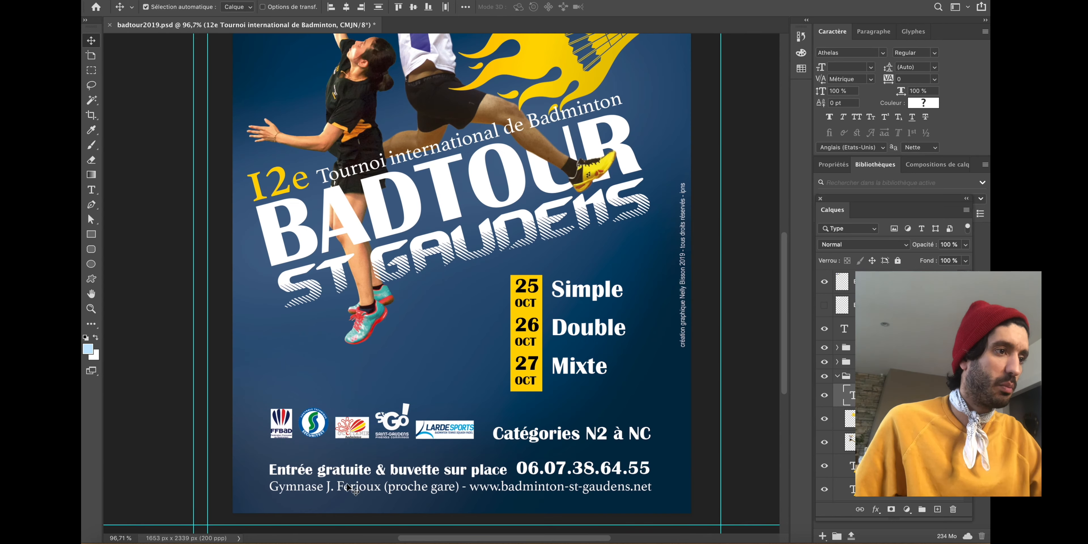
scroll(349, 489, "up", 2)
left_click(327, 470)
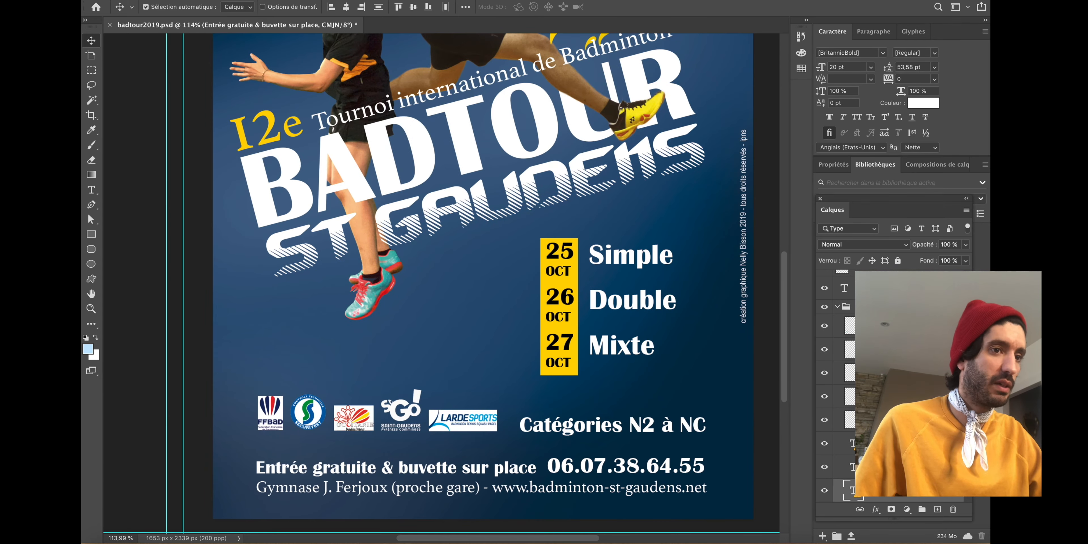
double_click(851, 490)
left_click(632, 205)
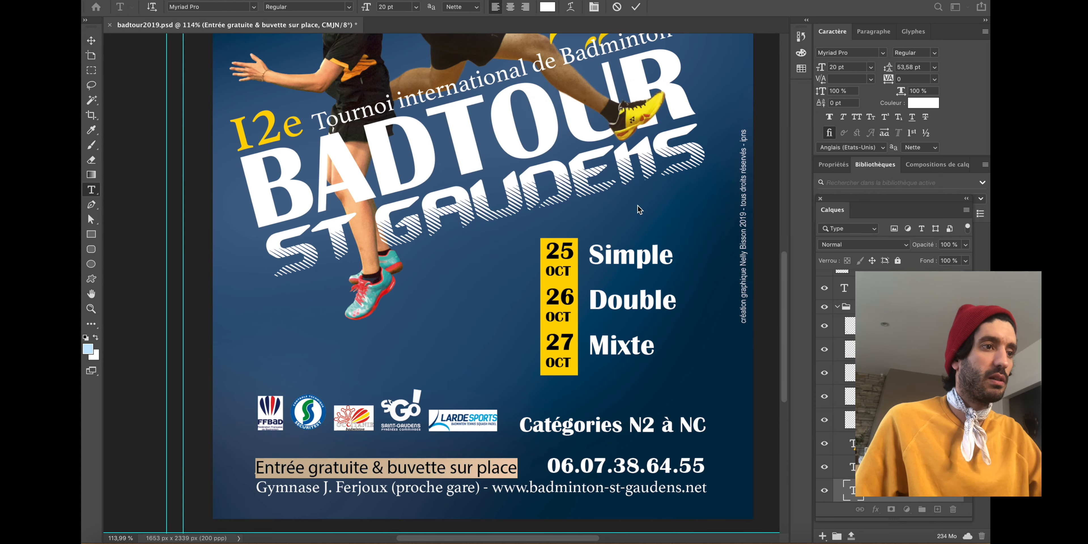
double_click(202, 7)
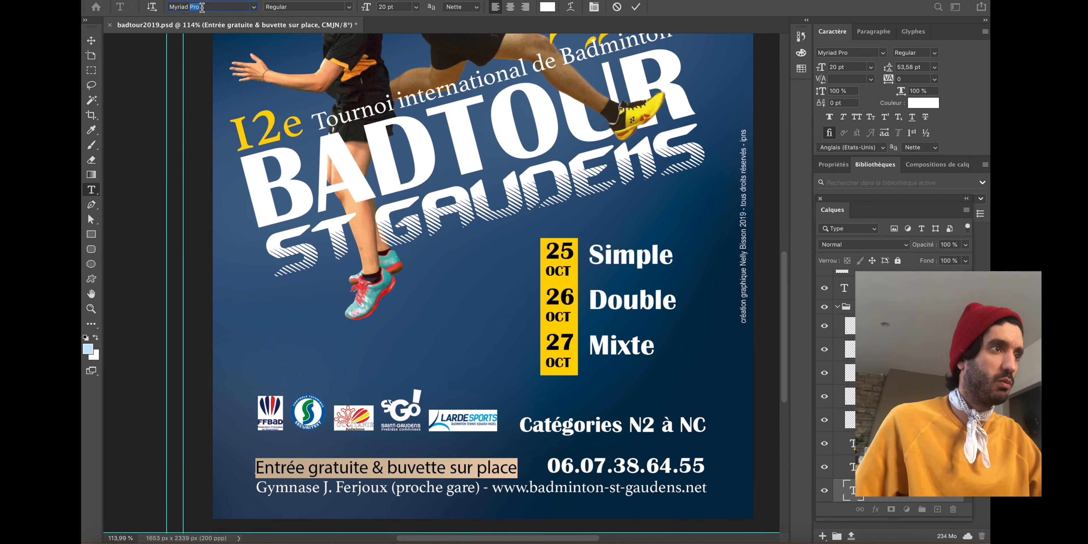
triple_click(202, 7)
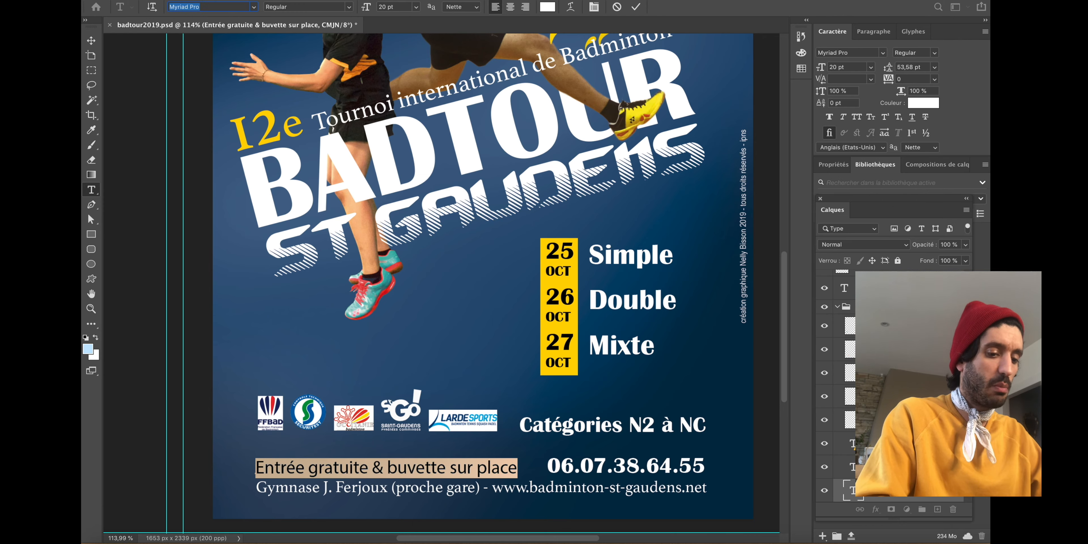
type("rub")
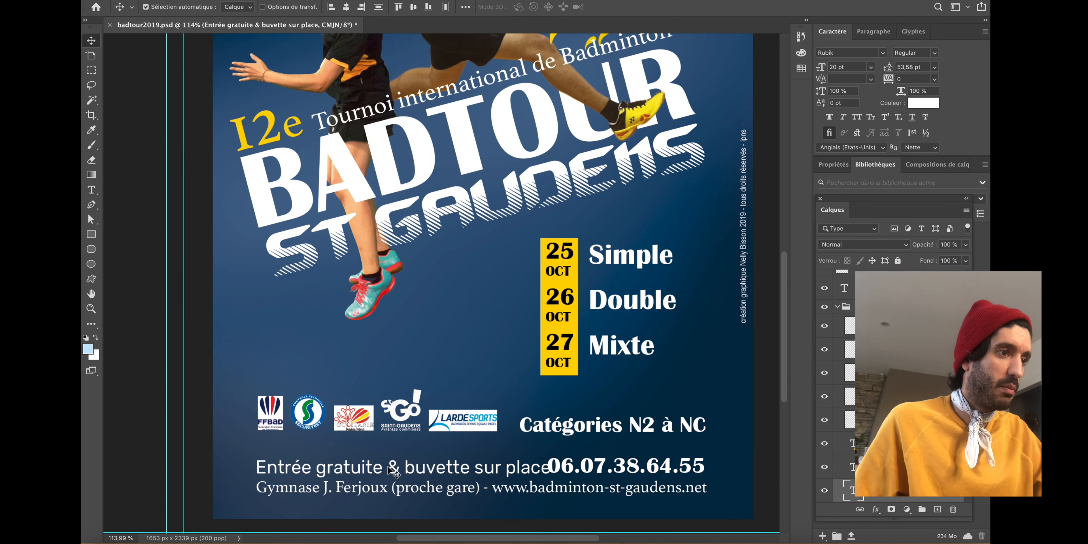
- Copy the free-entry line and the phone number into separate text layers above the sponsor logos, and shift the original footer text left
left_click_drag(391, 471, 374, 467)
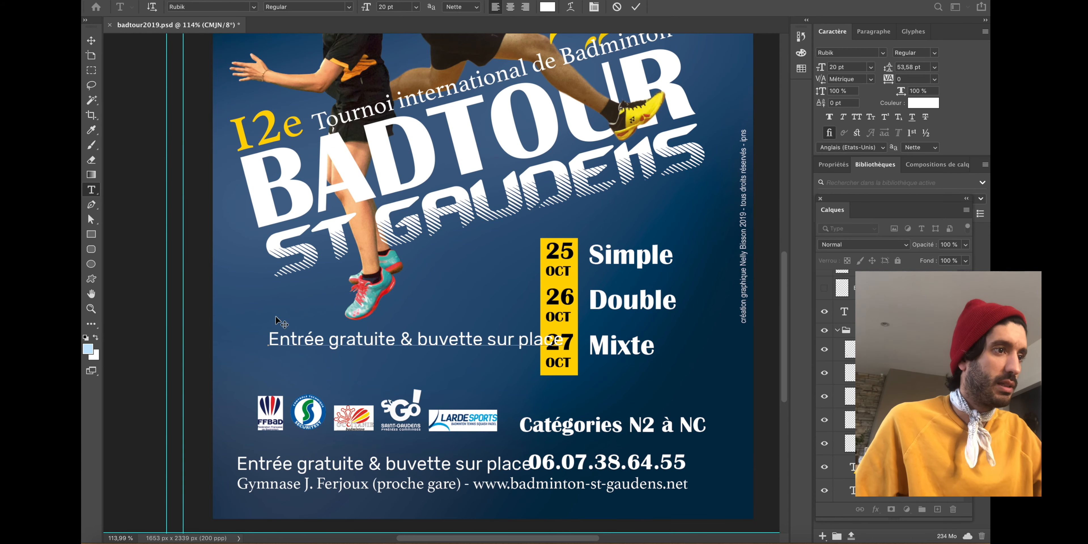
left_click(91, 41)
left_click_drag(357, 340, 333, 350)
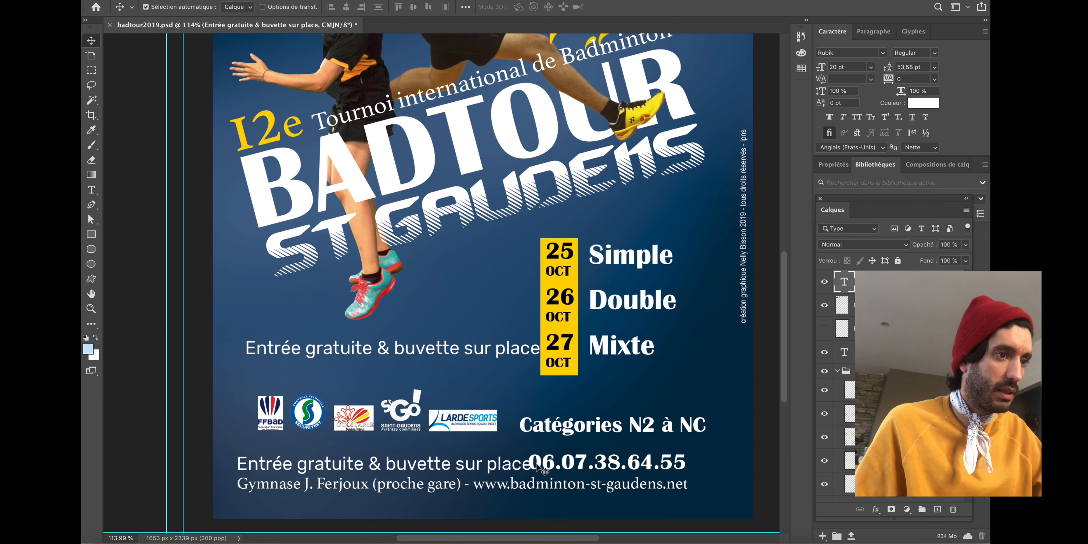
left_click_drag(539, 467, 505, 461)
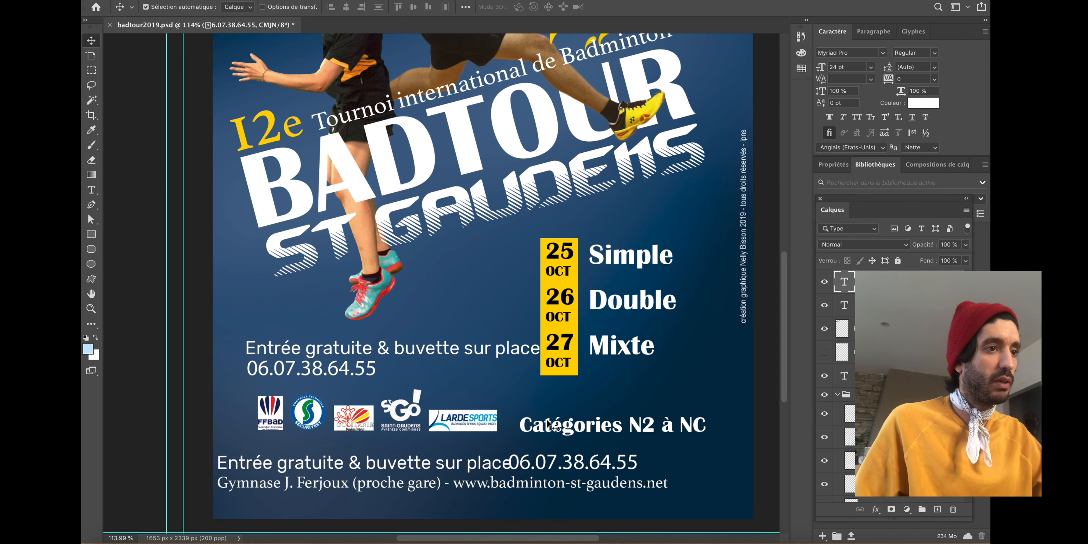
- Change the font of the "Catégories N2 à NC" line to Rubik
left_click(569, 431)
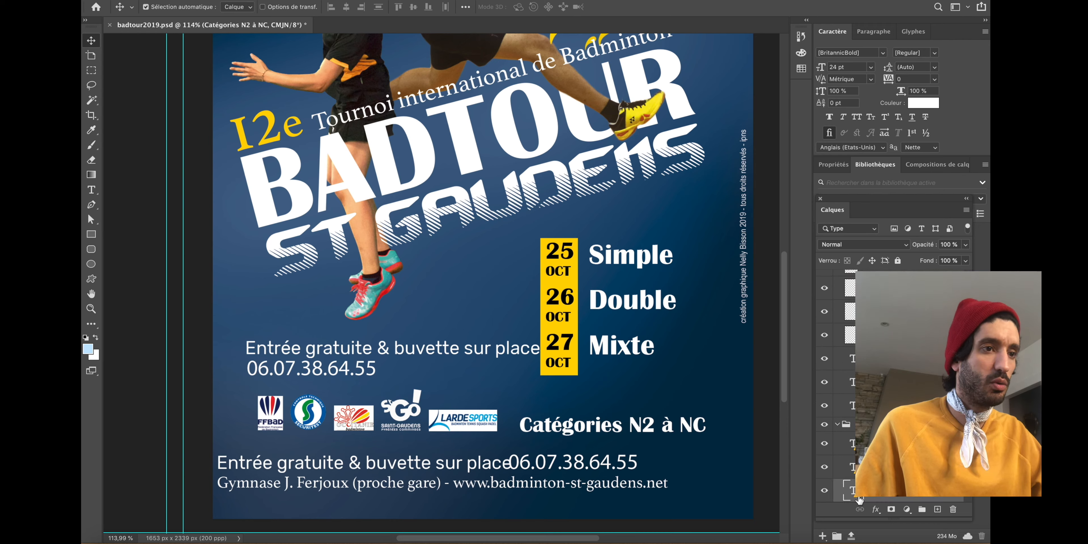
double_click(853, 490)
left_click(642, 201)
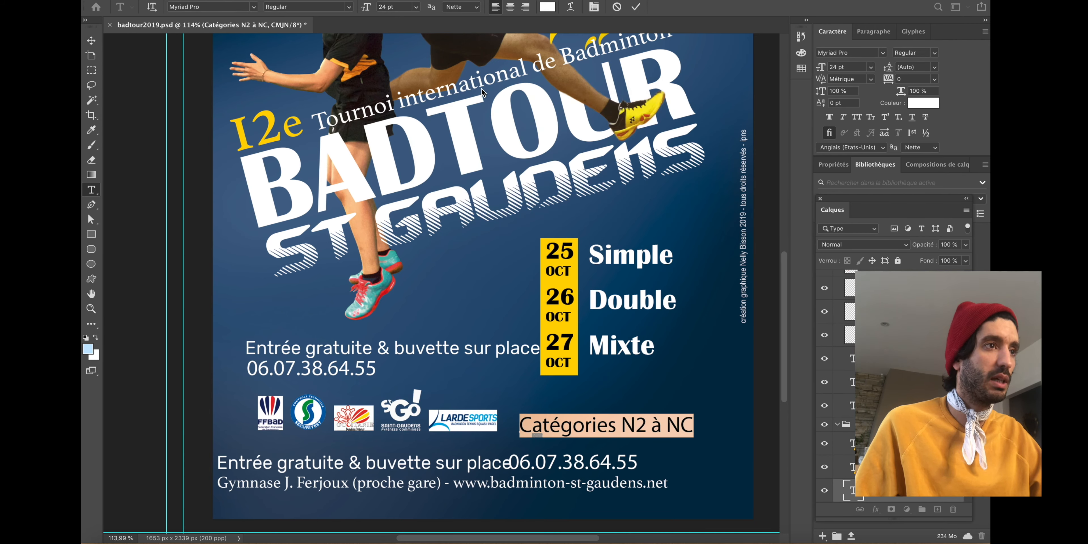
type("Rubik")
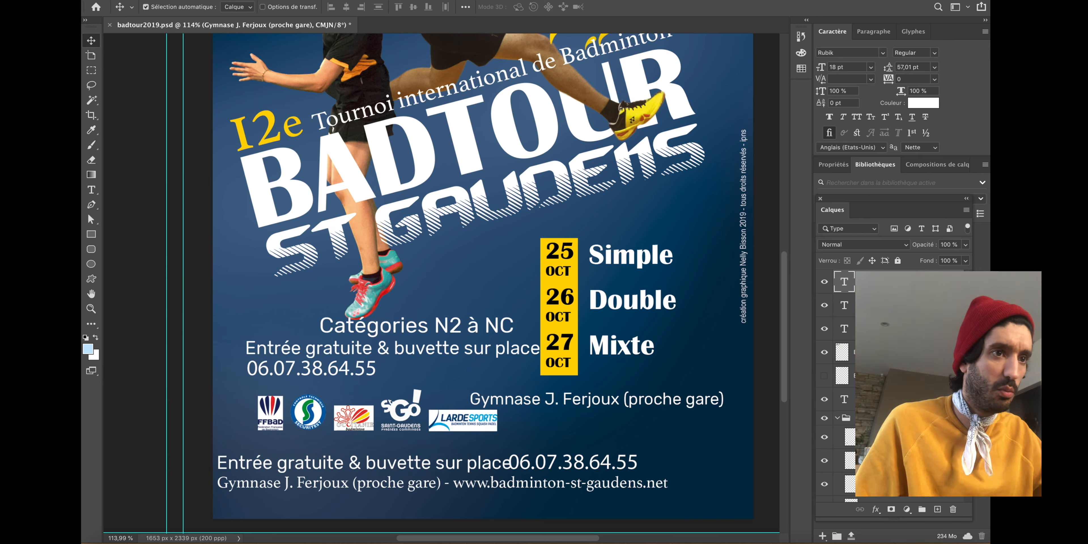
double_click(840, 282)
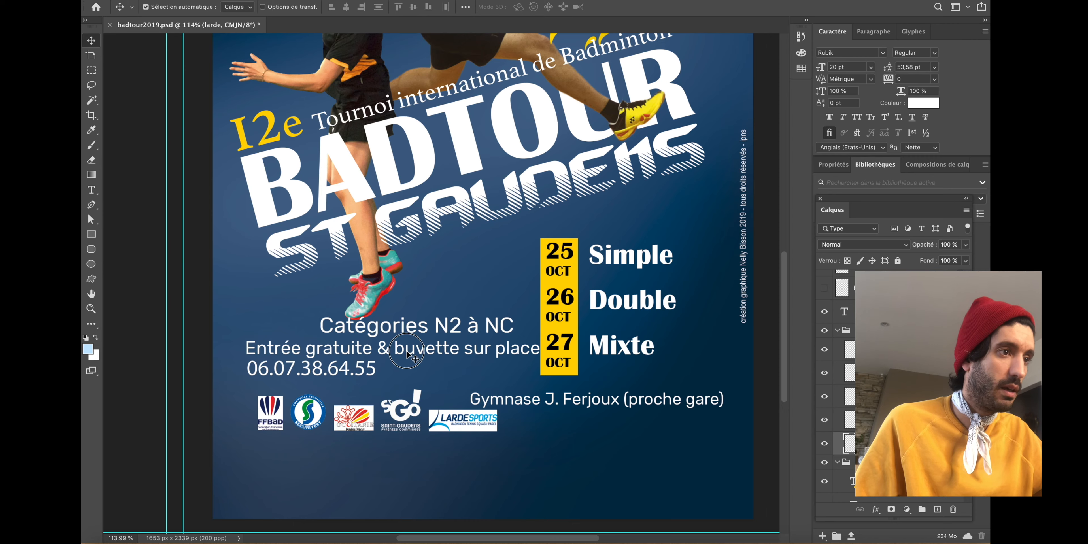
left_click_drag(405, 354, 614, 450)
double_click(845, 282)
type("www.badminton-st-gaudens.net")
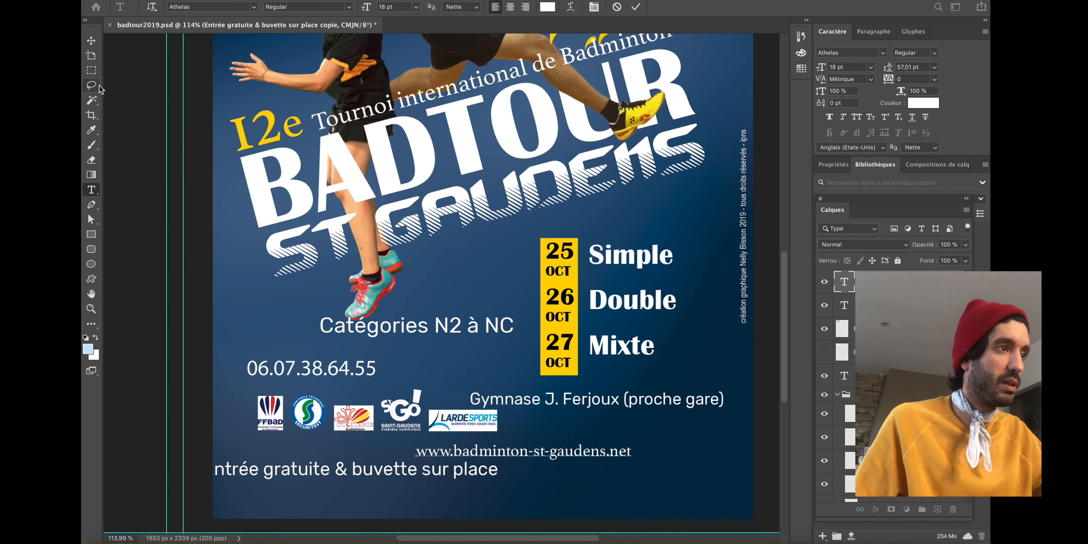
key("super+a")
left_click(227, 6)
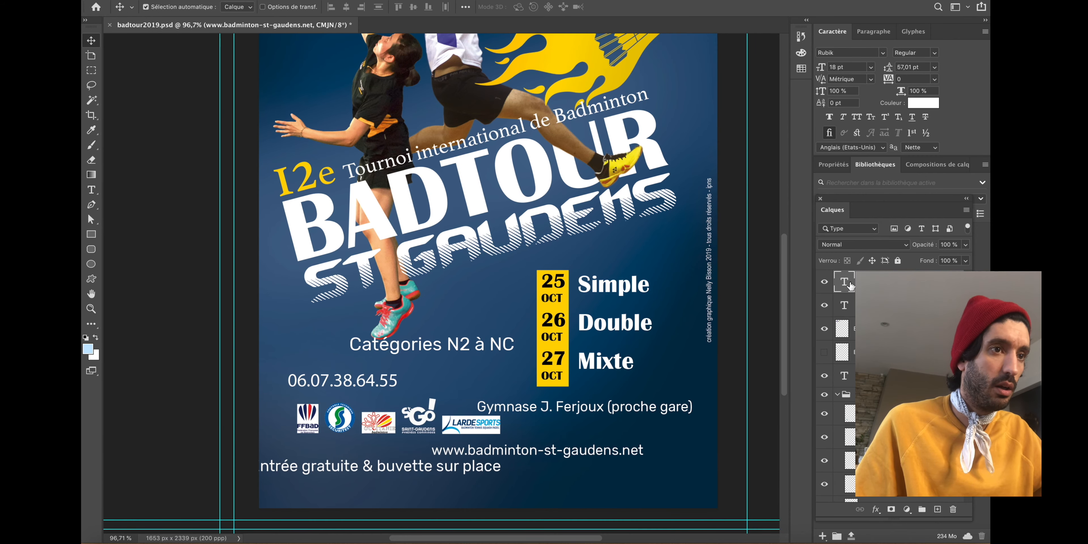
double_click(848, 282)
left_click(467, 451)
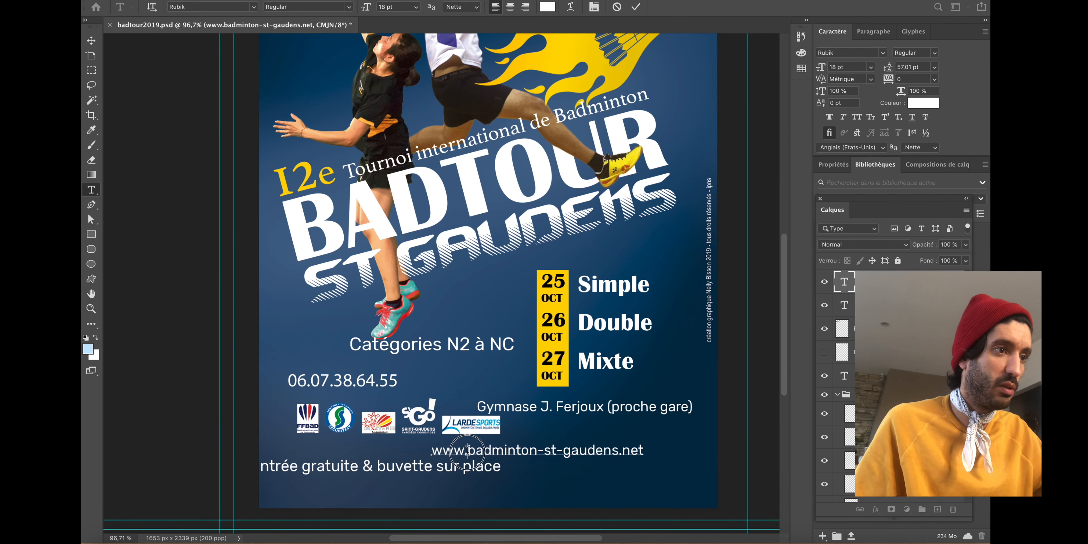
left_click_drag(467, 451, 432, 450)
key("BackSpace")
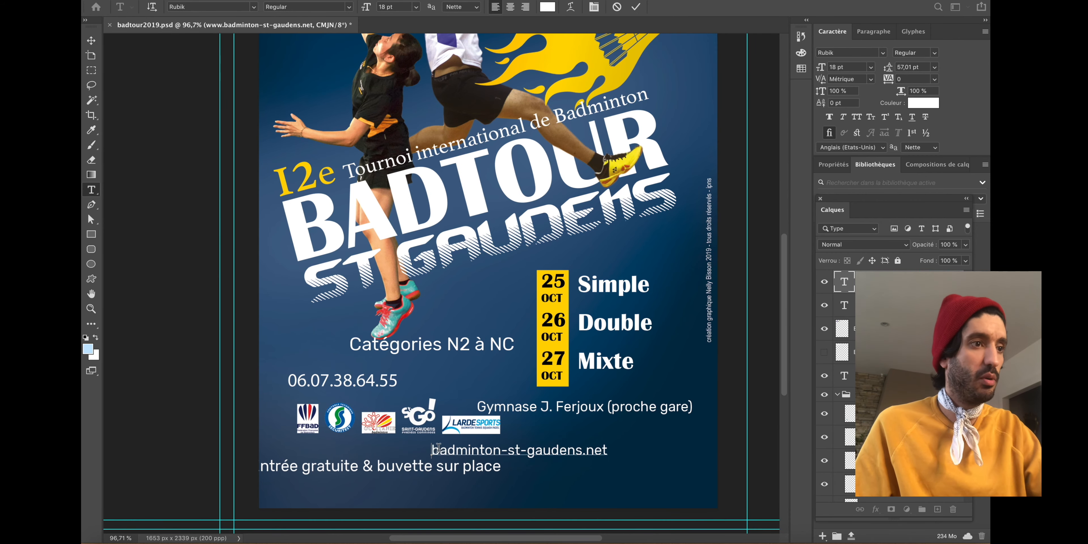
left_click(91, 40)
- Move the web address to the upper part of the poster, above the players and across from the BSG31 logo
scroll(523, 463, "down", 1)
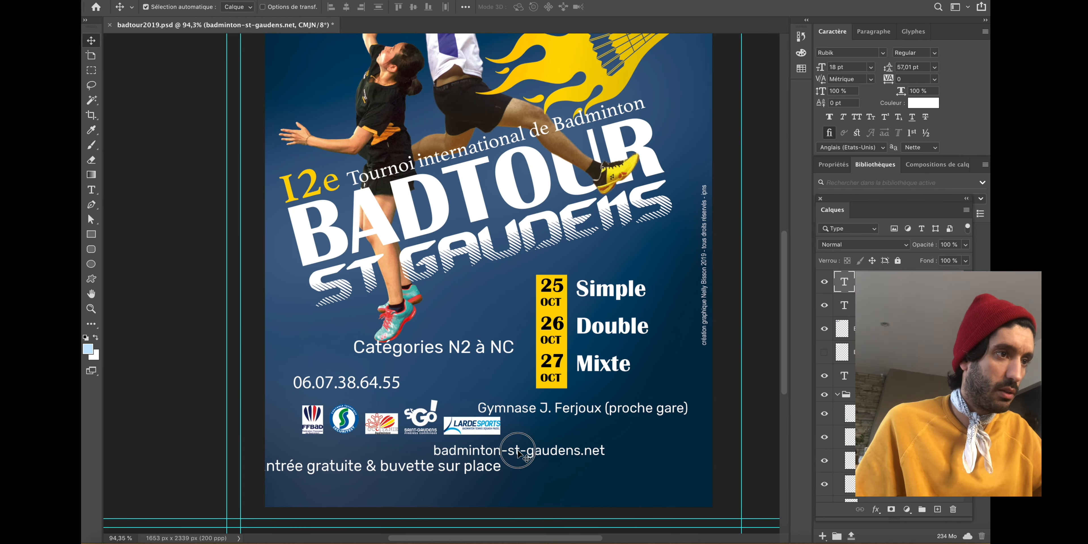
left_click_drag(523, 462, 556, 366)
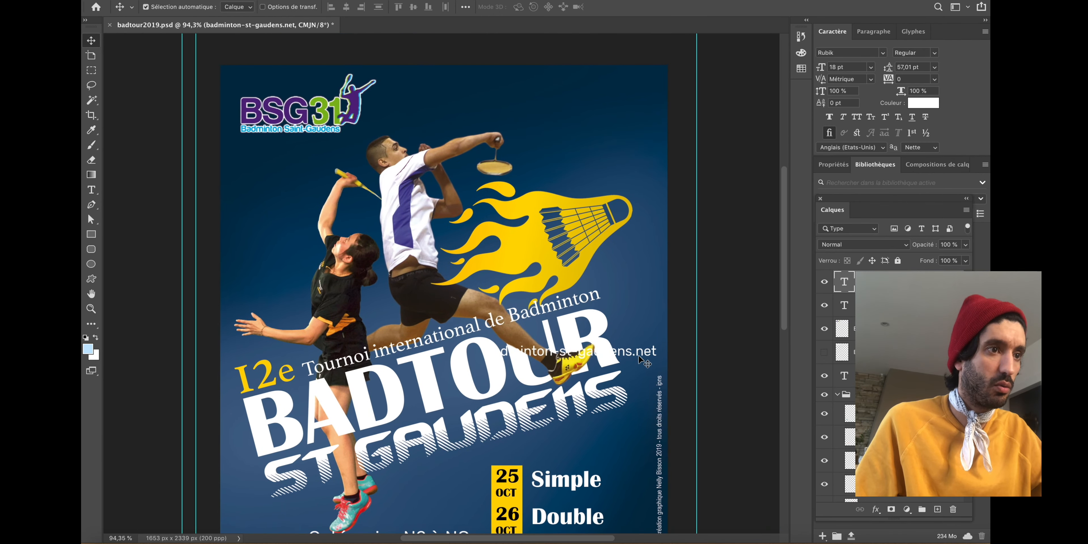
left_click_drag(638, 350, 505, 126)
scroll(504, 126, "down", 8)
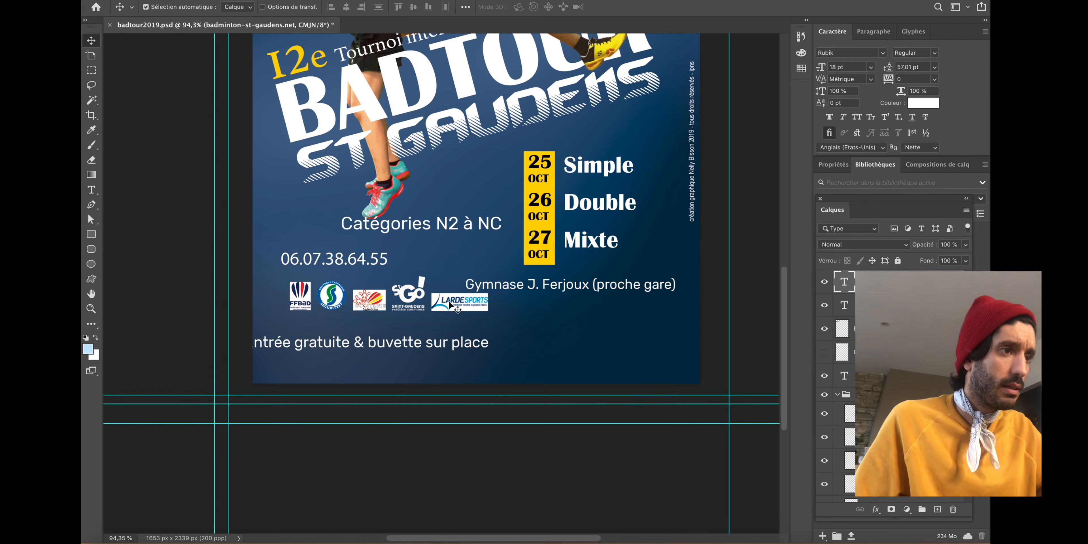
- Move the whole sponsor logo group into the poster's lower-right corner
left_click(449, 301)
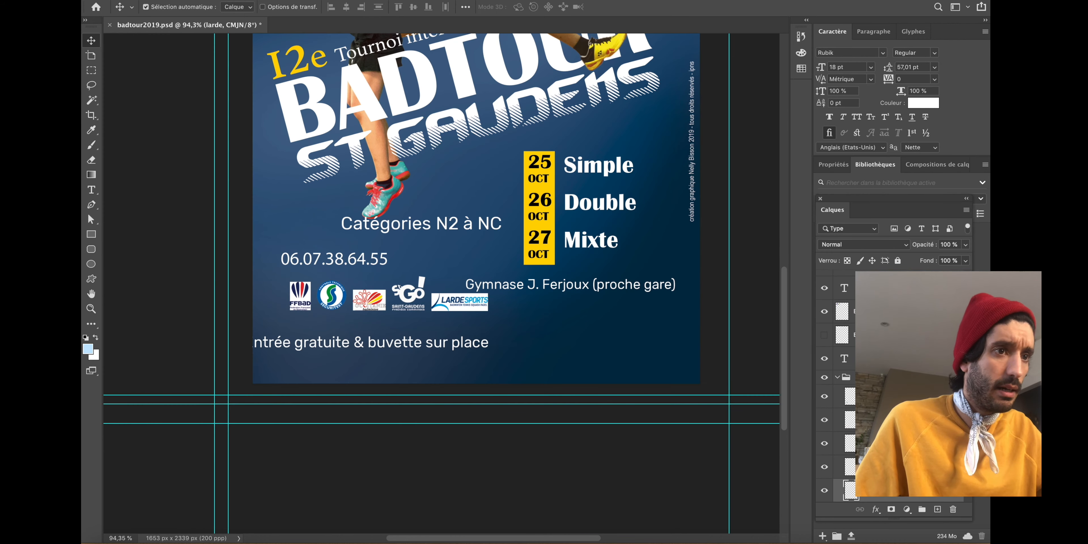
left_click(836, 379)
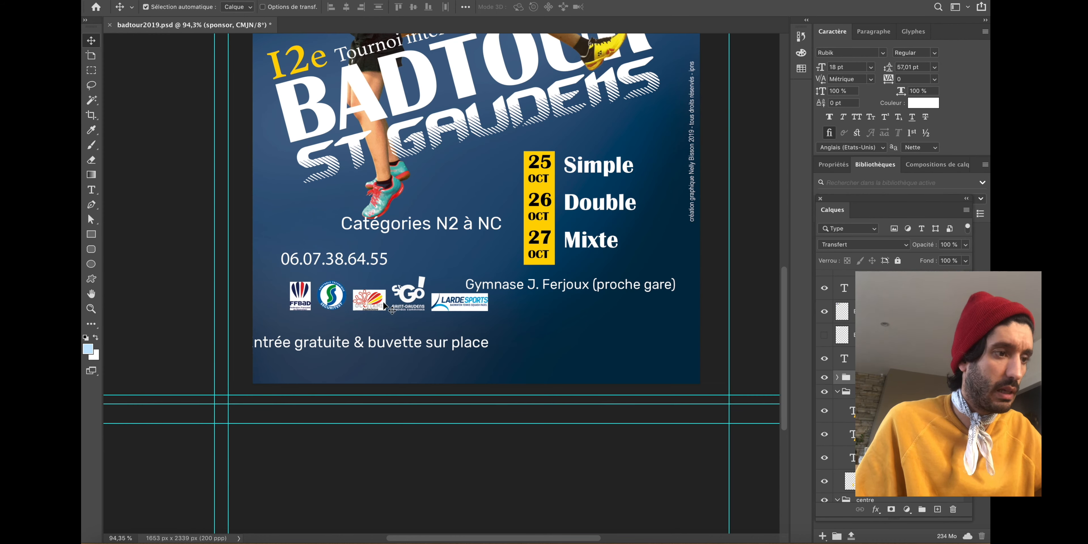
key("ctrl+t")
left_click_drag(434, 309, 643, 360)
key("Return")
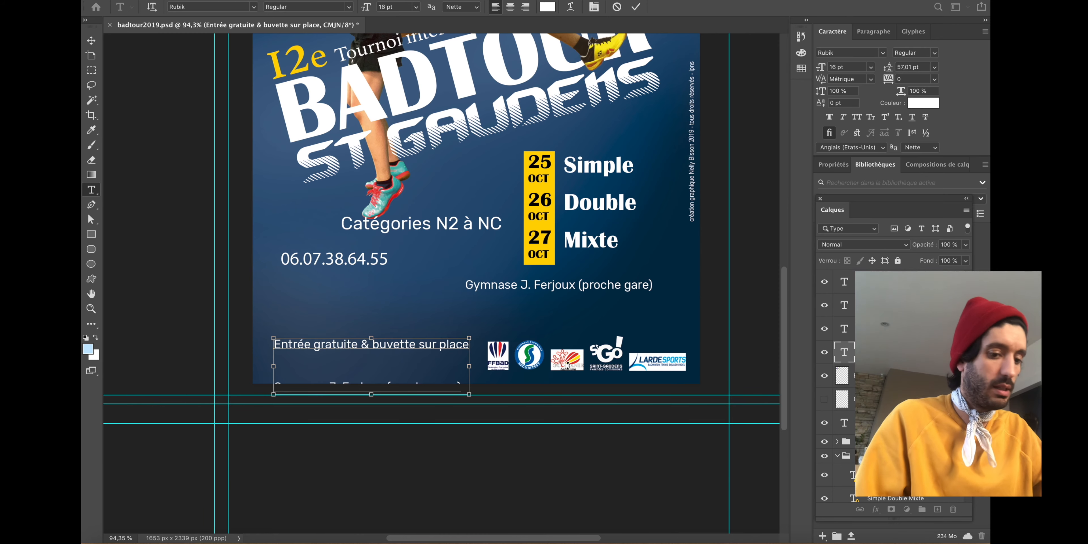
- Tighten the line spacing between the free-entry line and the gym address in the footer and adjust their font size
key("super+a")
key("alt+Up")
key("alt+Up")
key("alt+Up")
key("alt+Up")
key("alt+Up")
key("alt+Up")
key("alt+Up")
key("alt+Up")
key("alt+Up")
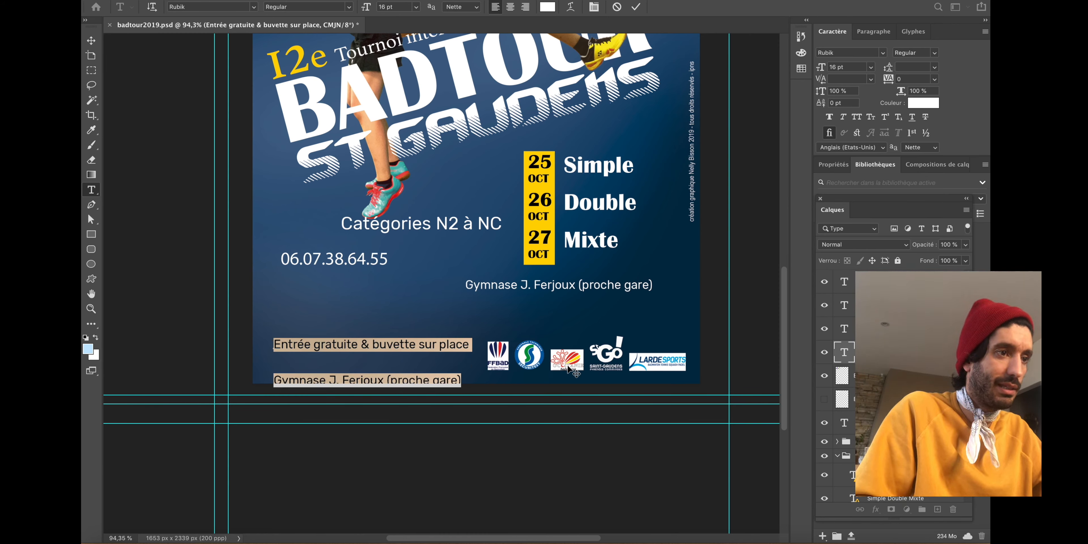
key("alt+Up")
key("alt+Up")
key("alt+Up")
key("alt+Up")
key("alt+Up")
key("alt+Up")
key("alt+Up")
key("alt+Up")
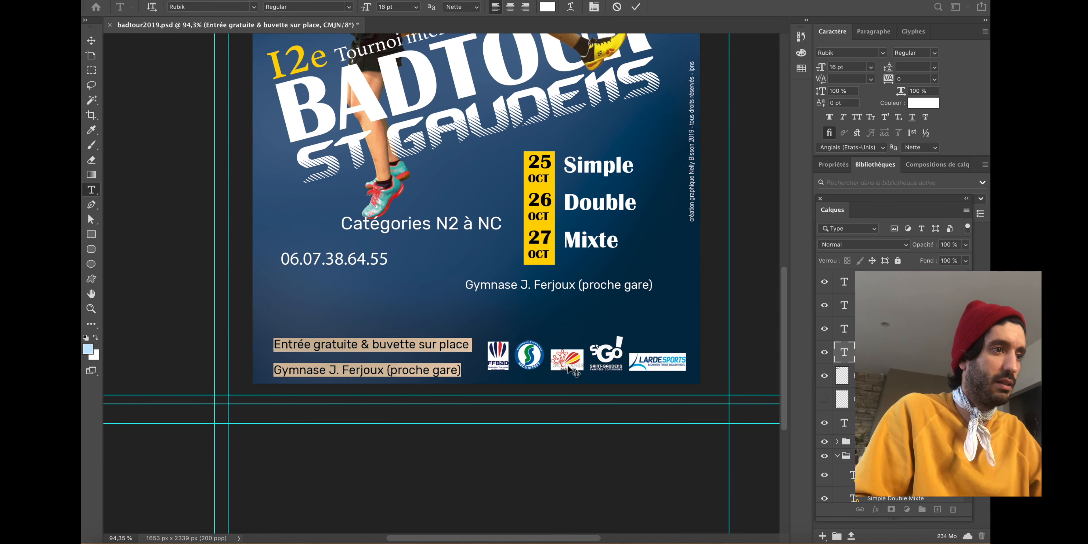
key("alt+Up")
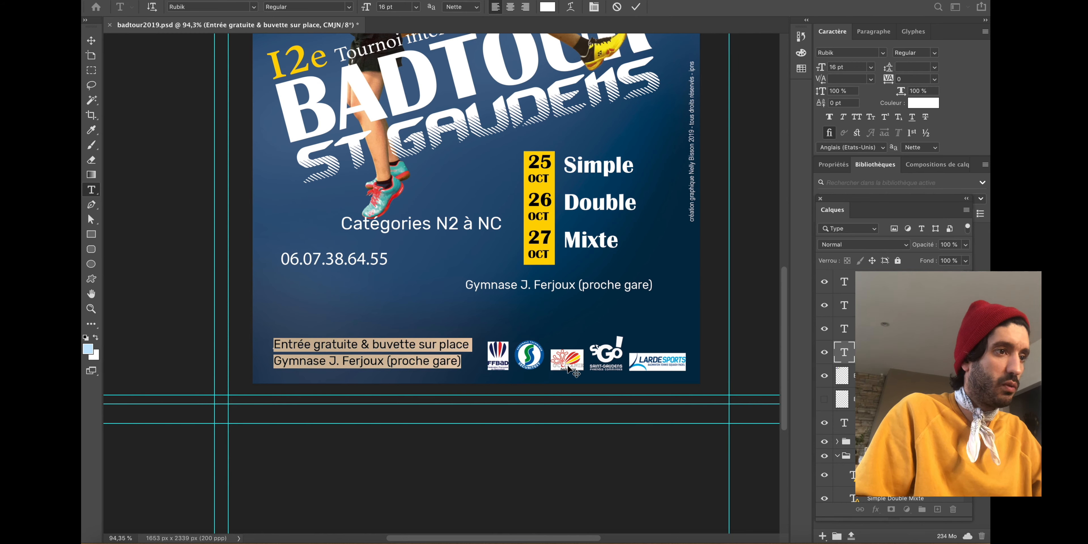
key("alt+Up")
key("alt+Up")
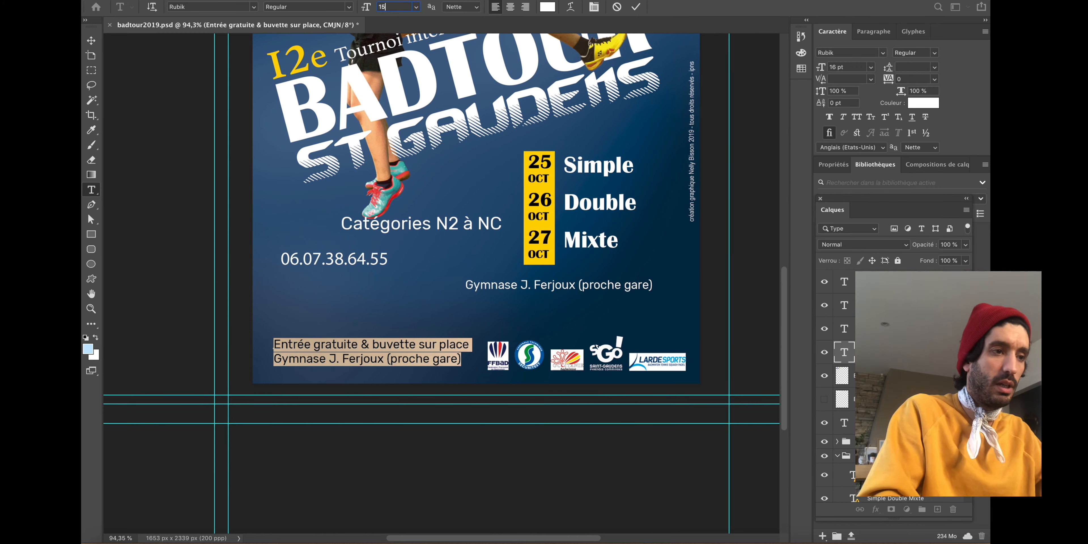
key("Return")
- Scale the two-line footer text down to 14.17 pt and place it in the poster's lower-left corner
left_click(91, 40)
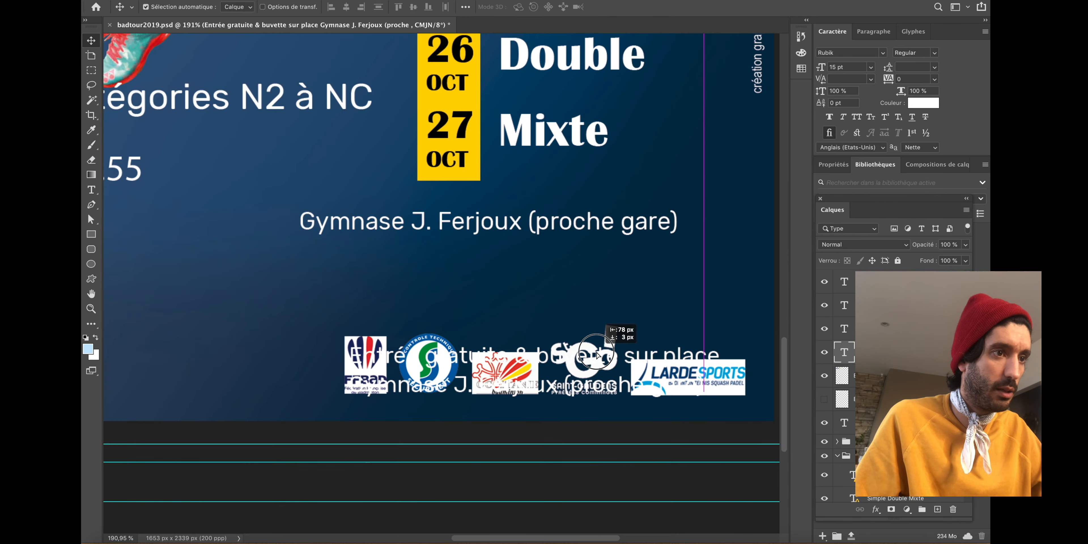
left_click_drag(597, 354, 597, 355)
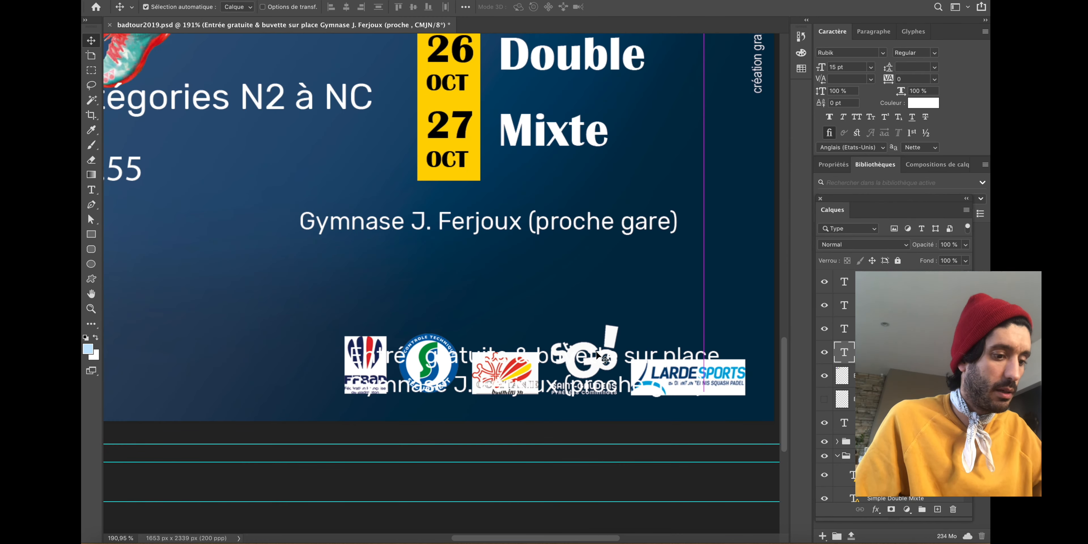
key("ctrl+t")
left_click_drag(718, 345, 702, 344)
key("Return")
scroll(676, 346, "down", 3)
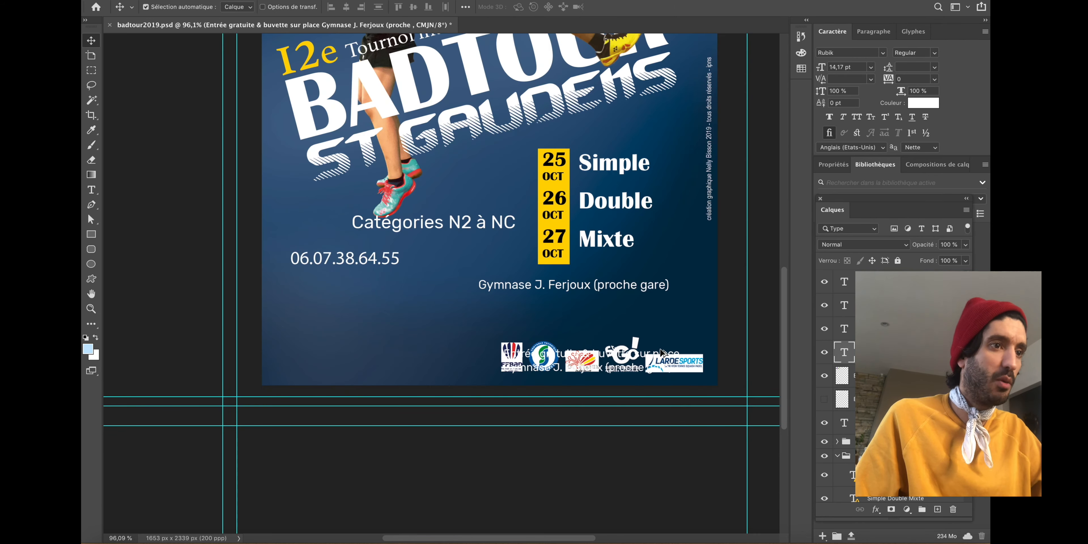
left_click_drag(605, 359, 380, 348)
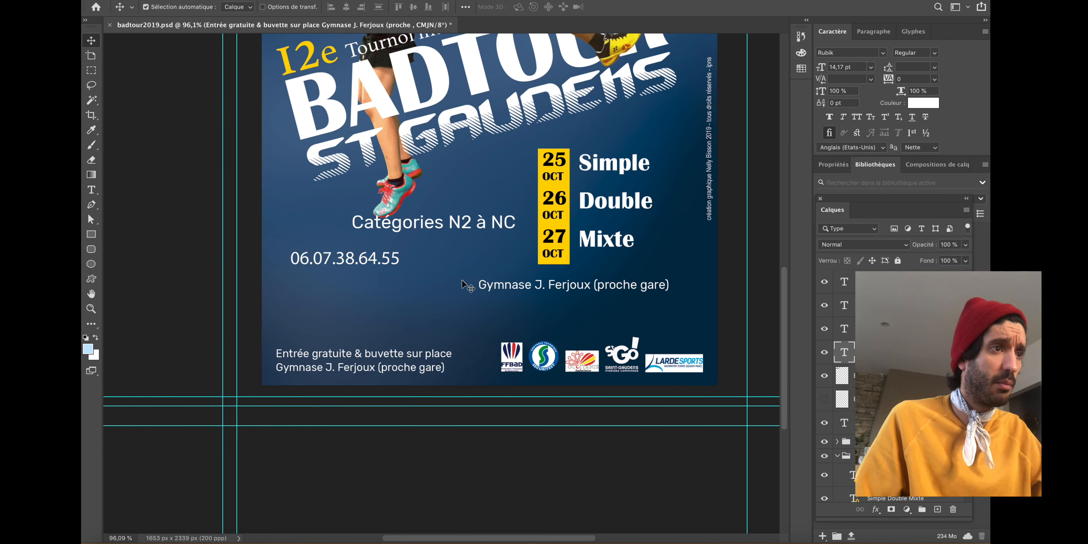
- Add the phone number after the gym address and scale the footer text down to 12.34 pt to clear the logos
left_click_drag(468, 286, 471, 338)
scroll(365, 361, "up", 3)
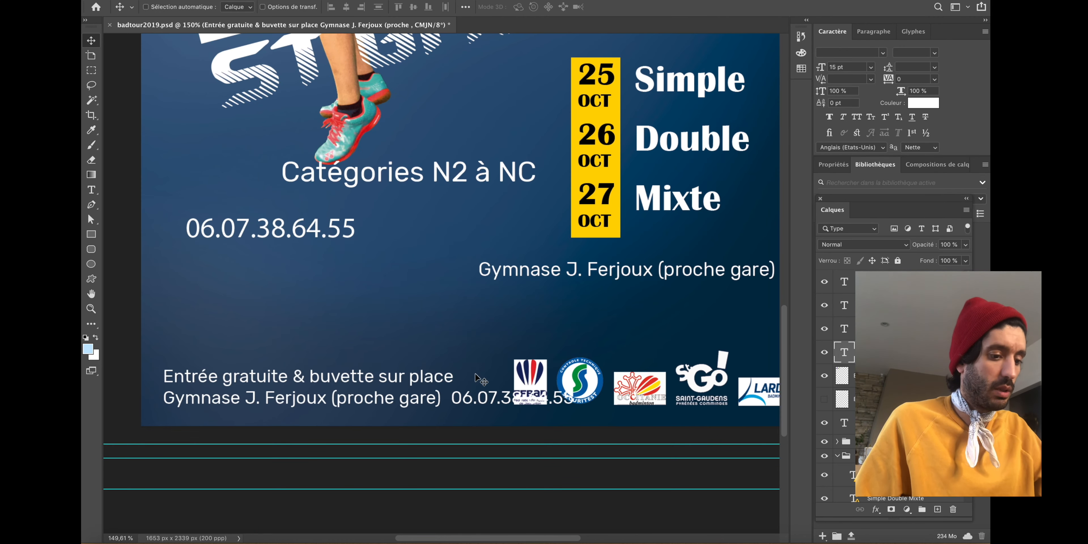
key("super+t")
left_click_drag(575, 408, 509, 388)
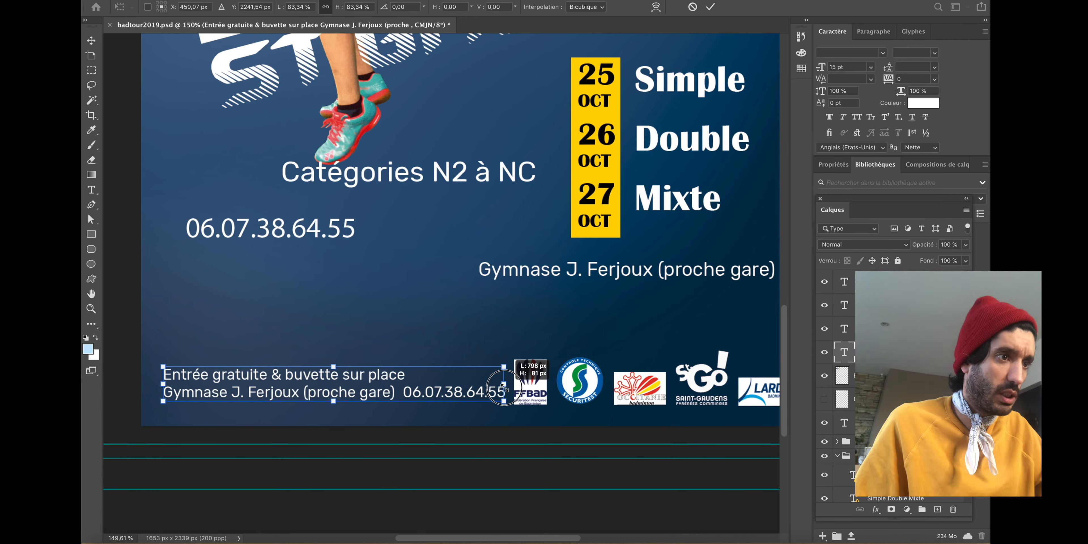
key("Return")
- Set the footer line "Entrée gratuite & buvette sur place" in Rubik Bold
double_click(843, 357)
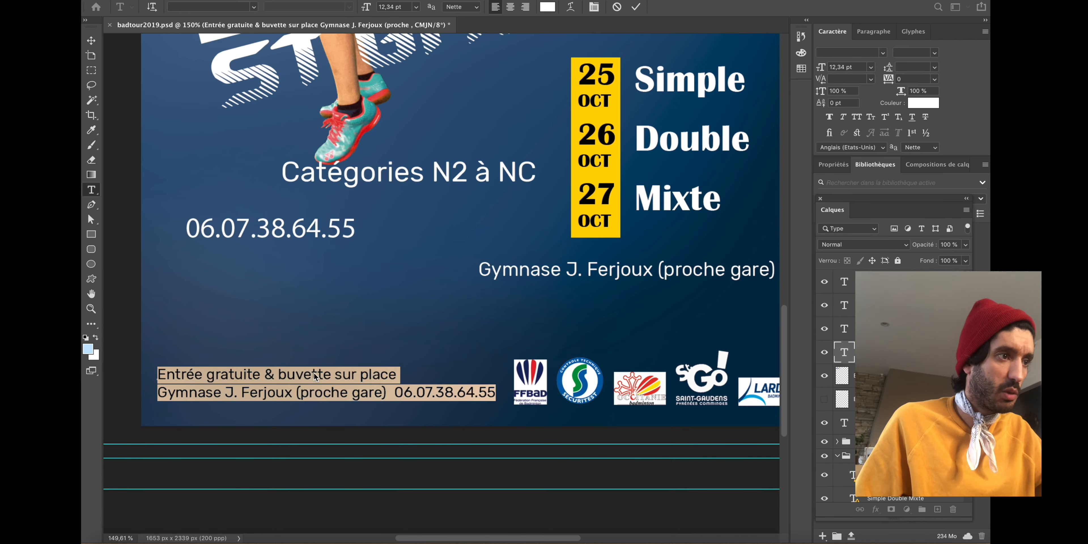
triple_click(204, 371)
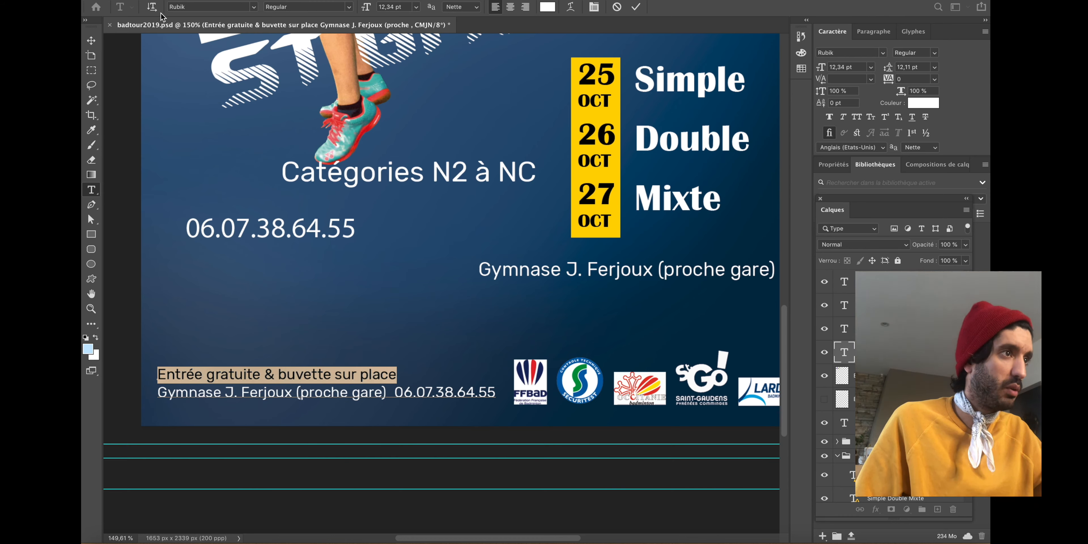
left_click(349, 7)
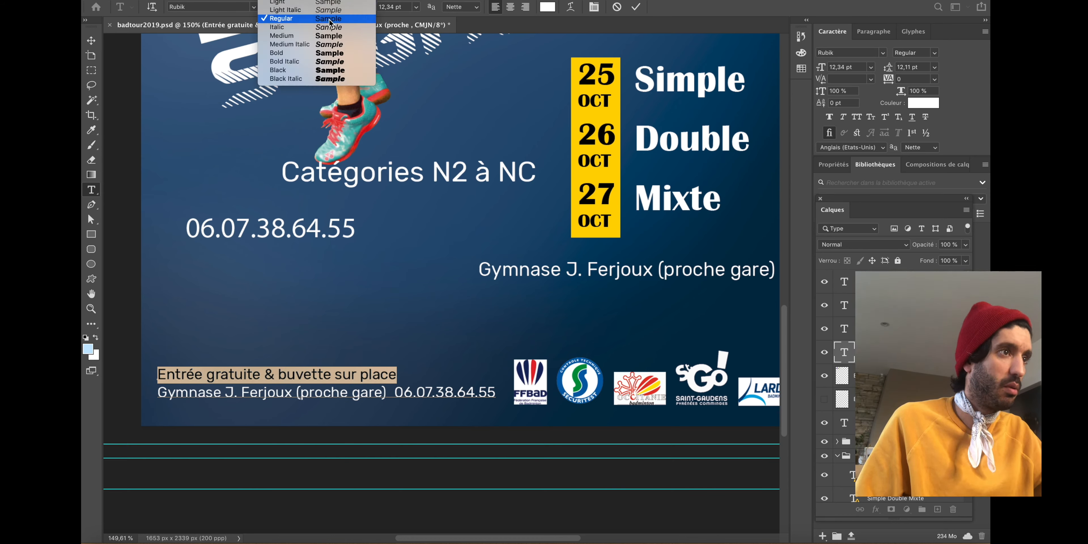
left_click(326, 53)
- Sample the yellow of the date block and apply it to the words "Entrée gratuite" in the footer
key("i")
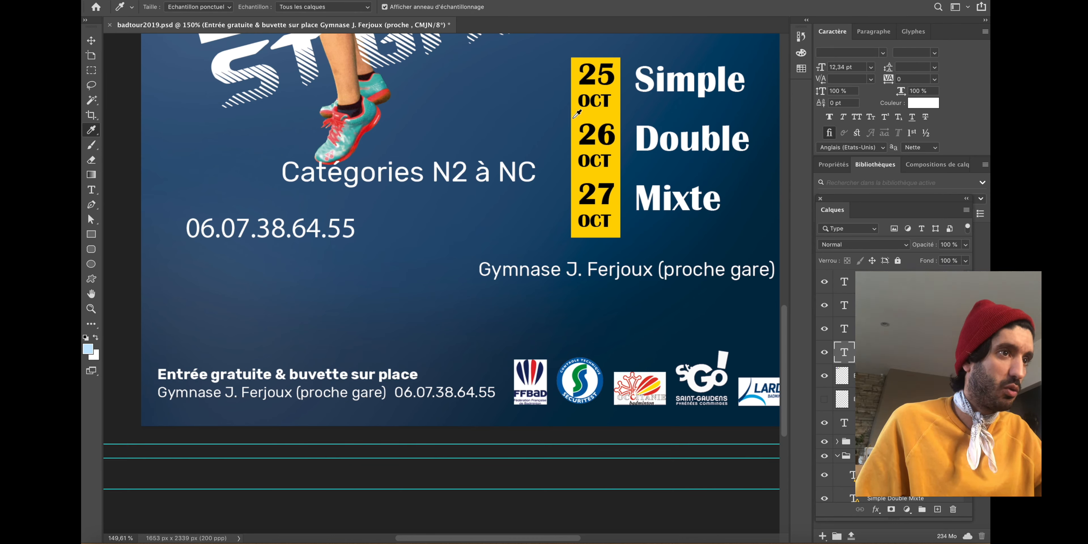
left_click(580, 116)
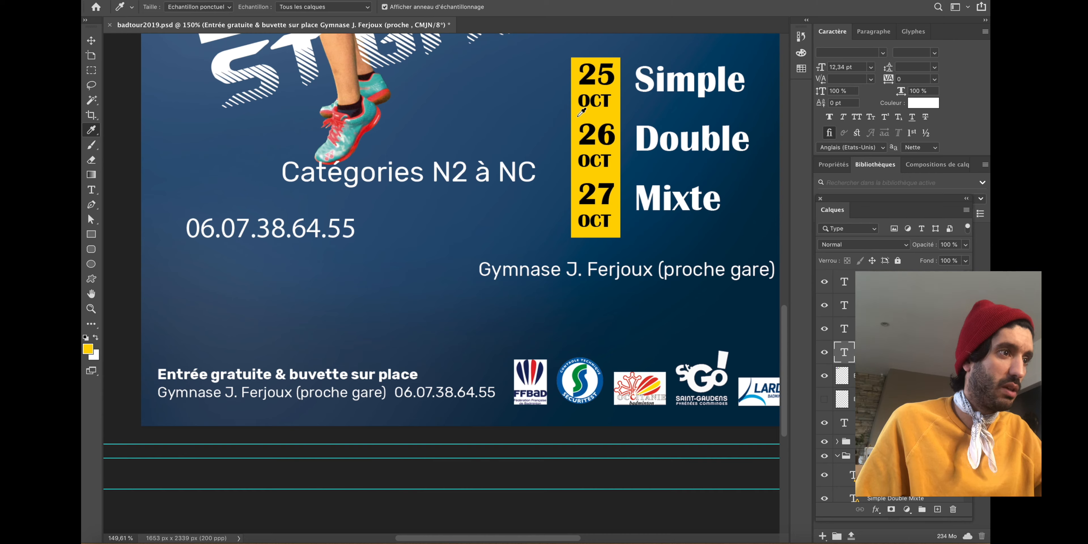
double_click(843, 350)
left_click_drag(273, 377, 156, 362)
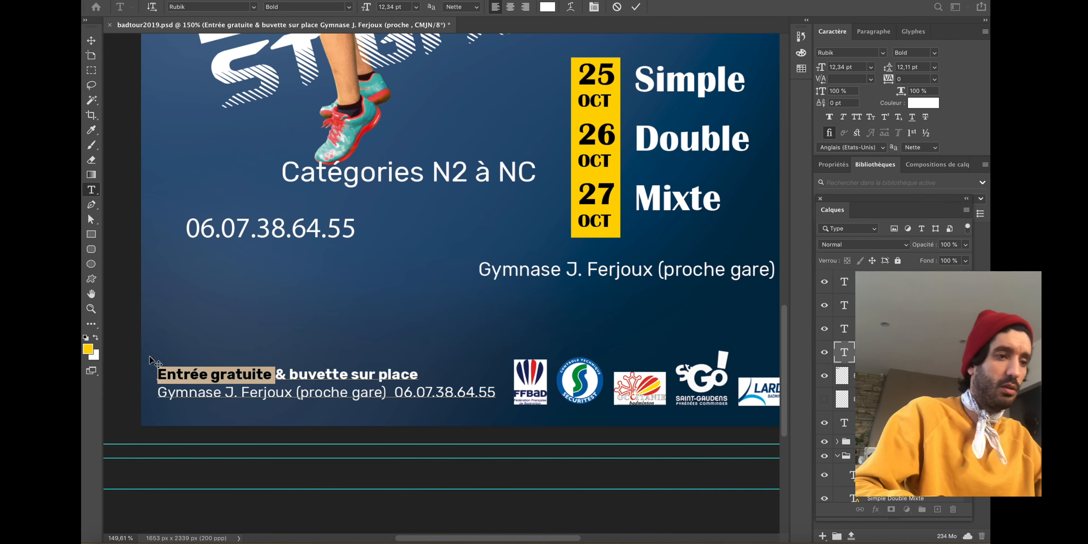
key("alt+BackSpace")
left_click(91, 41)
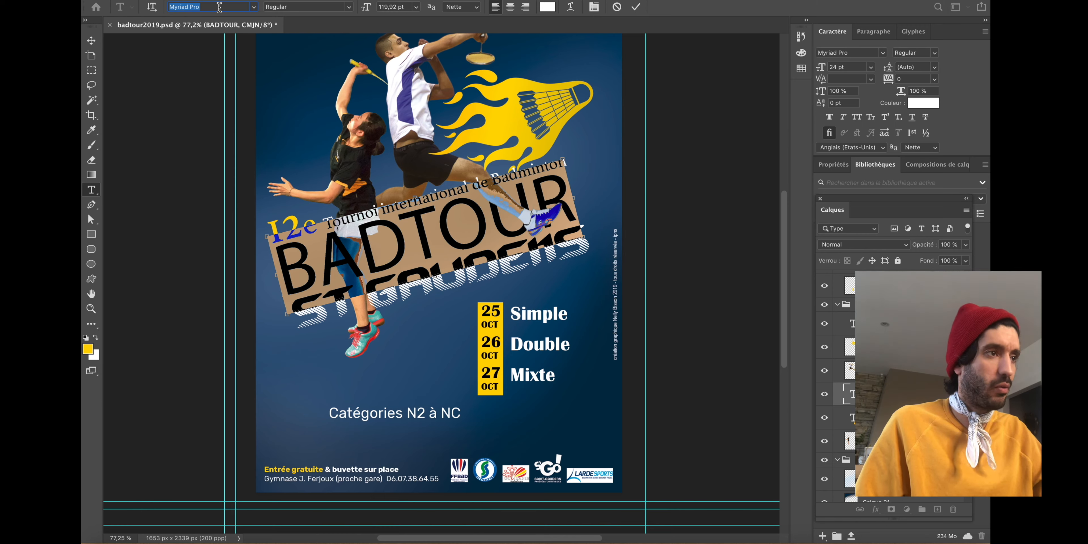
- Create a horizontal "BADTOUR" text layer in 72 pt Myriad Pro below the players
left_click(91, 41)
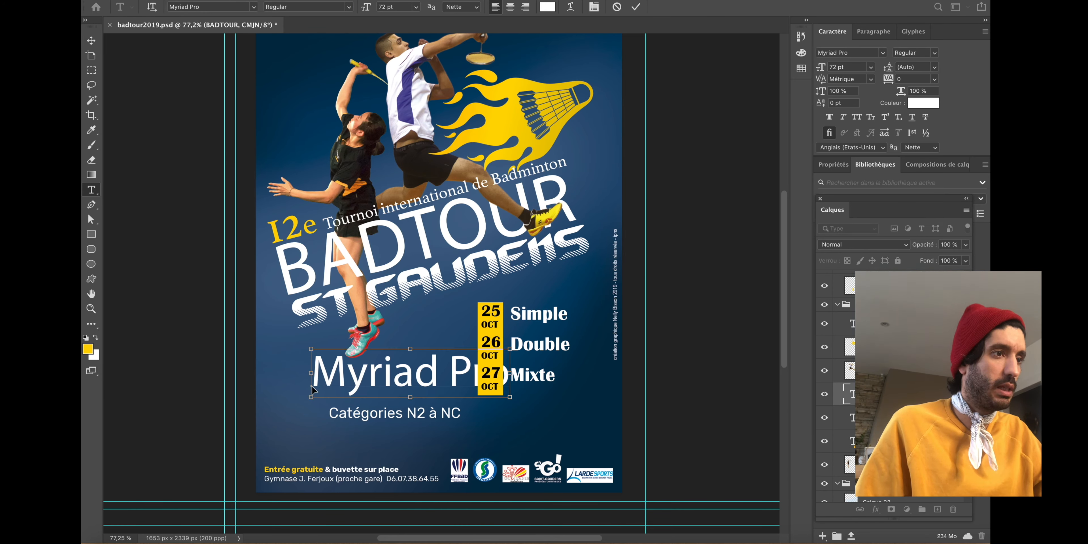
key("super+a")
left_click(852, 417)
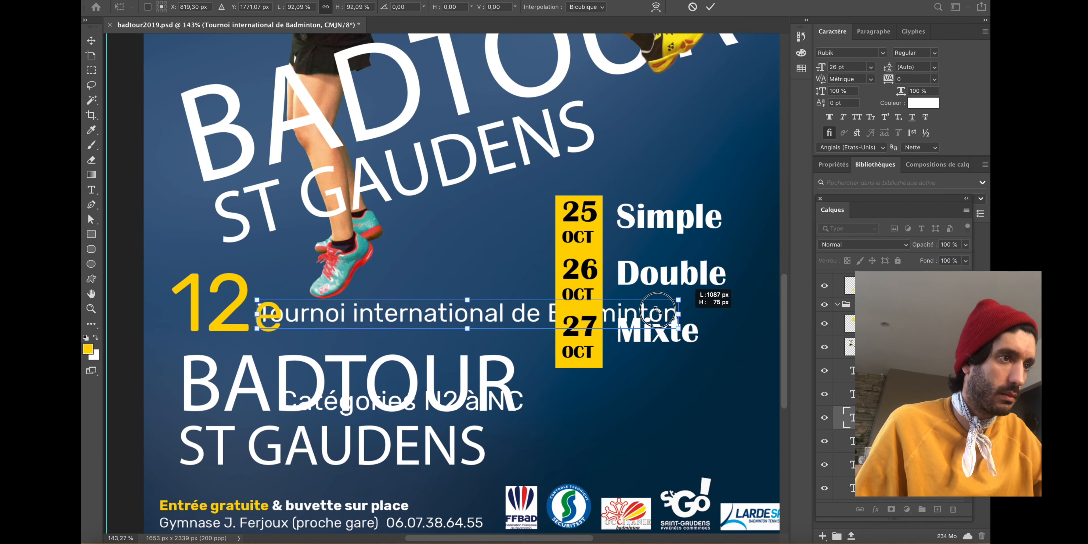
- Scale down the horizontal "Tournoi international de Badminton" line and place it beside the yellow "12e"
left_click_drag(656, 309, 520, 308)
scroll(293, 313, "up", 2)
left_click_drag(301, 307, 366, 343)
scroll(331, 321, "up", 5)
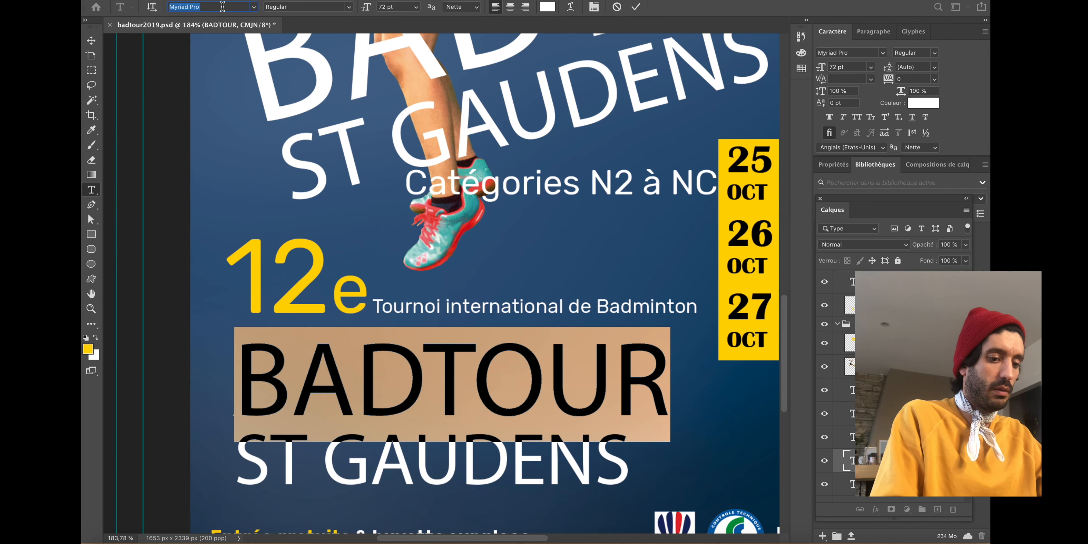
- Set the horizontal "BADTOUR" and "ST GAUDENS" text layers in Rubik Bold Italic
type("rubi")
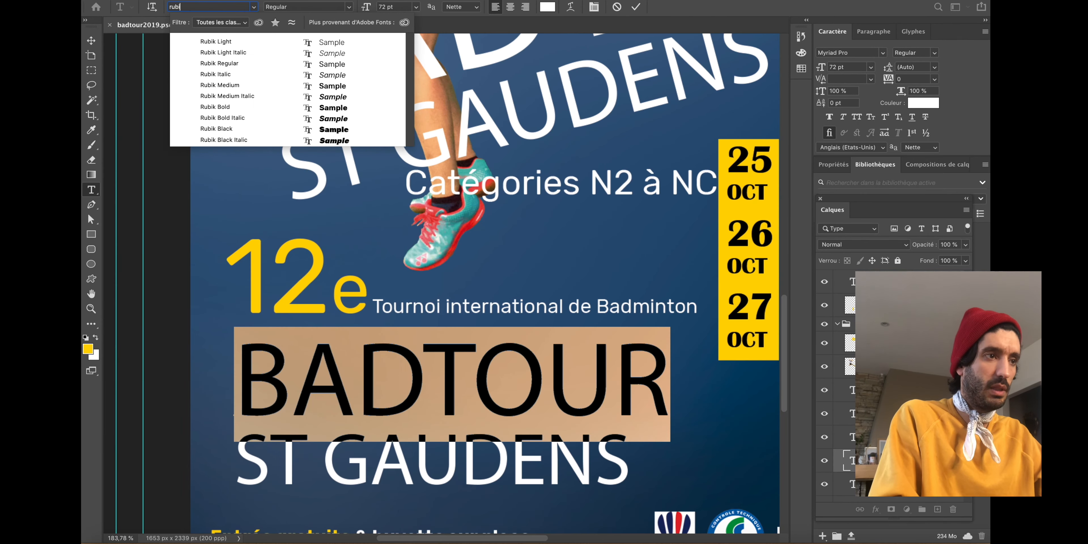
key("Return")
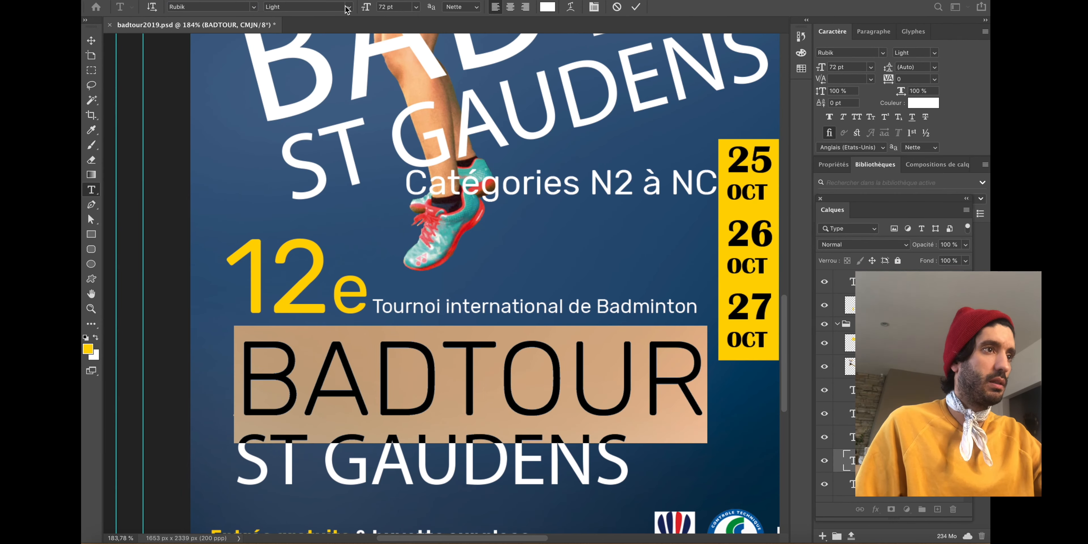
double_click(853, 484)
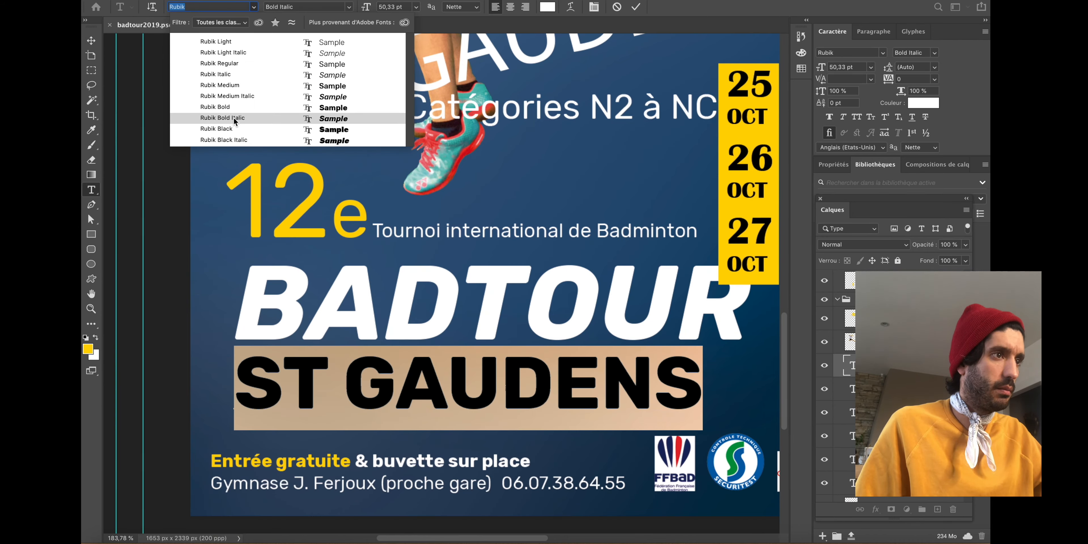
left_click(234, 118)
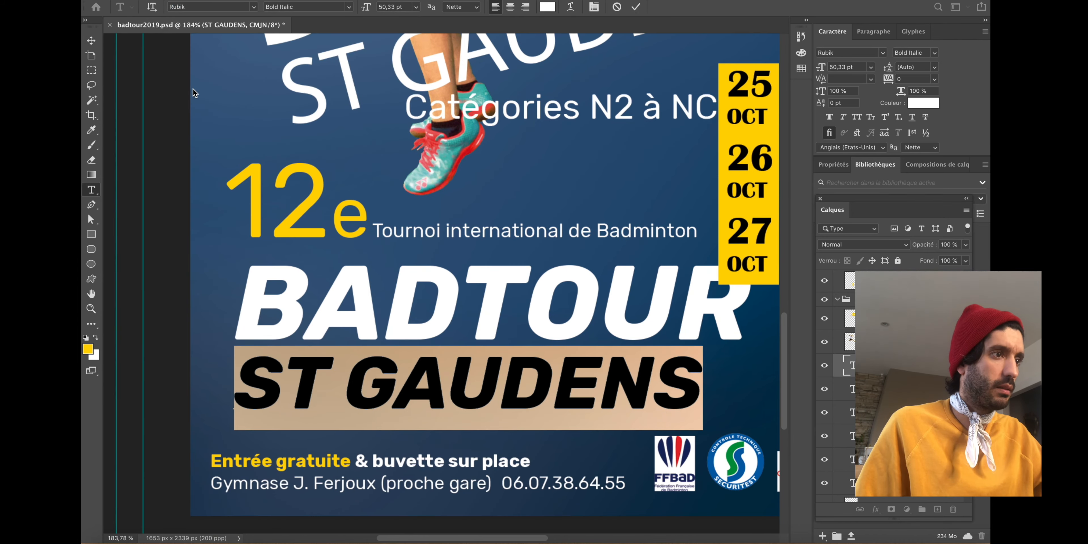
- Scale up "ST GAUDENS" to 54,79 pt so it spans about the same width as "BADTOUR"
left_click(91, 41)
scroll(502, 312, "right", 3)
scroll(502, 312, "down", 2)
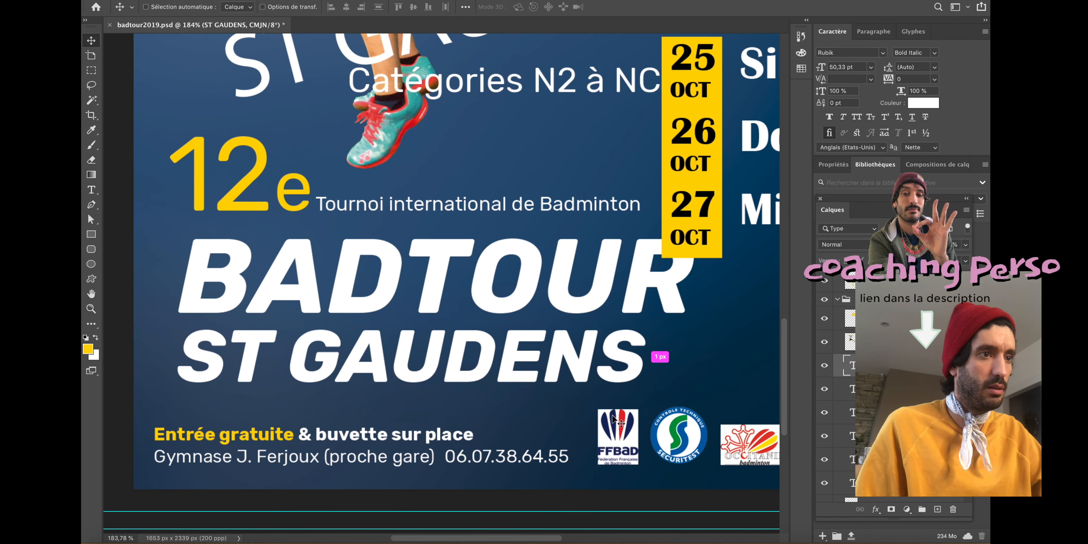
key("ctrl+t")
left_click_drag(642, 322, 676, 299)
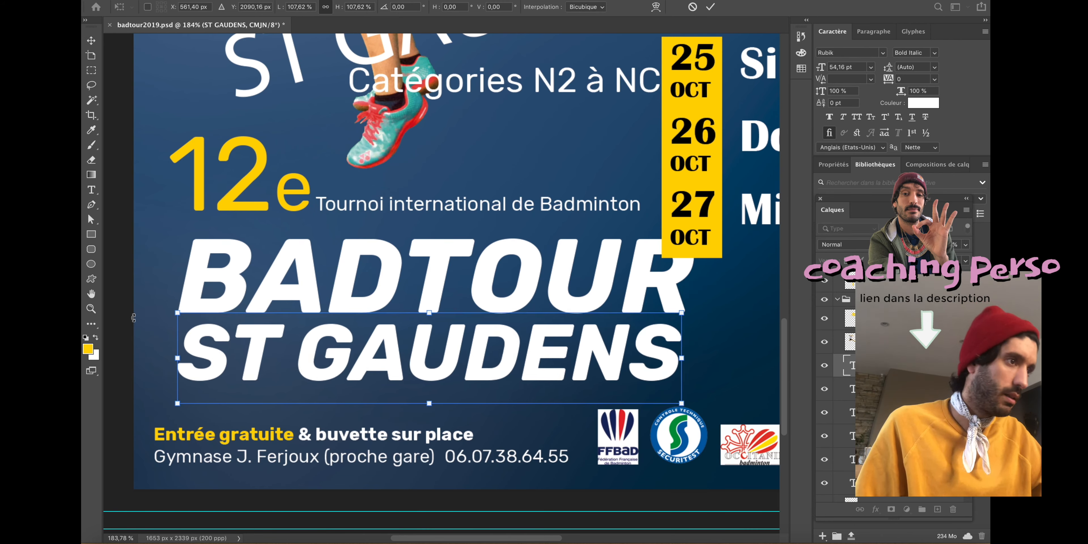
left_click_drag(177, 315, 171, 312)
key("Return")
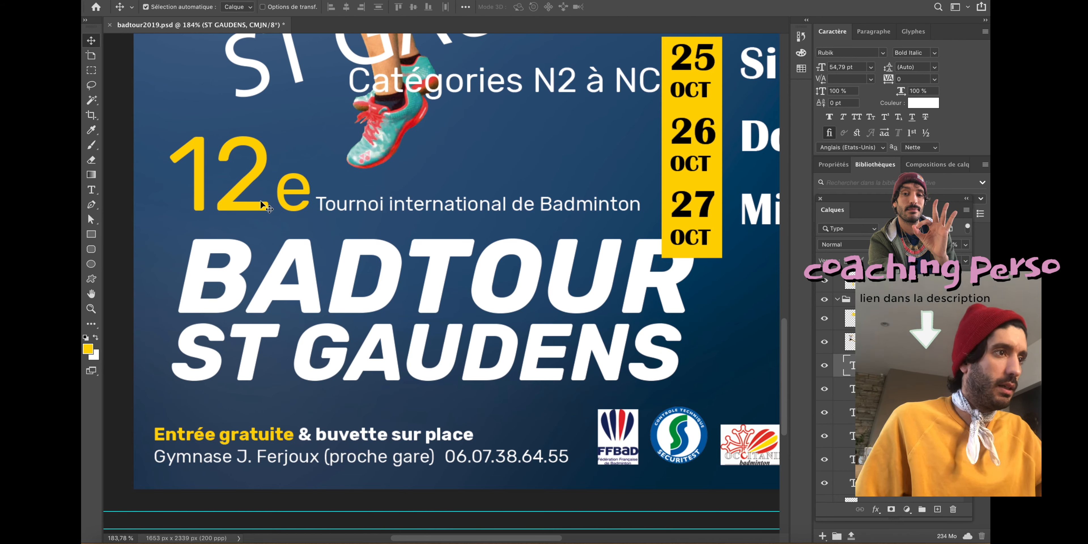
- Set the yellow "12e" in Rubik Bold Italic, scale it to about 80% and place it just above "BADTOUR"
left_click(843, 399)
double_click(843, 399)
left_click(354, 8)
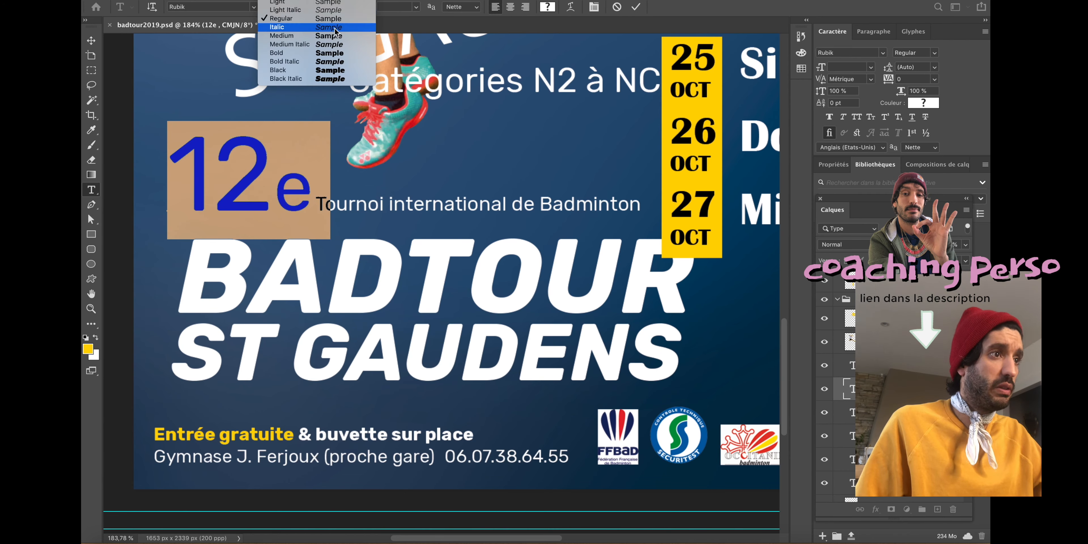
left_click(354, 61)
left_click_drag(265, 174, 280, 187)
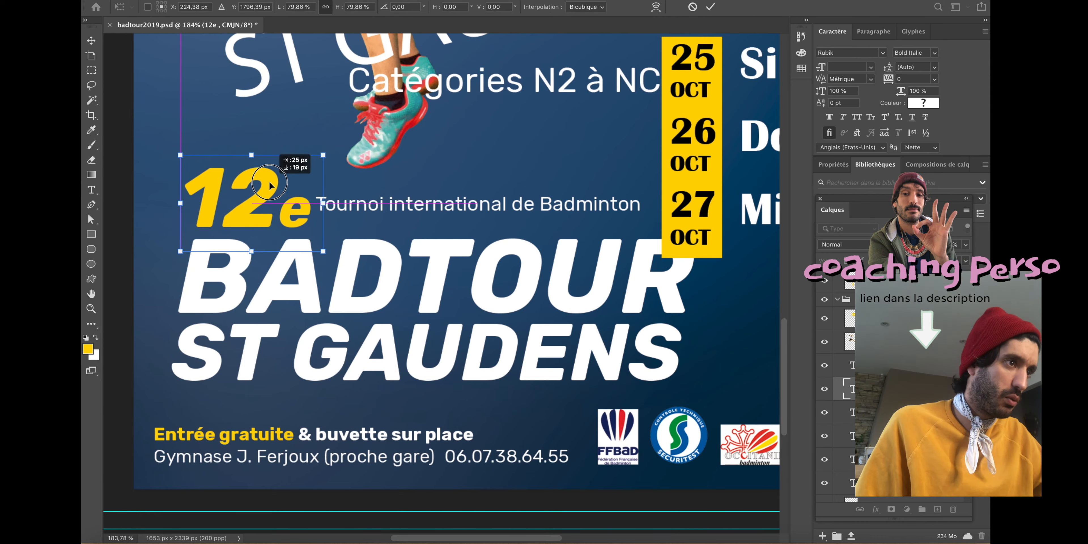
- Set the "Tournoi international de Badminton" line in Rubik Bold Italic
scroll(312, 210, "up", 3)
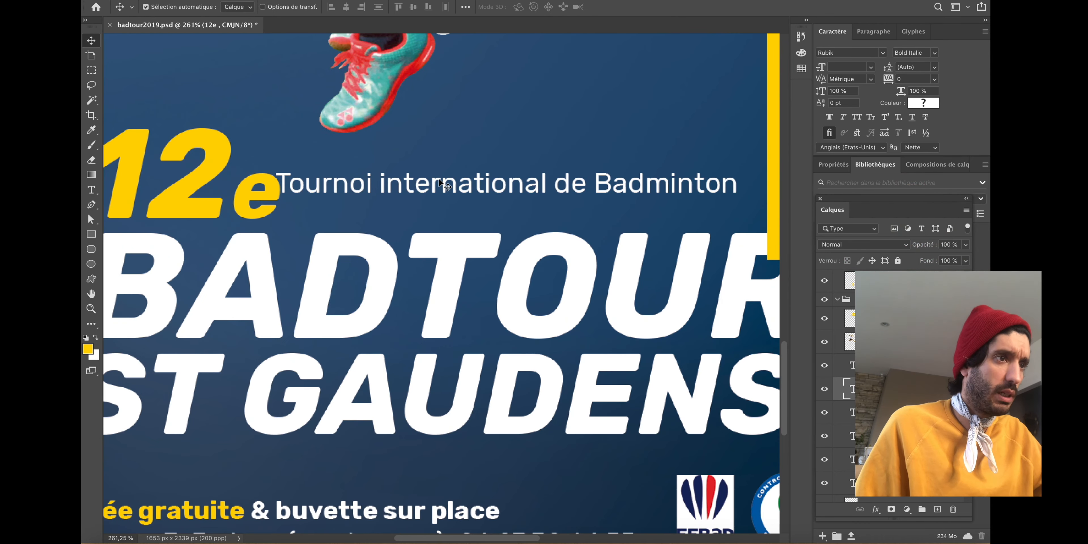
left_click(444, 184)
scroll(447, 199, "down", 2)
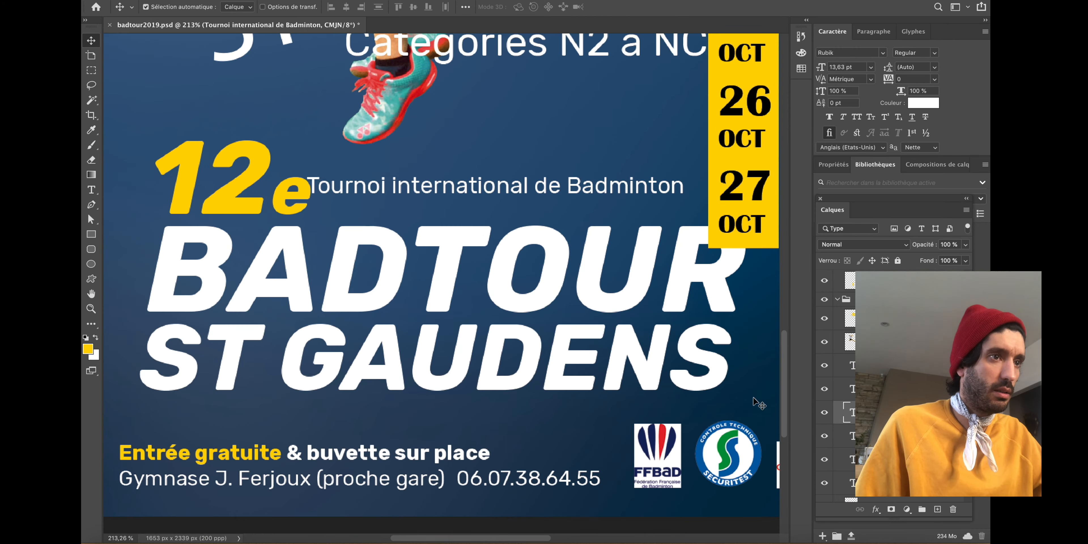
double_click(851, 418)
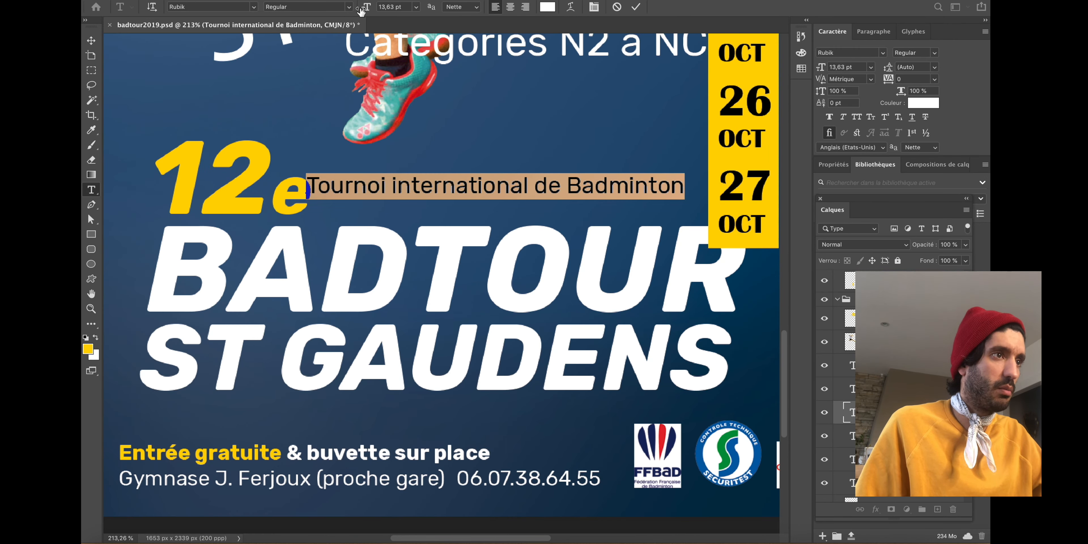
left_click(349, 7)
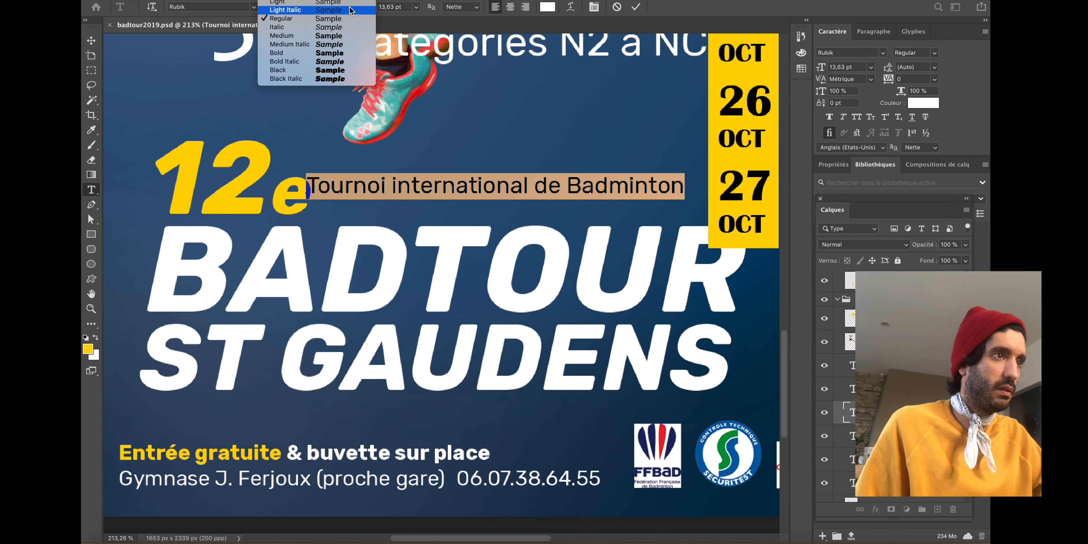
left_click(325, 62)
key("ctrl+Return")
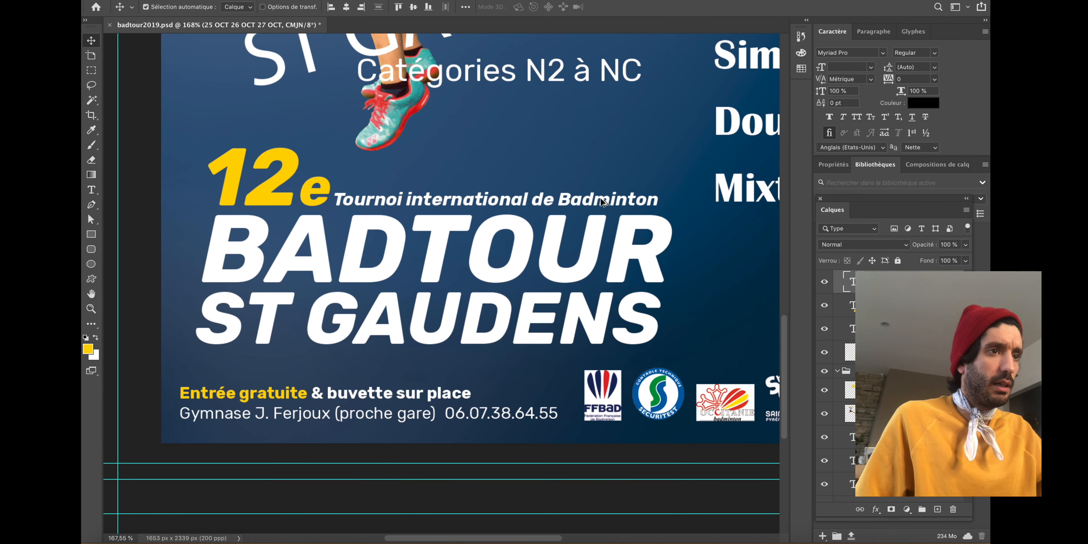
- Enlarge the "Tournoi international de Badminton" line to about 105% and align it beside "12e" above "BADTOUR"
scroll(602, 202, "up", 3)
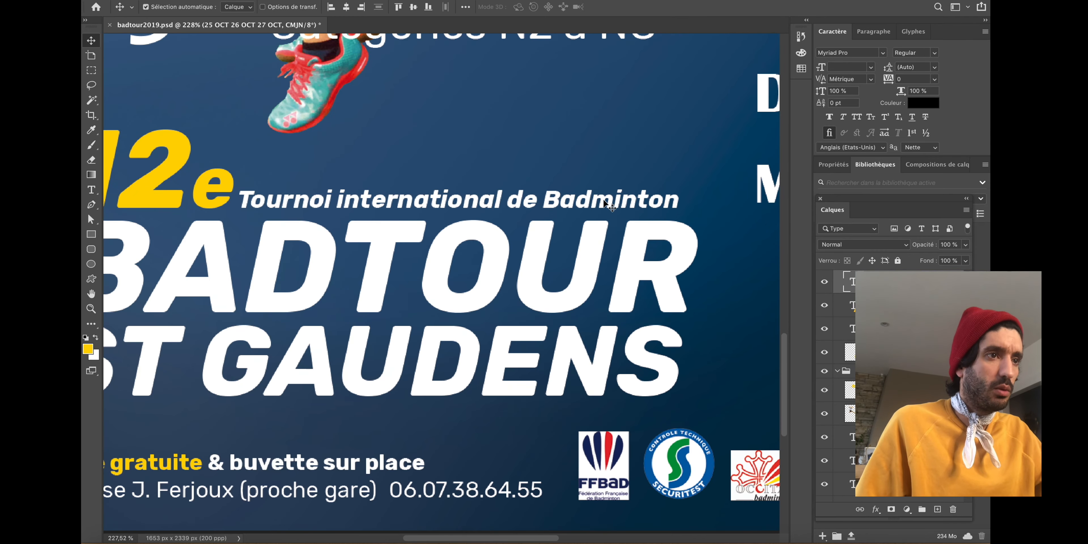
left_click(589, 200)
key("ctrl+t")
left_click_drag(678, 186, 699, 178)
scroll(309, 228, "up", 5)
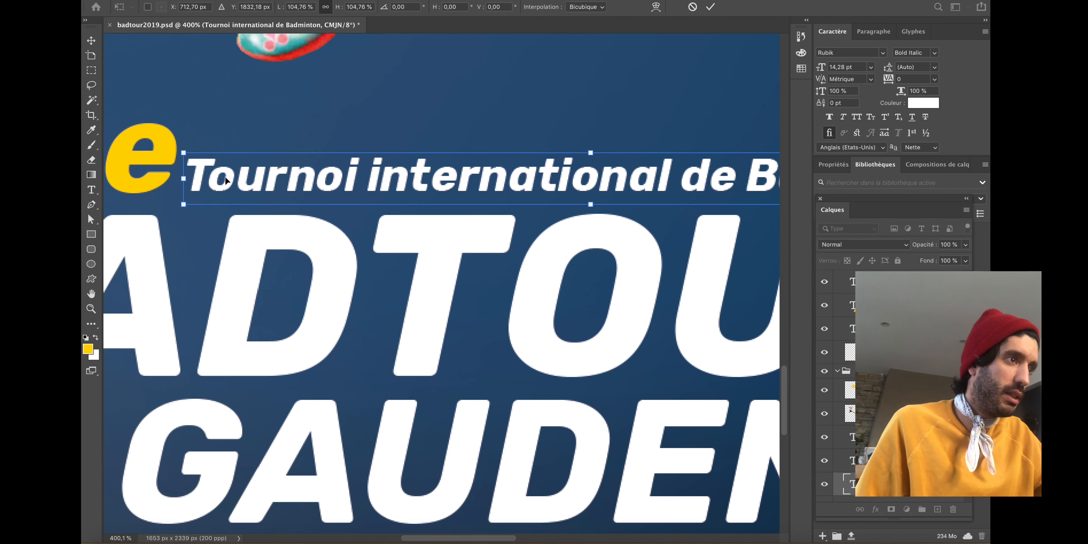
left_click_drag(224, 182, 227, 179)
scroll(291, 190, "down", 3)
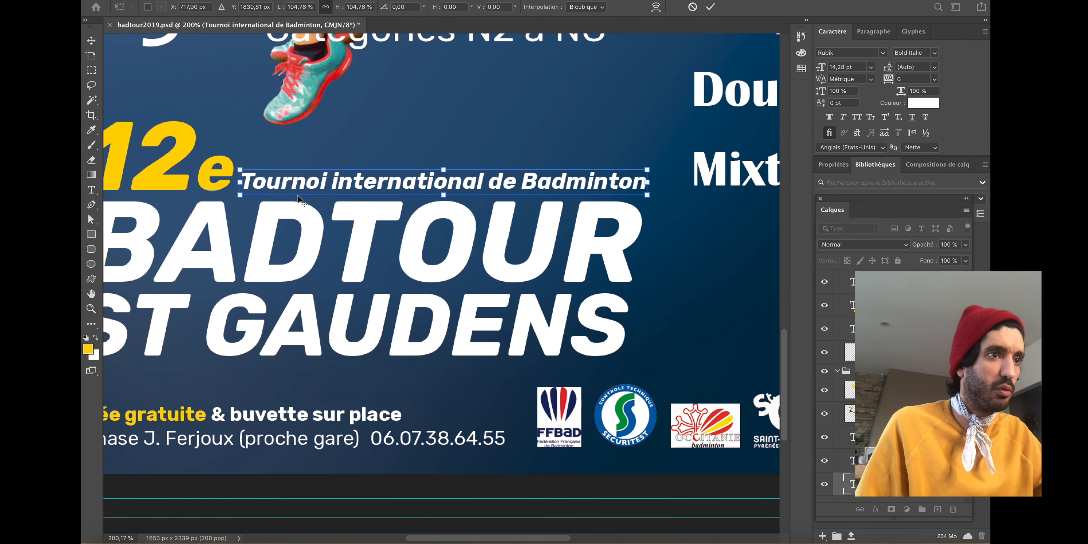
scroll(298, 199, "down", 2)
key("Return")
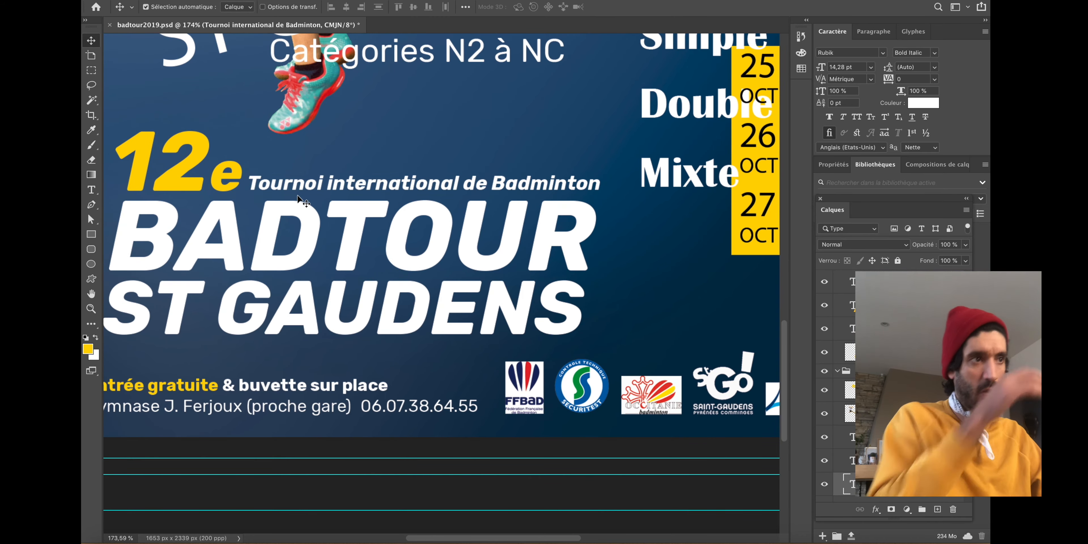
- Enlarge the title group across the players' legs to nearly poster width, and move "Catégories N2 à NC" down above the footer
scroll(297, 196, "down", 3)
left_click_drag(406, 276, 399, 299)
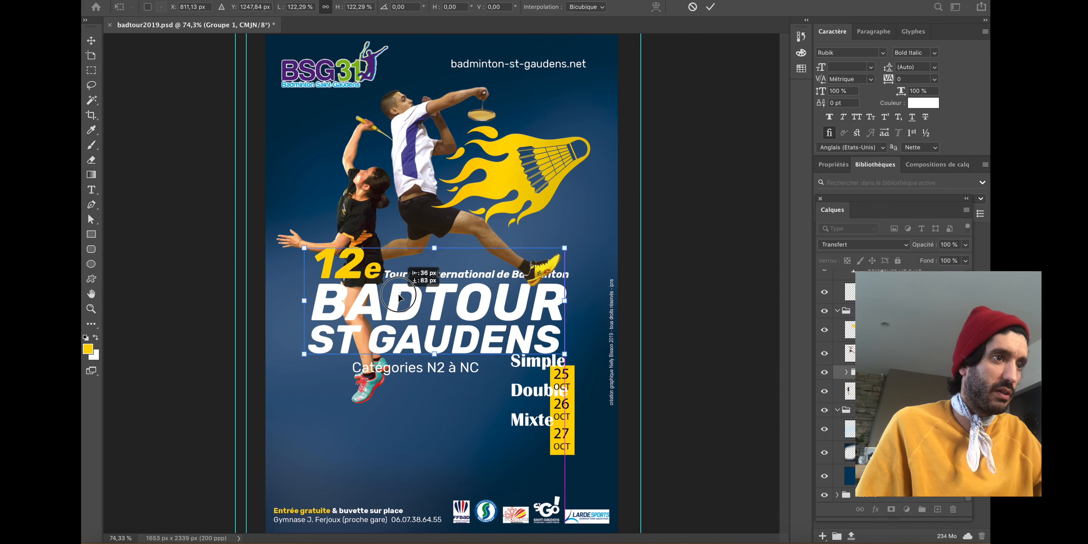
left_click_drag(303, 248, 286, 240)
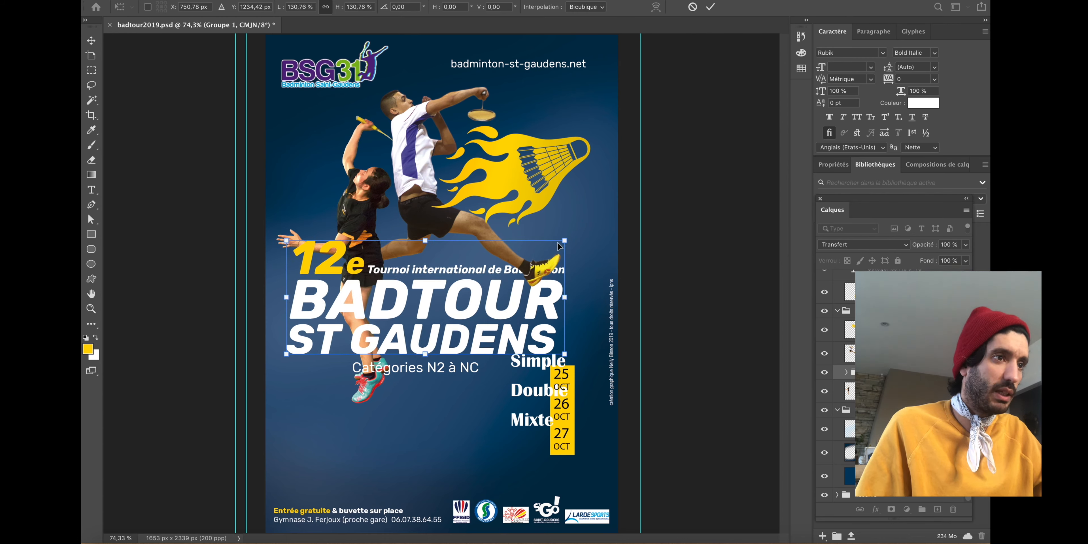
left_click_drag(565, 240, 591, 225)
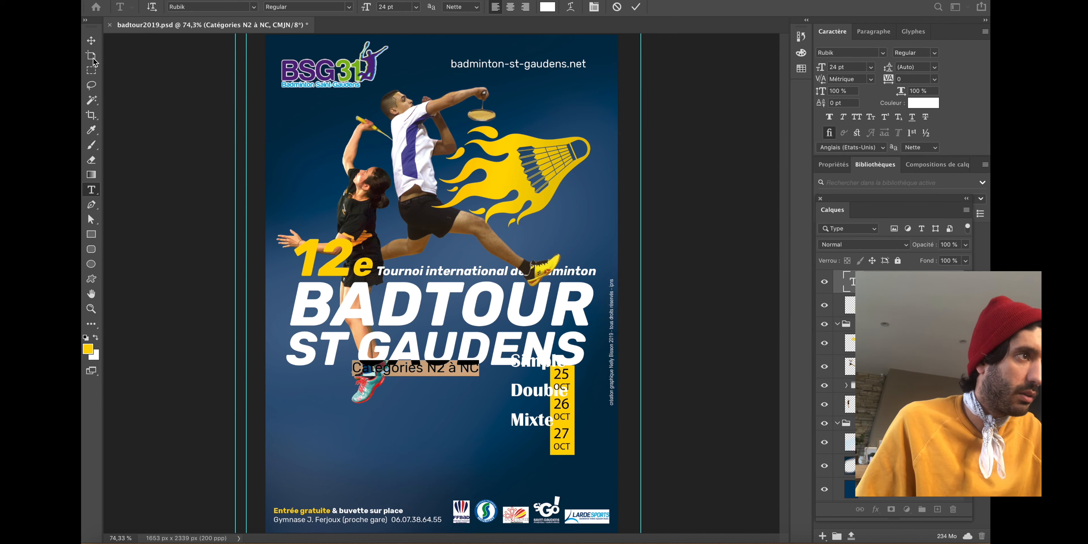
left_click(91, 40)
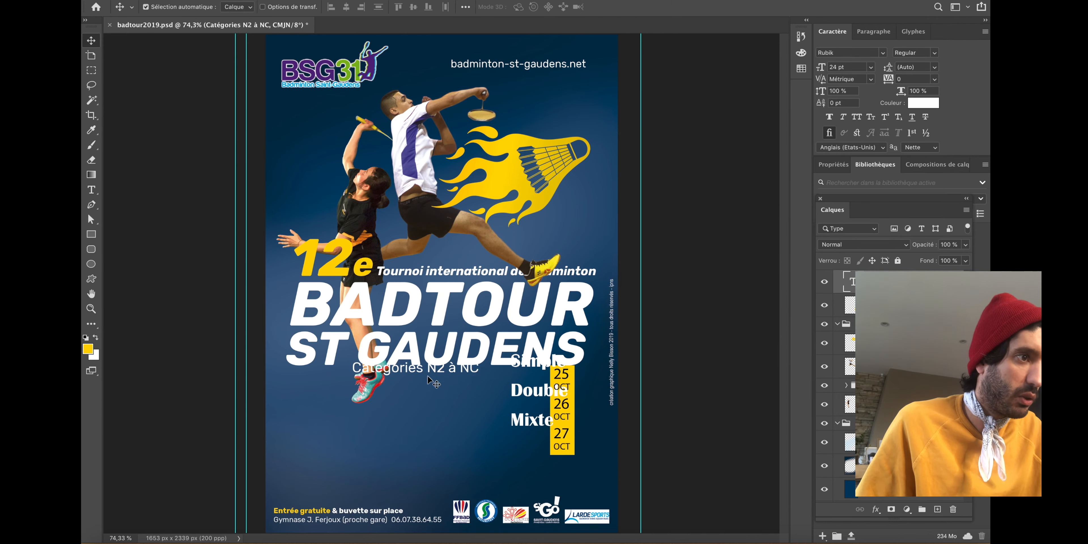
left_click_drag(438, 374, 380, 495)
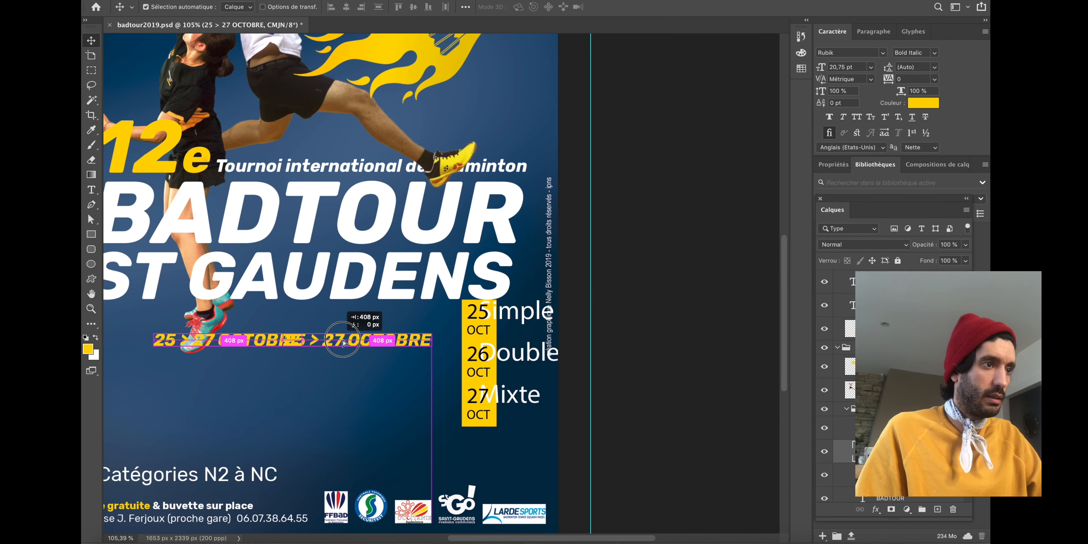
- Duplicate the yellow "25 > 27 OCTOBRE" line beside the original and change the copy to "25 > Simple"
left_click_drag(354, 401, 366, 340)
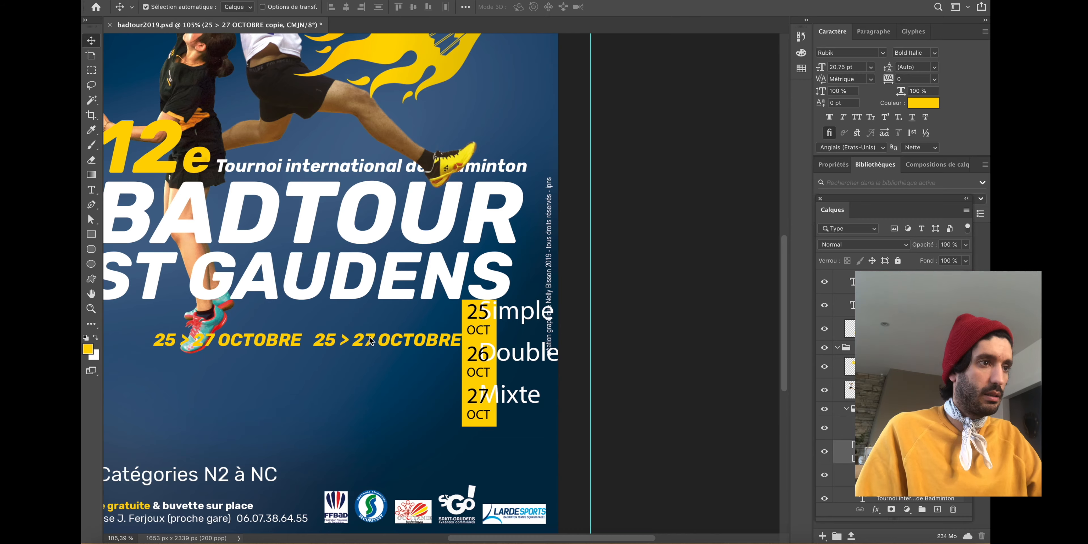
scroll(366, 341, "up", 5)
double_click(214, 342)
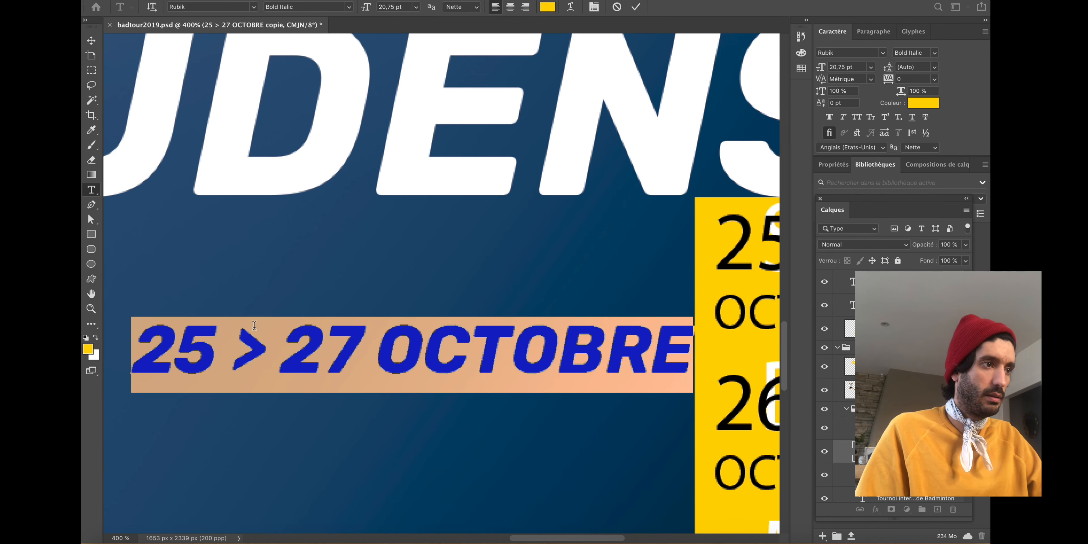
scroll(211, 347, "down", 3)
left_click(264, 344)
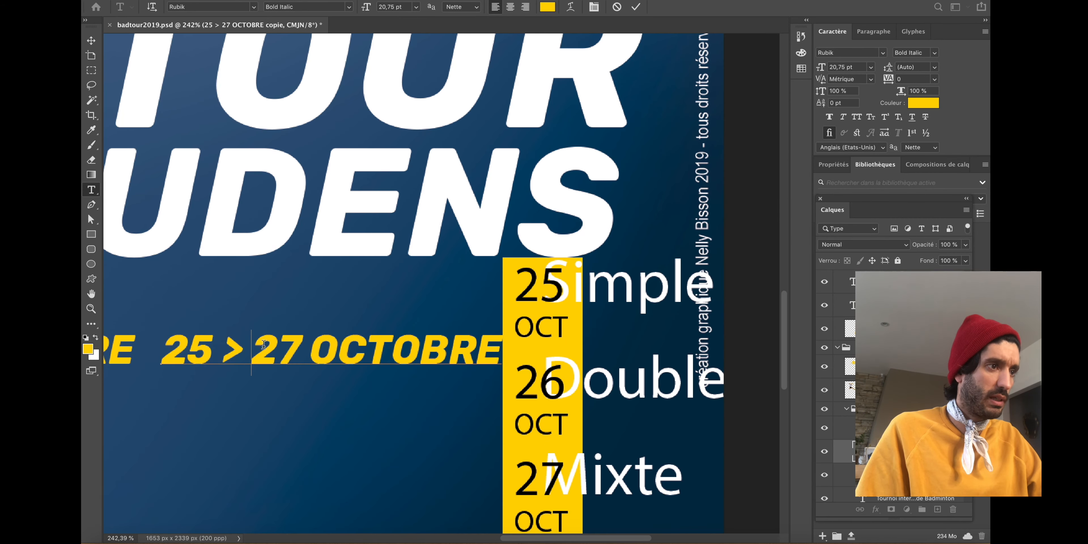
left_click_drag(298, 350, 544, 356)
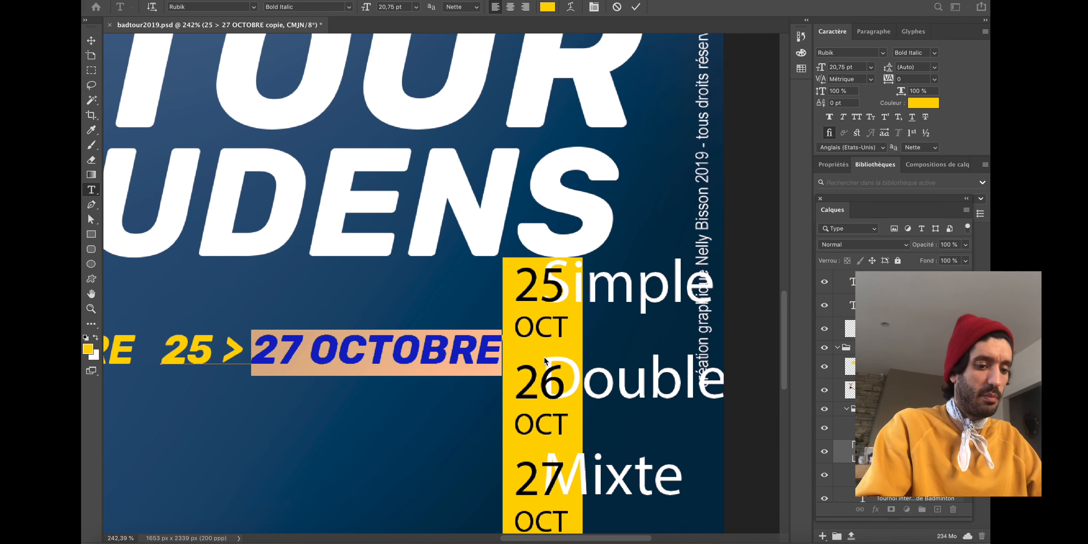
type("Simple")
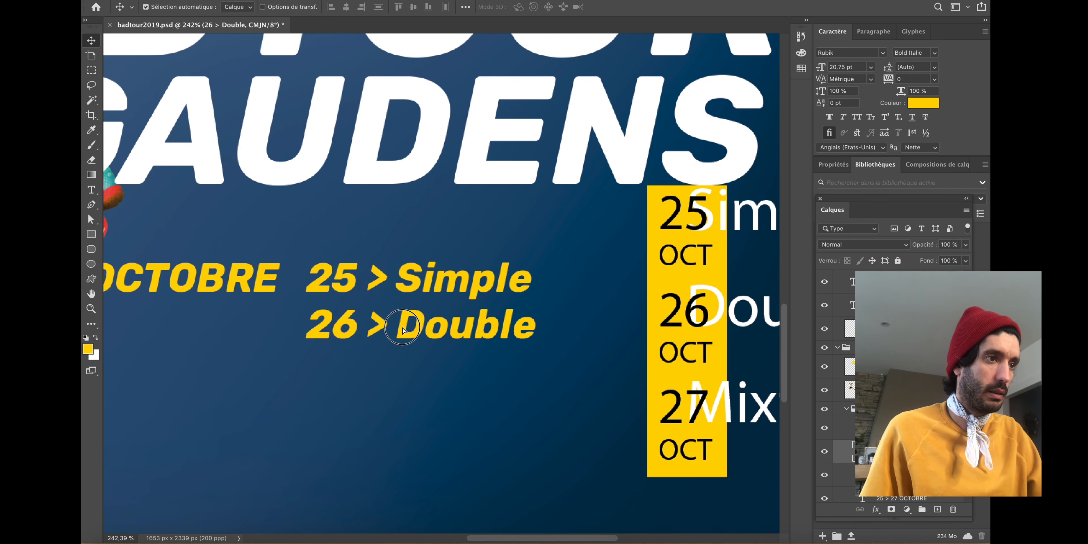
- Duplicate the "26 > Double" line below itself and change the copy to "27 > Mixte"
left_click_drag(402, 330, 402, 379)
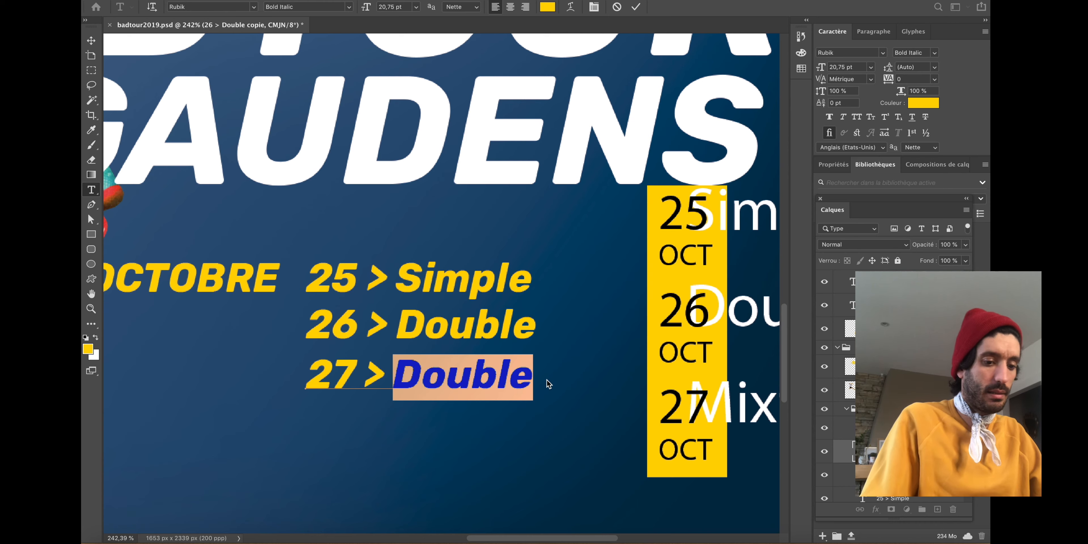
type("Mixye")
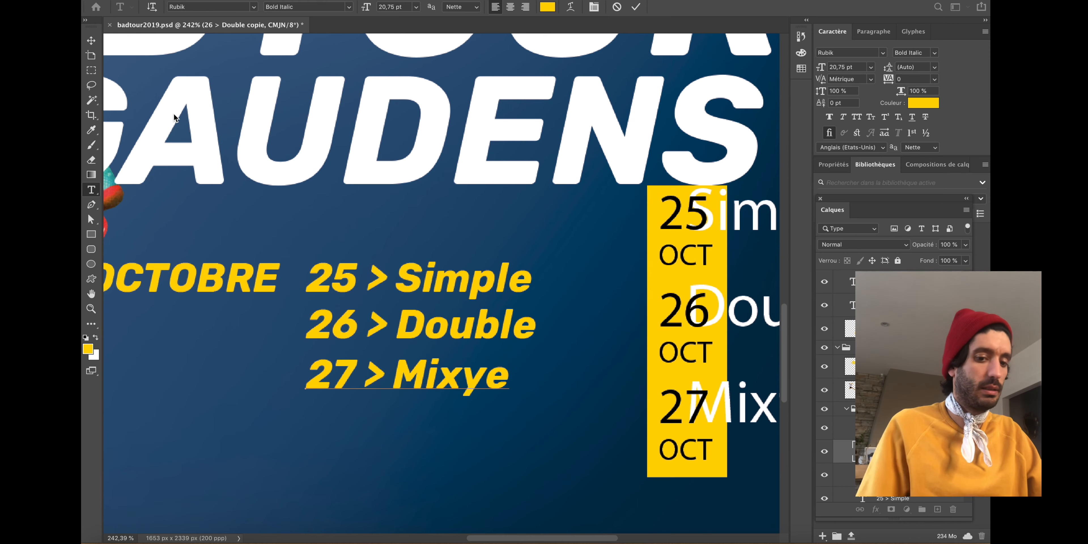
key("BackSpace")
key("BackSpace")
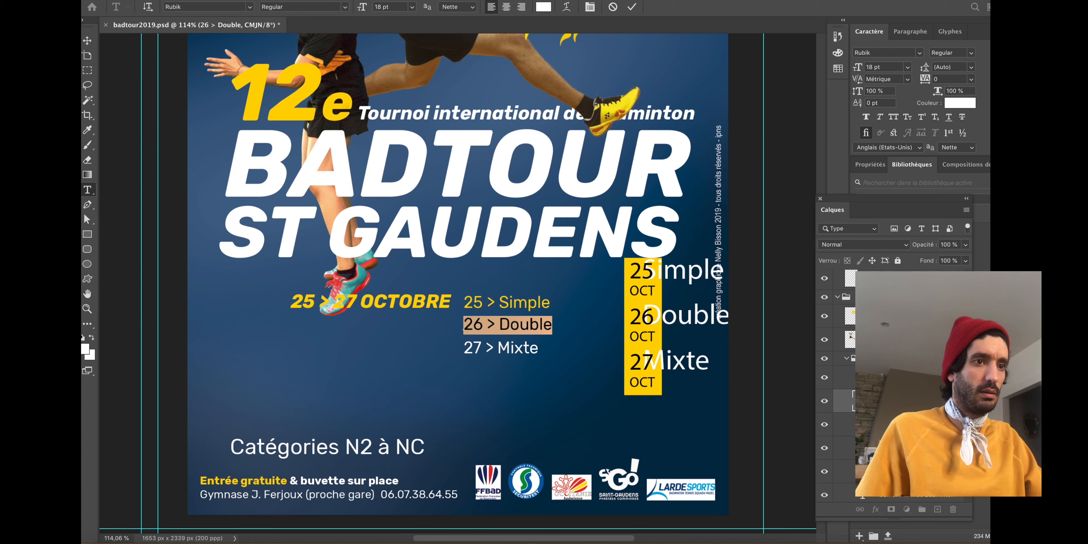
- Change the "25 > Simple" line to white like the two schedule lines below it
double_click(863, 378)
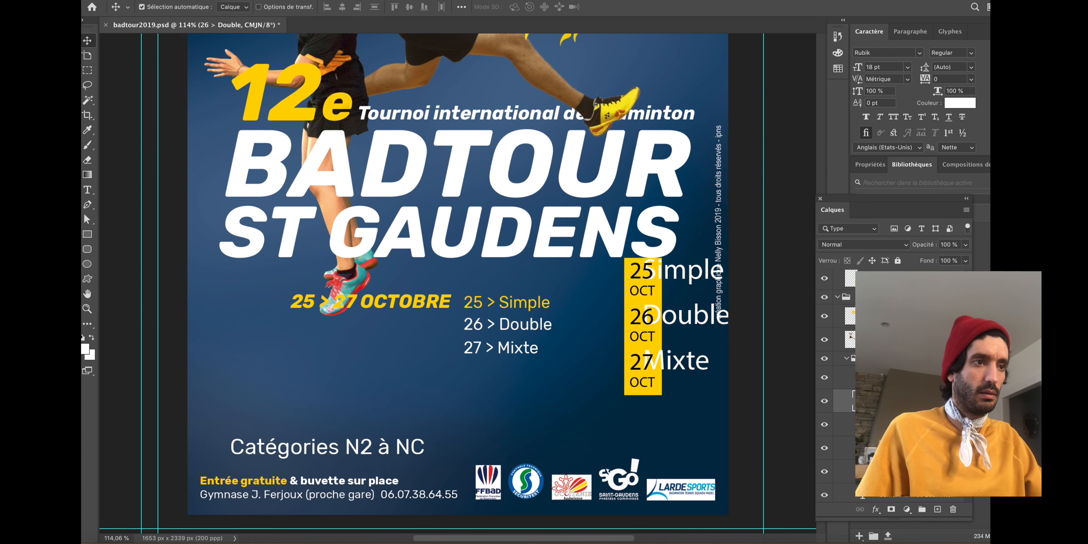
left_click(87, 40)
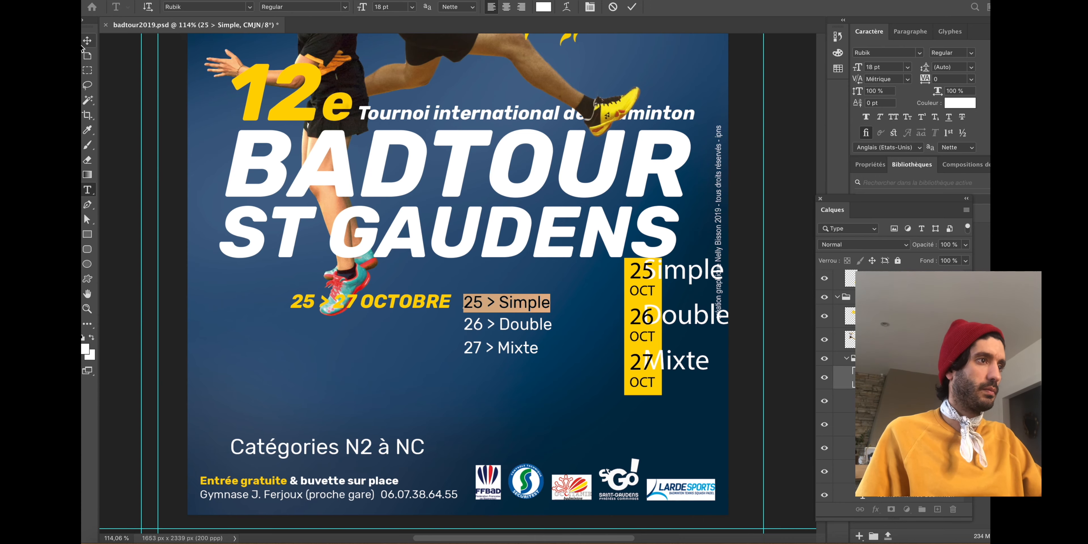
- Move the three-line date schedule to the right and slightly down beneath the end of "ST GAUDENS", and set it in Rubik Italic
scroll(482, 327, "down", 3)
scroll(489, 310, "up", 5)
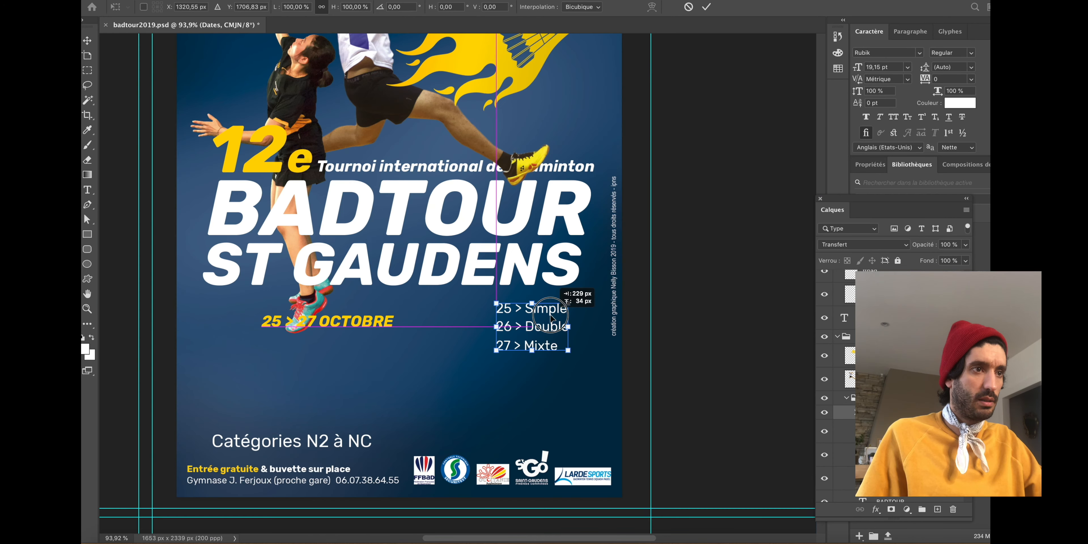
left_click_drag(548, 317, 557, 317)
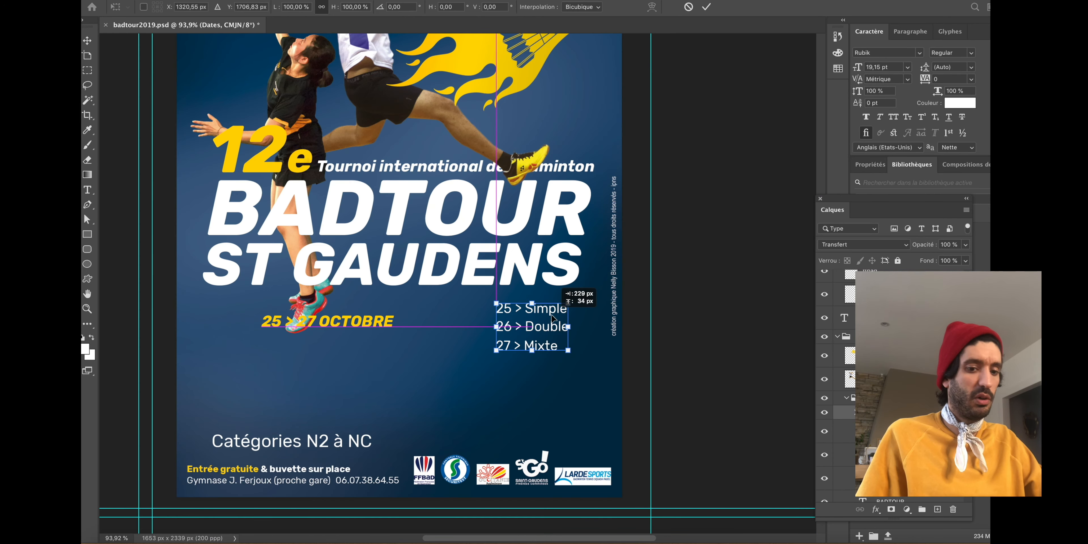
key("Return")
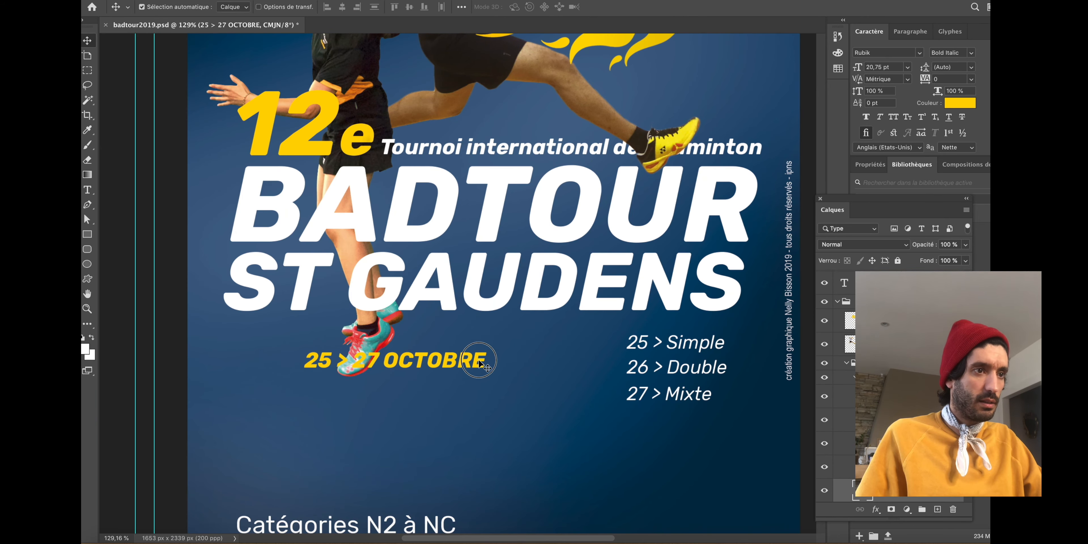
- Enlarge "25 > 27 OCTOBRE" to 23,68 pt and place it between the player's shoes and the schedule
triple_click(479, 361)
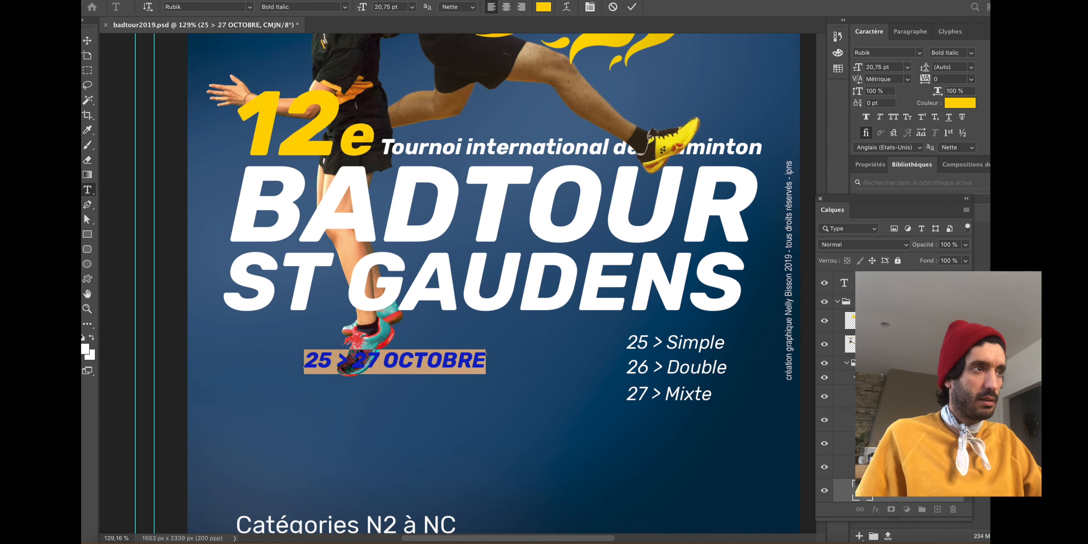
left_click(87, 40)
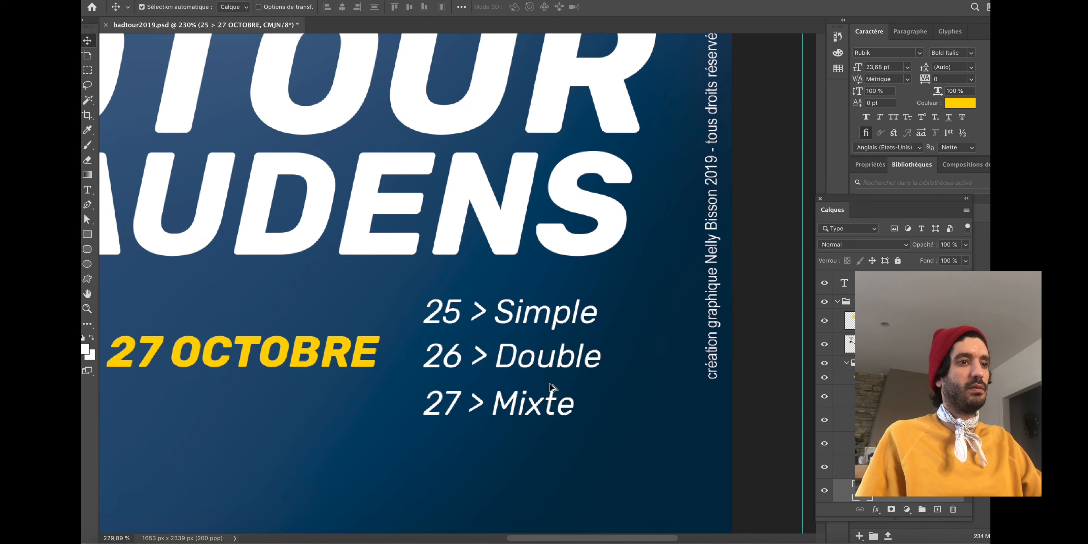
scroll(551, 387, "down", 10)
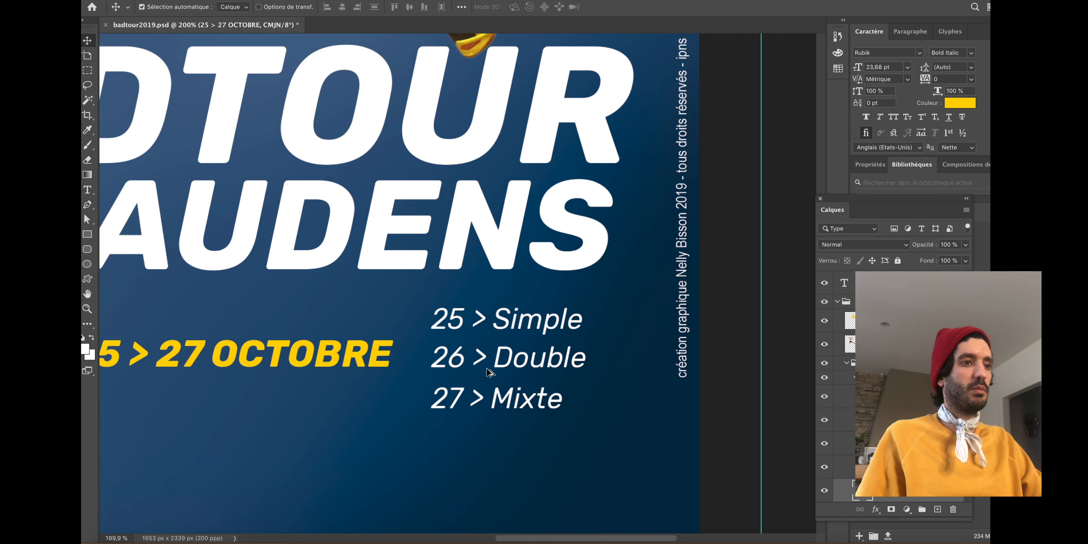
key("t")
scroll(514, 376, "up", 7)
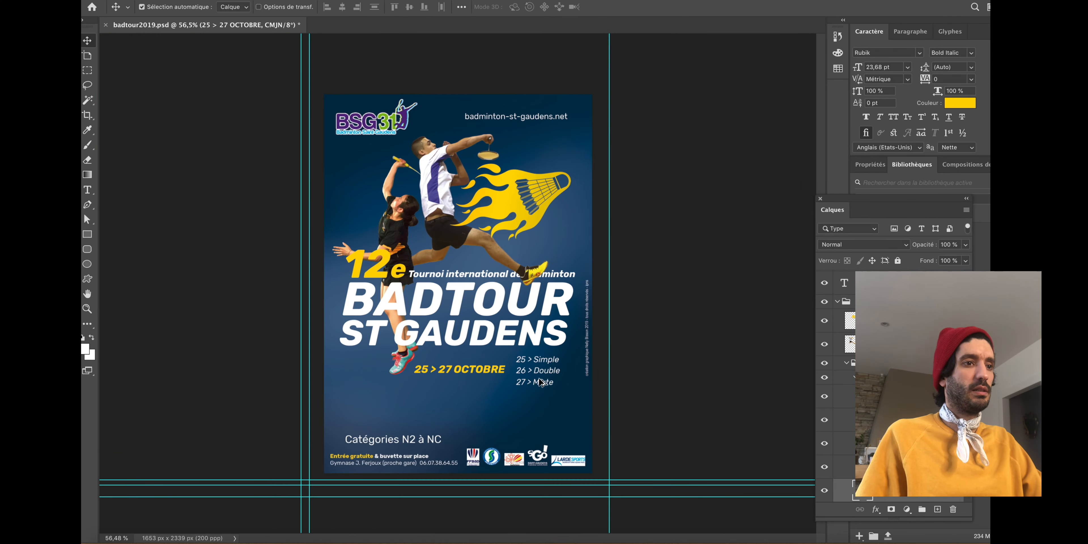
- Colour the "25 >", "26 >" and "27 >" prefixes of the schedule with the yellow sampled from "12e"
left_click(536, 374)
left_click_drag(548, 373, 486, 365)
left_click(88, 130)
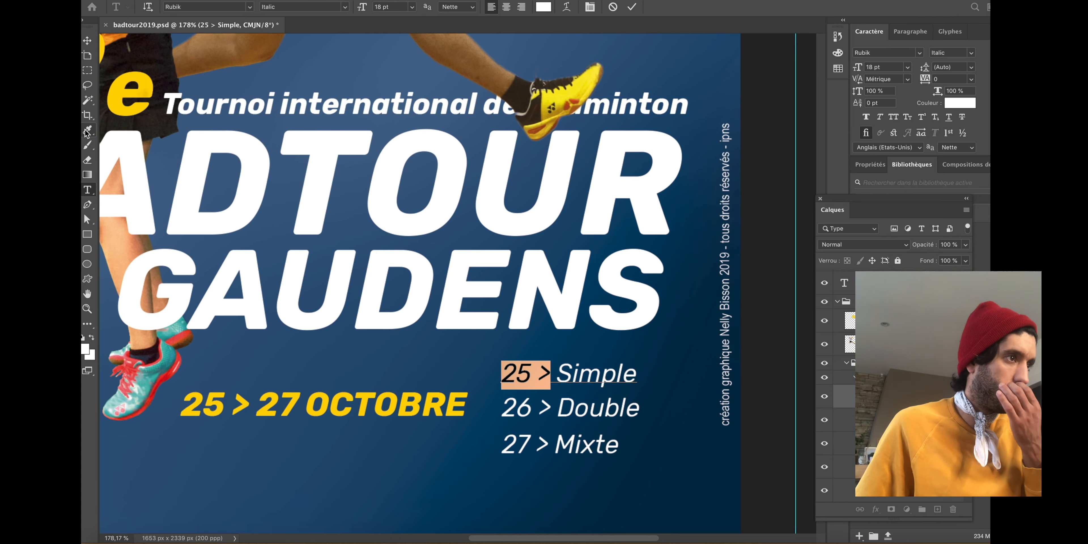
left_click(127, 102)
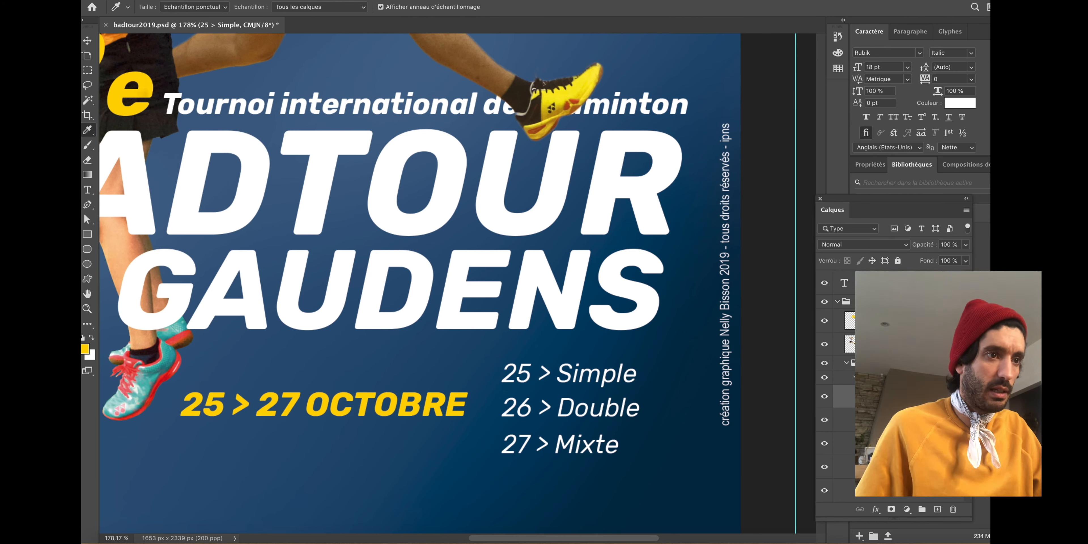
key("t")
left_click(554, 407)
left_click_drag(556, 408, 497, 399)
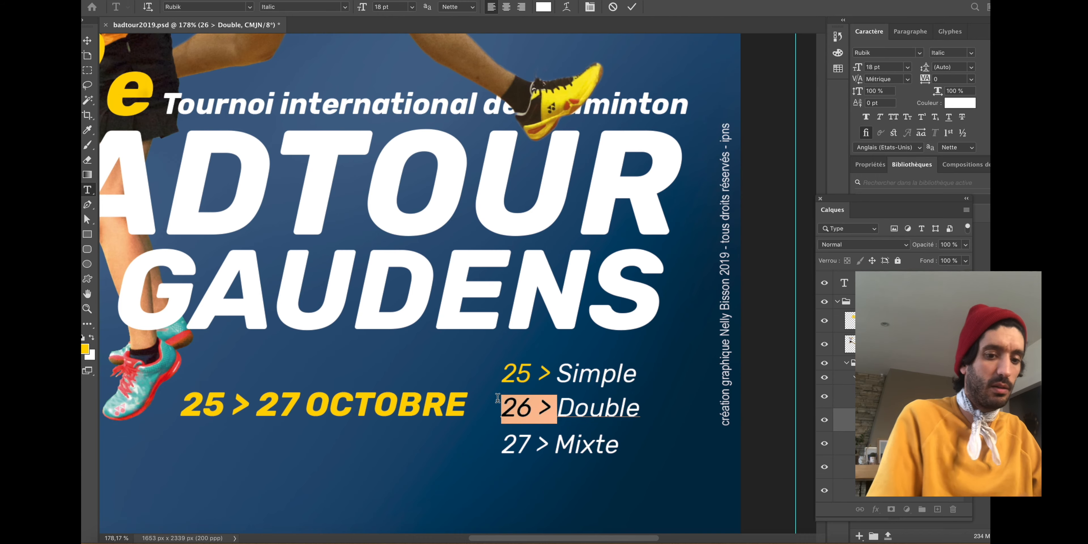
key("Escape")
key("v")
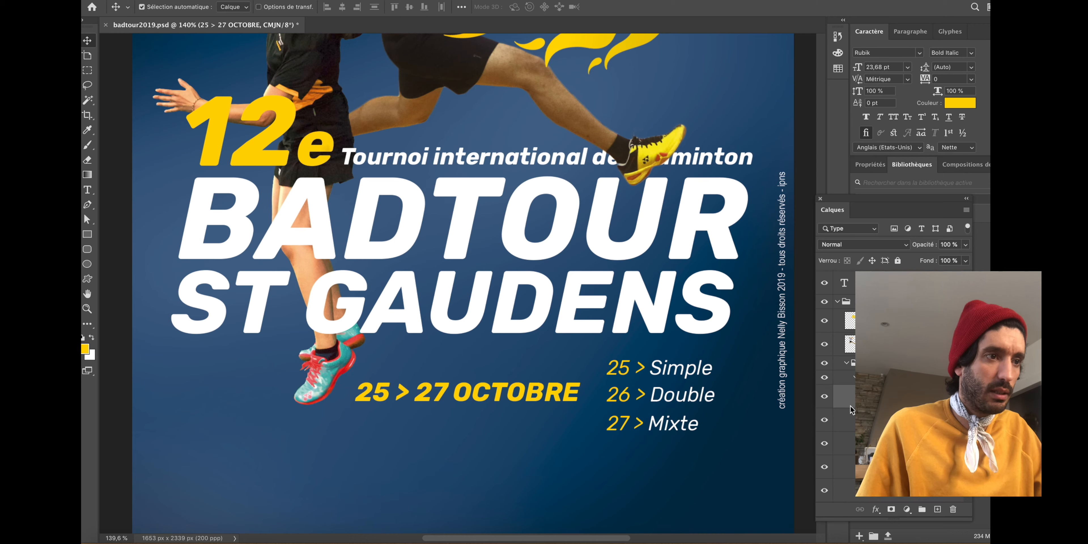
- Select the whole Dates group and enlarge it slightly from its upper-left corner
key("ctrl+t")
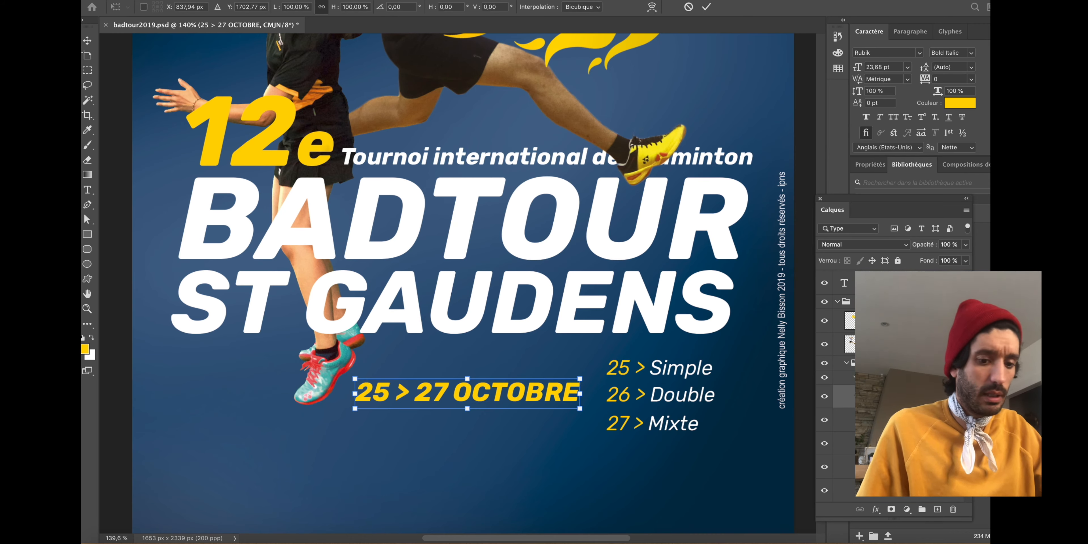
key("Return")
left_click(888, 378)
key("super+t")
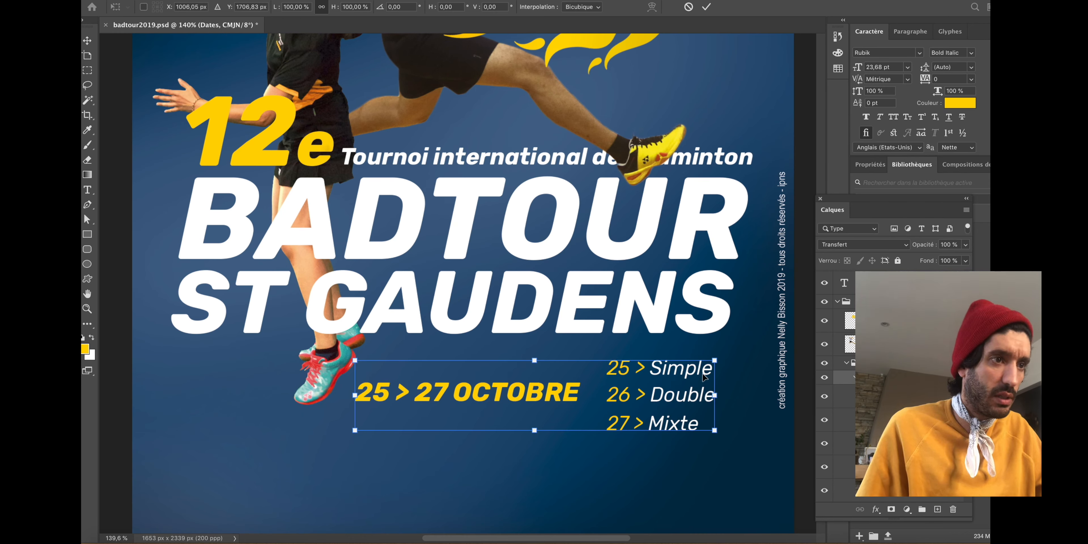
left_click_drag(355, 361, 350, 359)
key("Return")
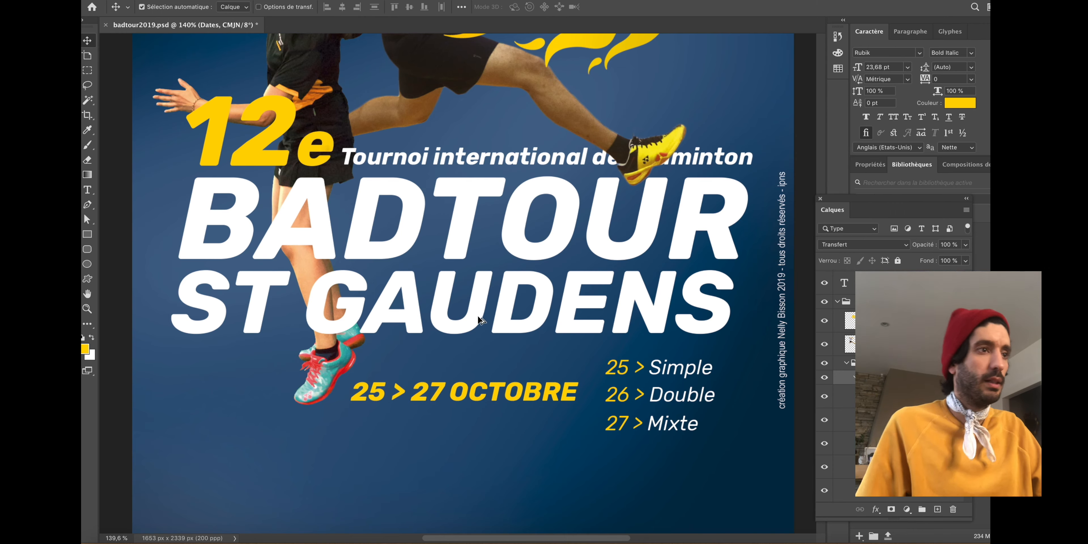
- Bring "Tournoi international de Badminton" in front of the male player's shoe and shift the female player toward the poster's left edge
key("super+0")
scroll(363, 237, "up", 3)
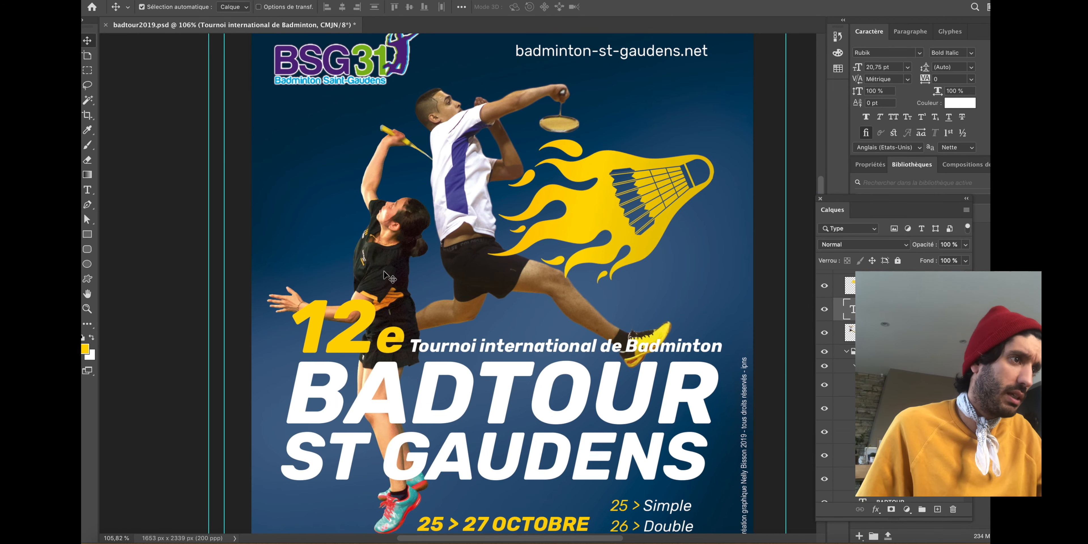
left_click_drag(385, 274, 382, 265)
scroll(382, 265, "down", 2)
scroll(382, 266, "down", 3)
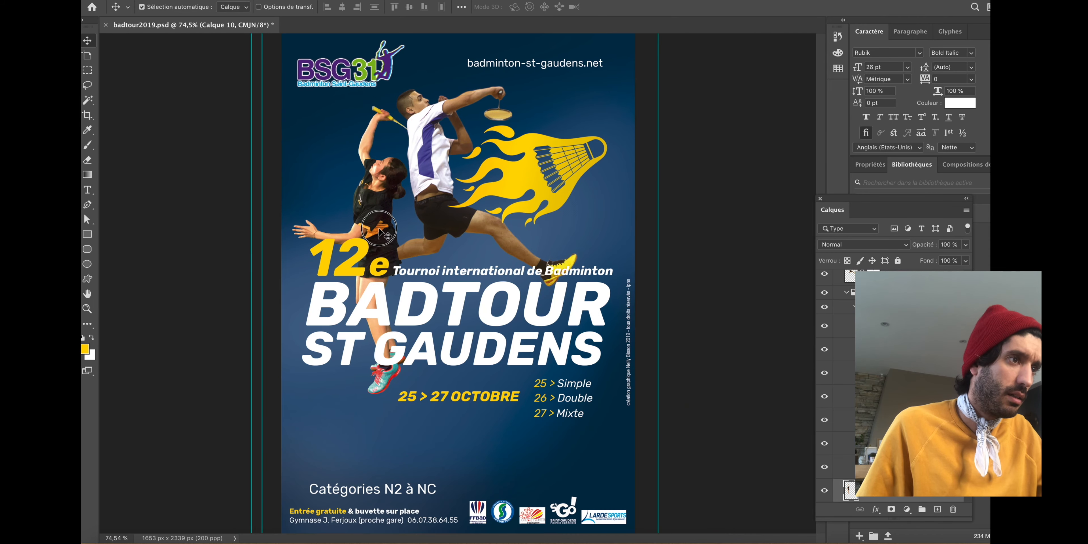
left_click_drag(379, 230, 377, 224)
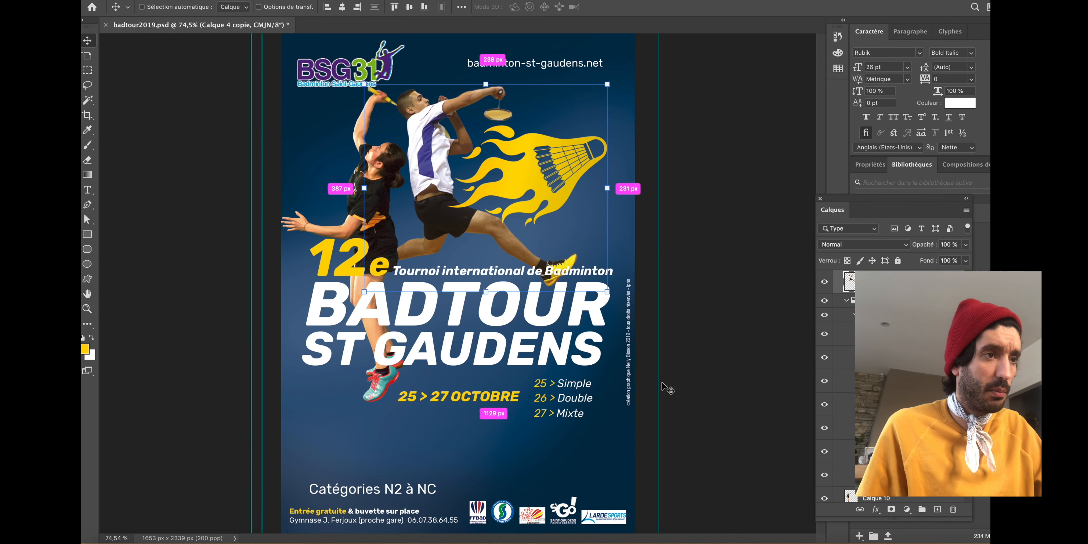
- Enlarge the male player together with the flaming shuttlecock and reposition them above the title
key("super+t")
left_click_drag(609, 295, 626, 308)
left_click_drag(470, 219, 466, 195)
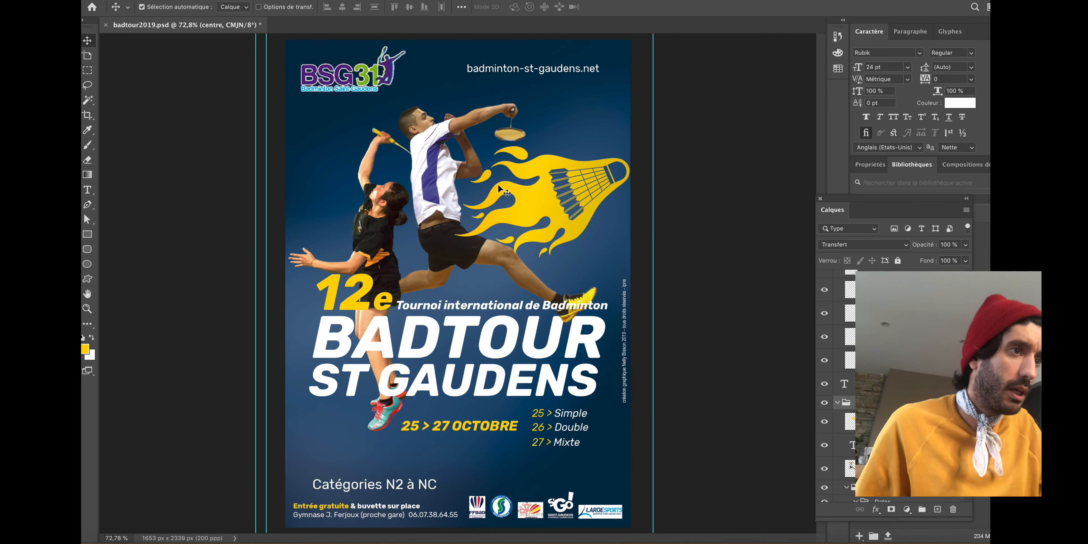
- Shrink the flaming shuttlecock separately and place it behind the male player's front foot
left_click(547, 215, "super")
key("super+t")
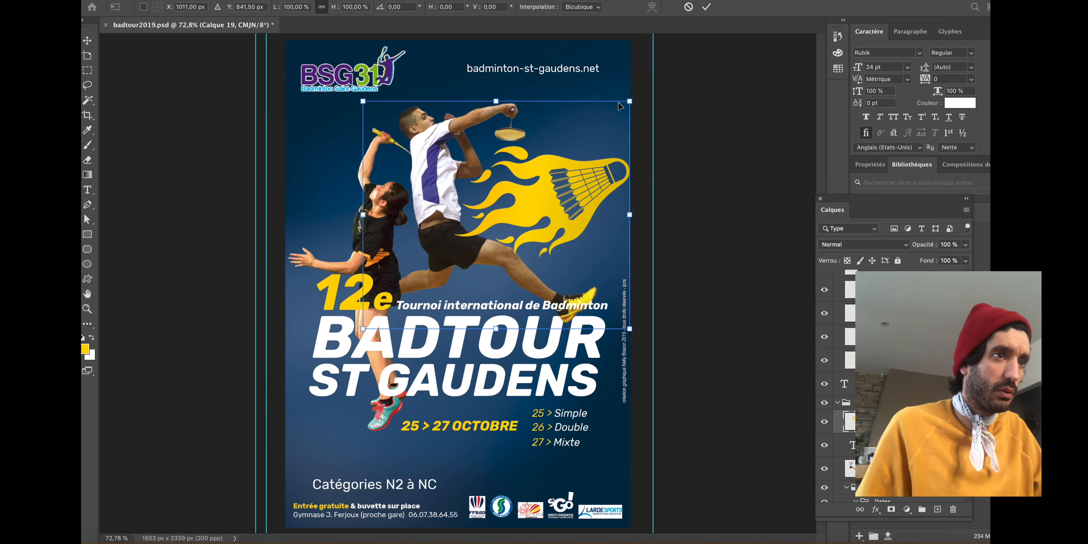
left_click_drag(630, 100, 606, 118)
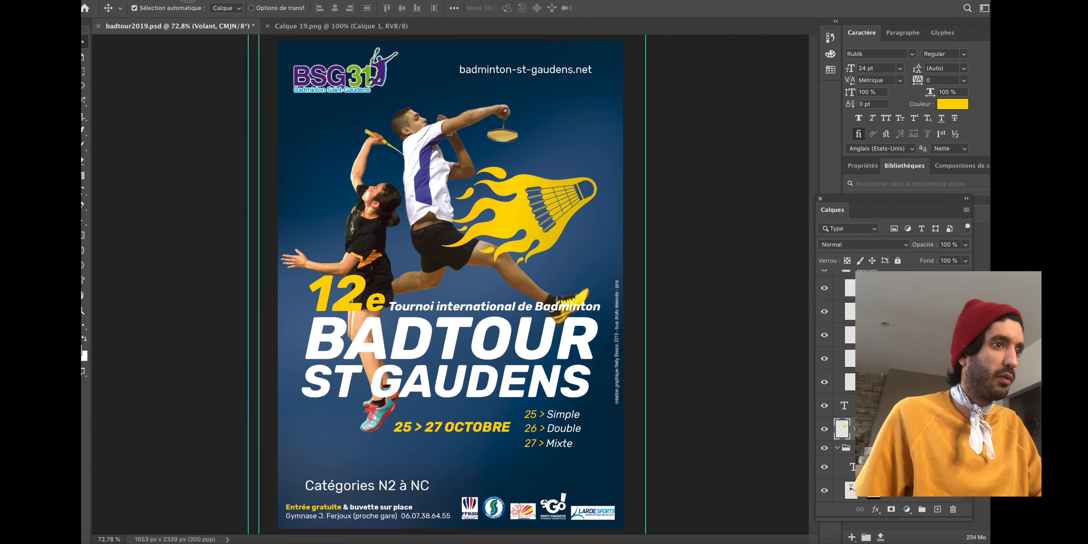
left_click_drag(609, 281, 612, 258)
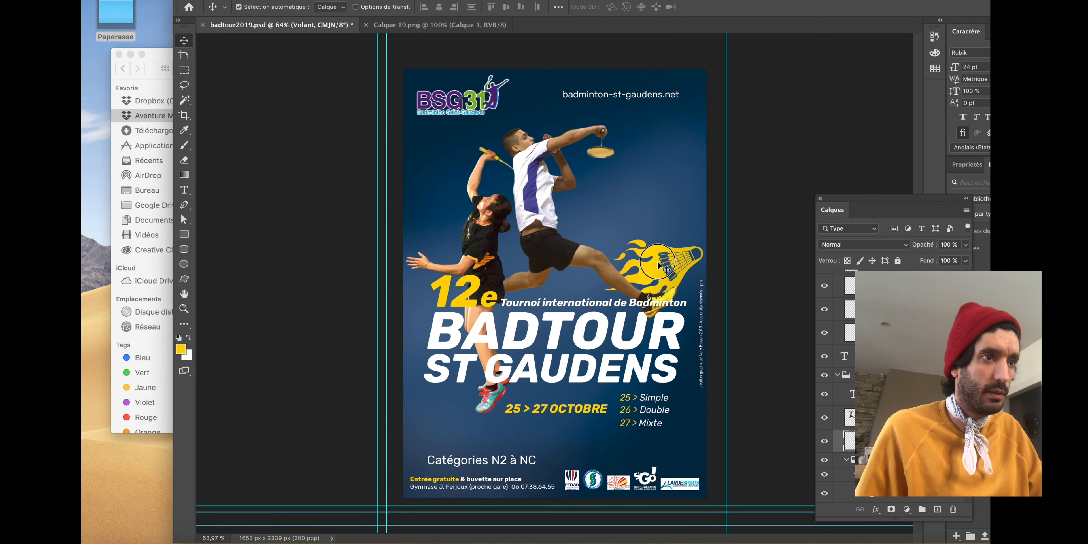
left_click_drag(659, 264, 669, 272)
- Enlarge the male player, and reduce "Catégories N2 à NC" to a 10,08 pt italic line below "27 > Mixte"
left_click(843, 375)
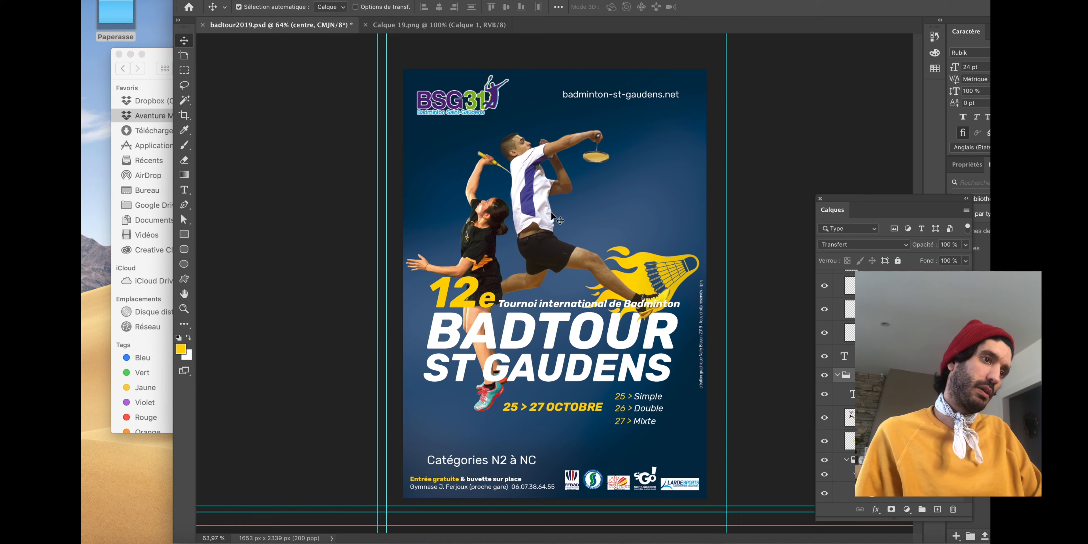
left_click(549, 227)
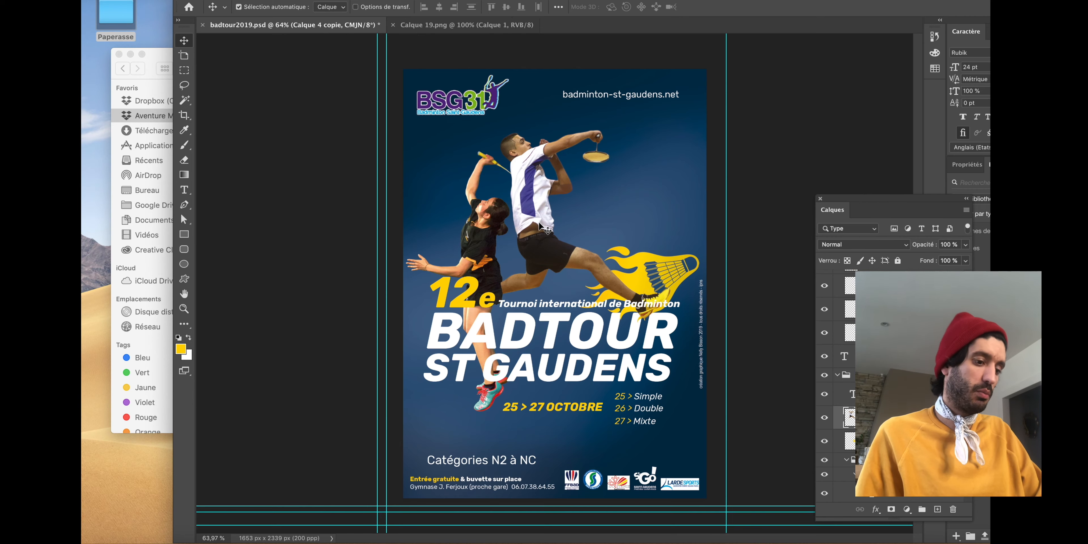
key("super+t")
left_click_drag(678, 129, 697, 110)
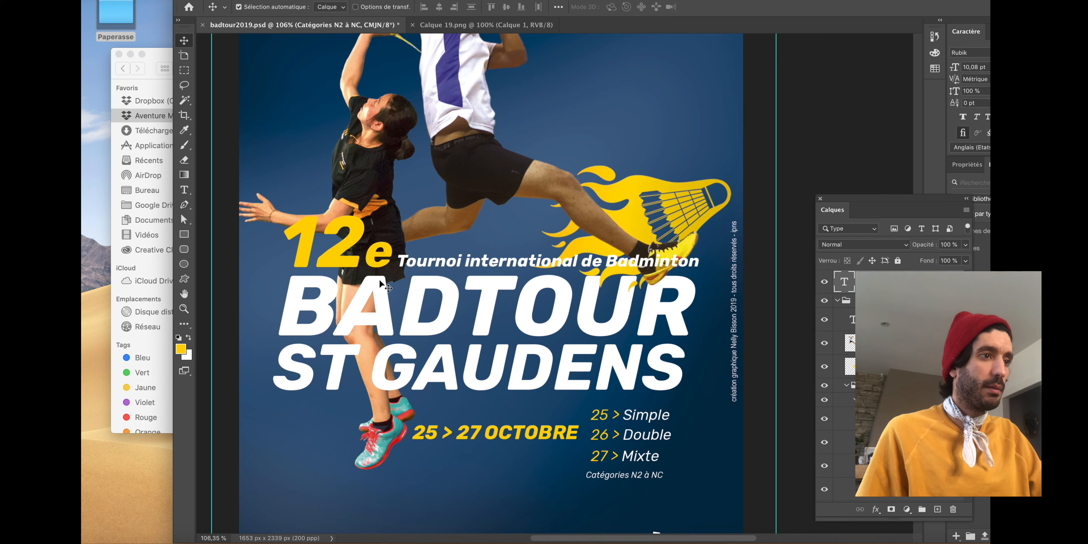
- Add a drop shadow to the "BADTOUR" title with Produit blending, 24% opacity, 14 px distance, 13% spread and 22 px size
left_click(383, 295)
scroll(853, 440, "down", 1)
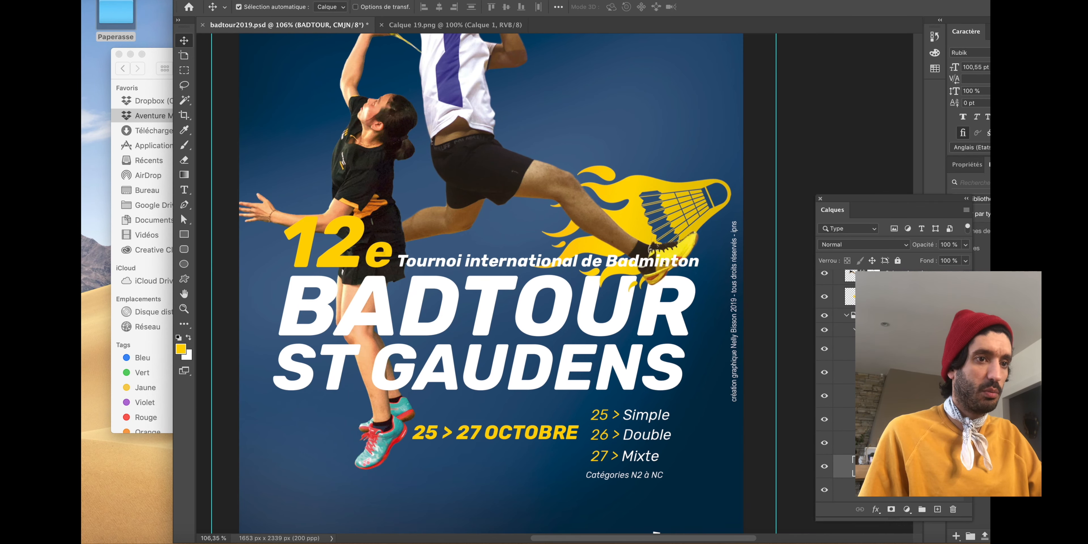
double_click(909, 466)
left_click_drag(549, 98, 699, 85)
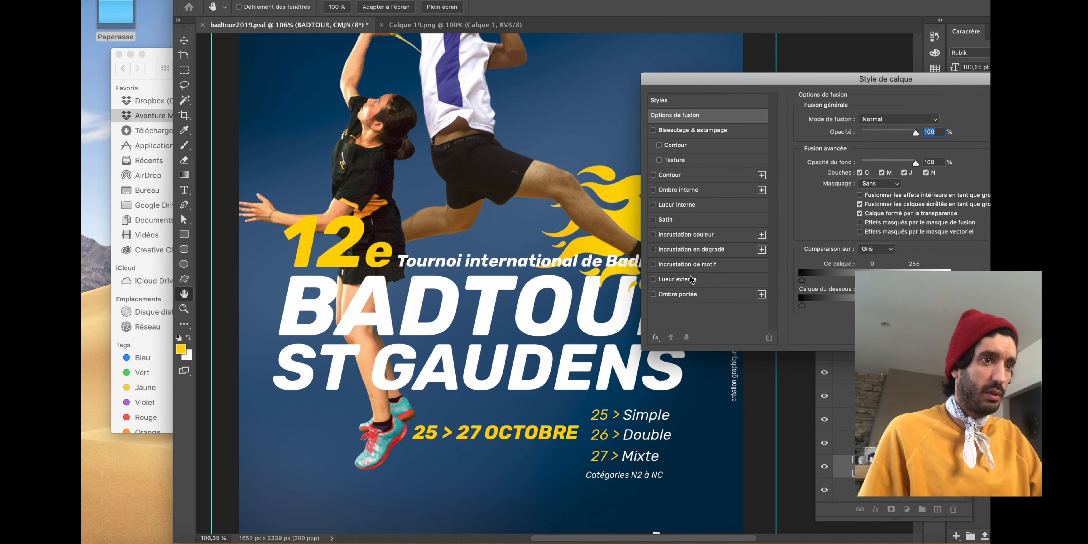
left_click(678, 294)
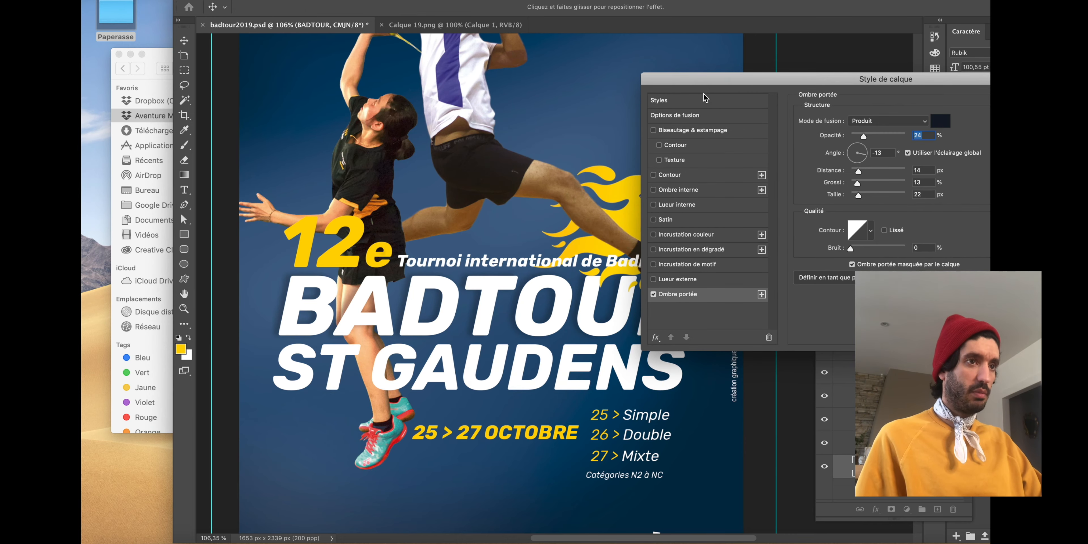
left_click_drag(703, 78, 596, 40)
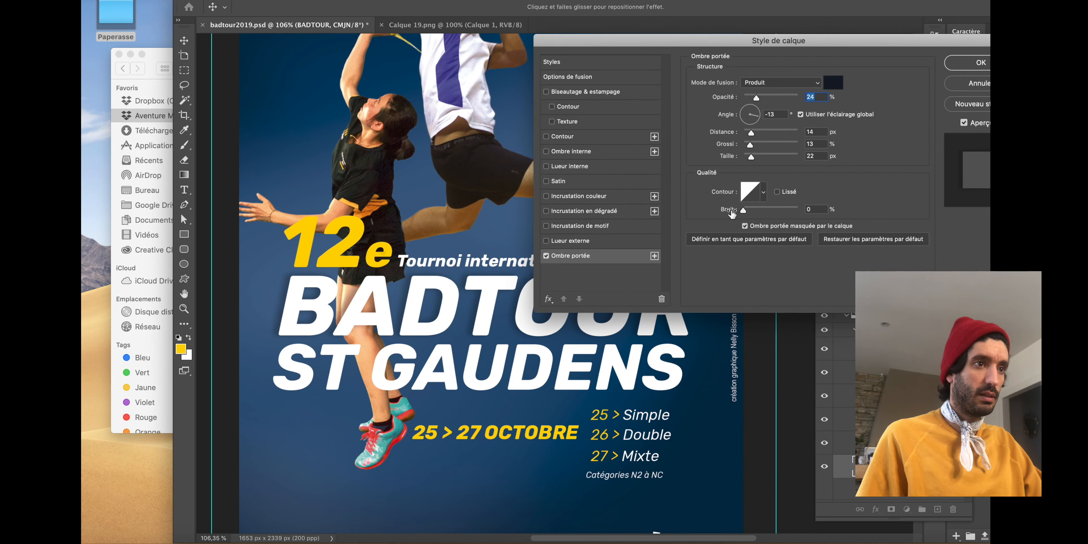
- Set the drop shadow angle to 120° and apply the same shadow to the other title lines
left_click(746, 107)
left_click_drag(785, 45, 767, 53)
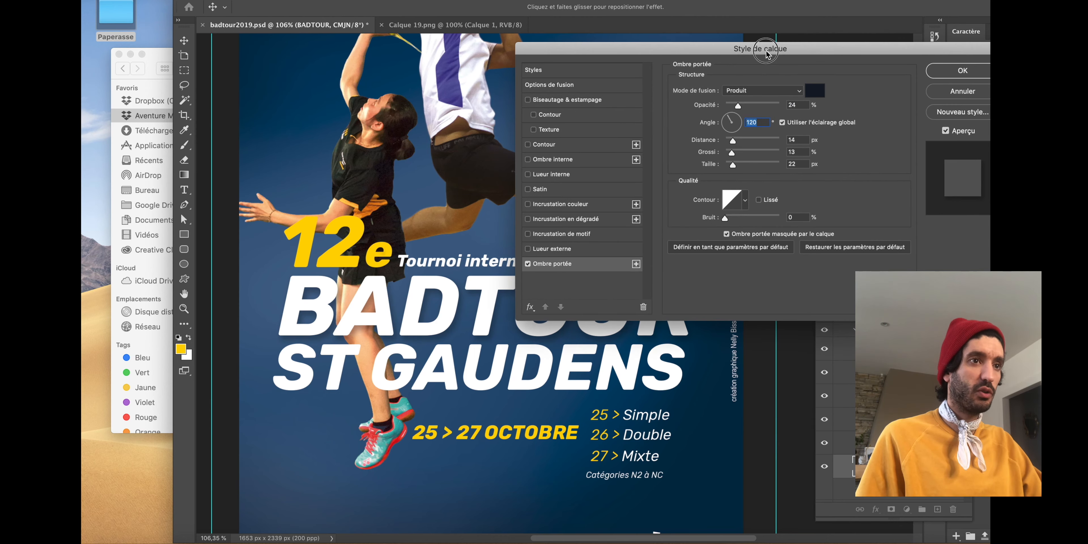
left_click_drag(662, 49, 716, 56)
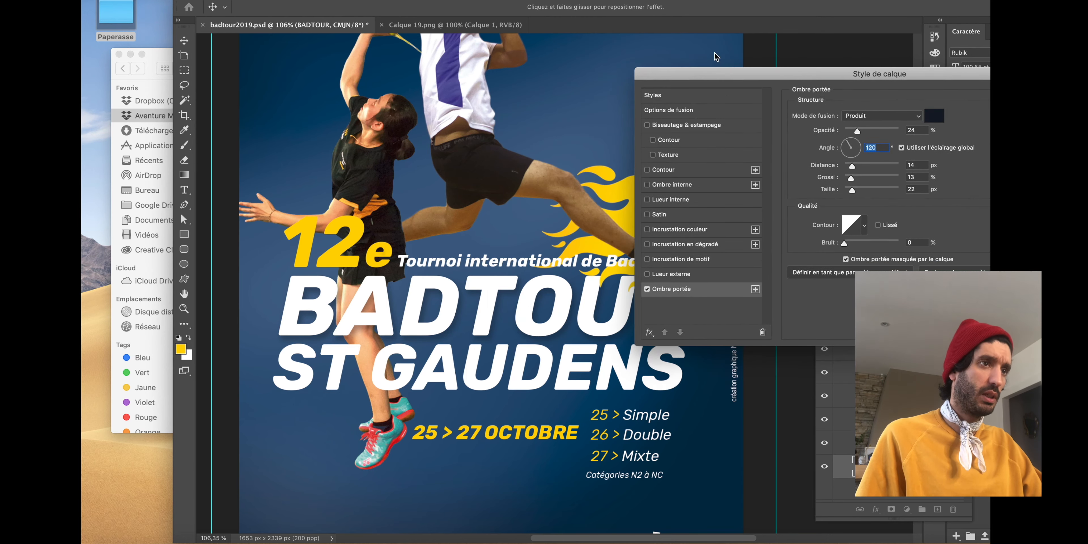
left_click_drag(530, 1, 481, 1)
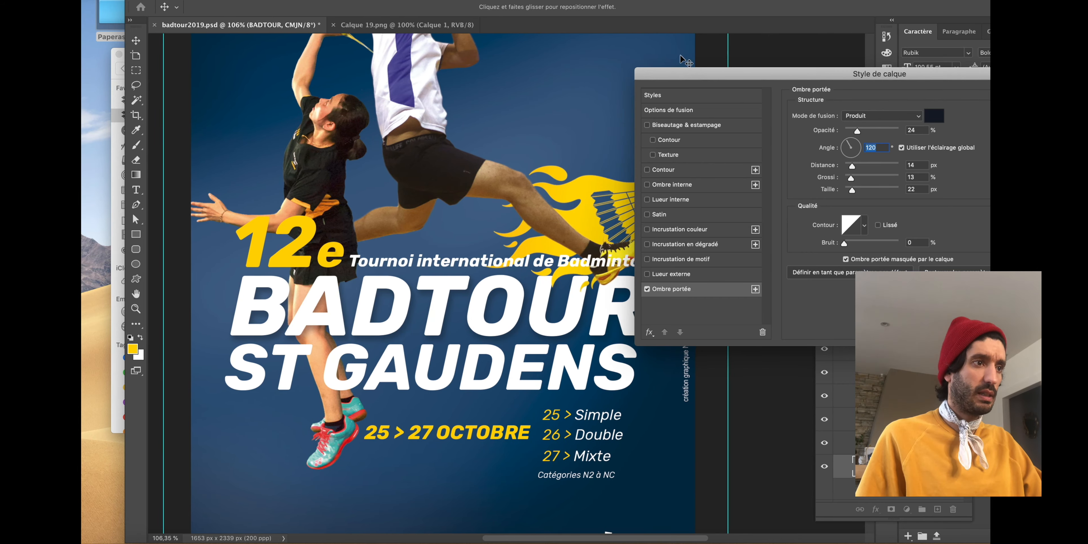
left_click_drag(466, 230, 447, 268)
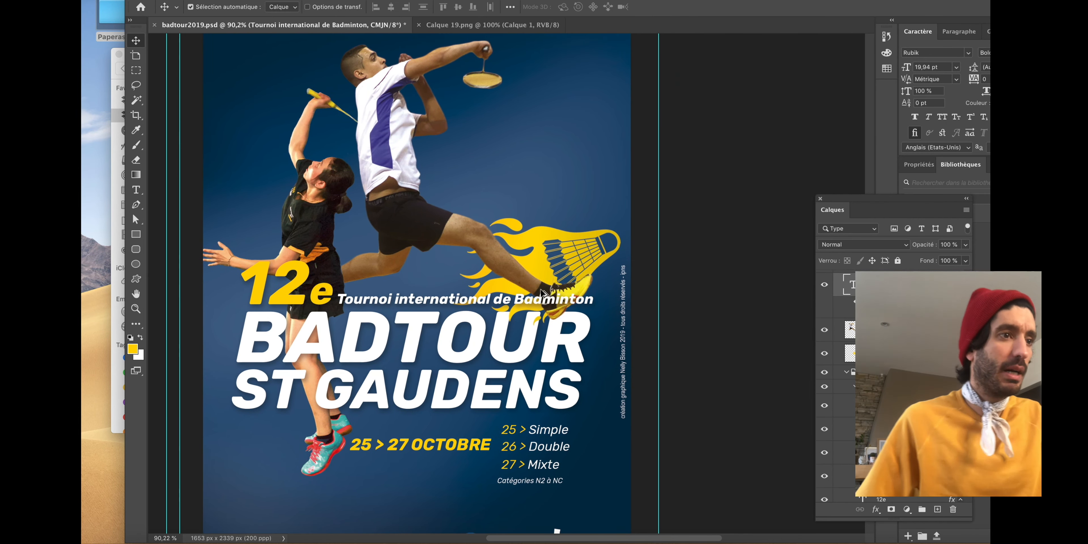
- Paint a soft dark blue shadow around the male player's front shoe with a 138 px brush, on a new layer placed beneath him
scroll(543, 294, "up", 5)
left_click(136, 145)
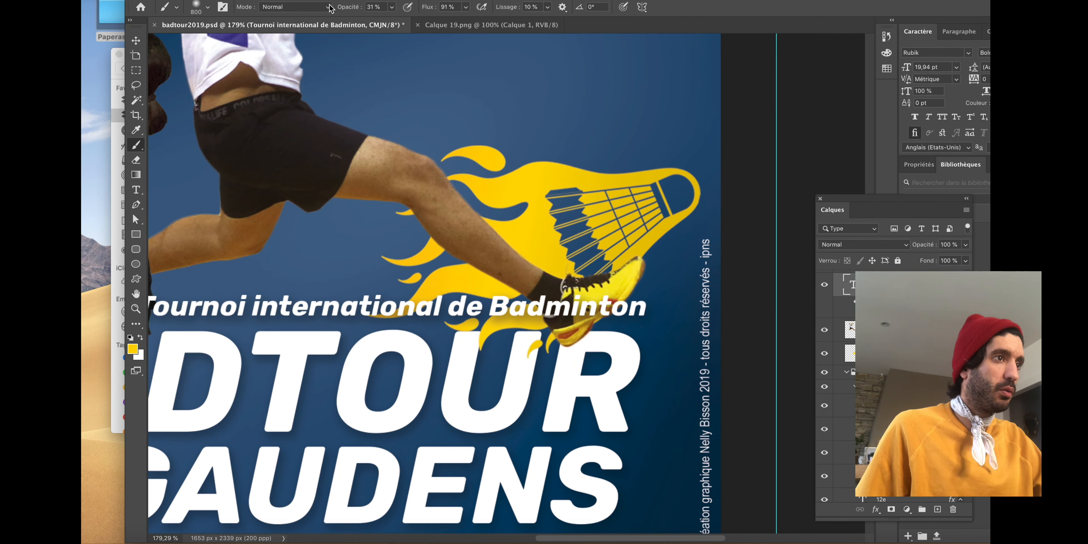
left_click(208, 7)
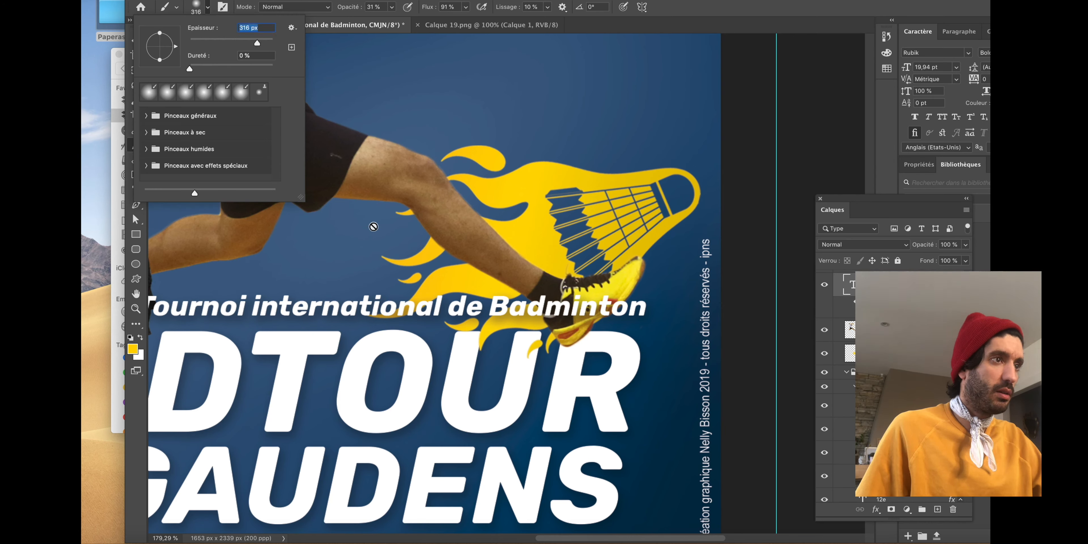
type("138")
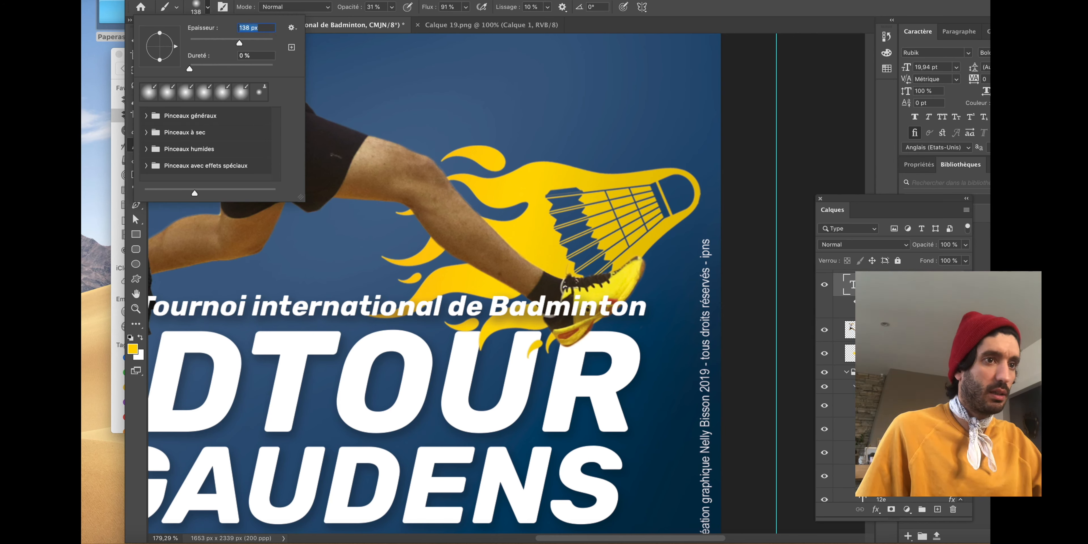
key("Return")
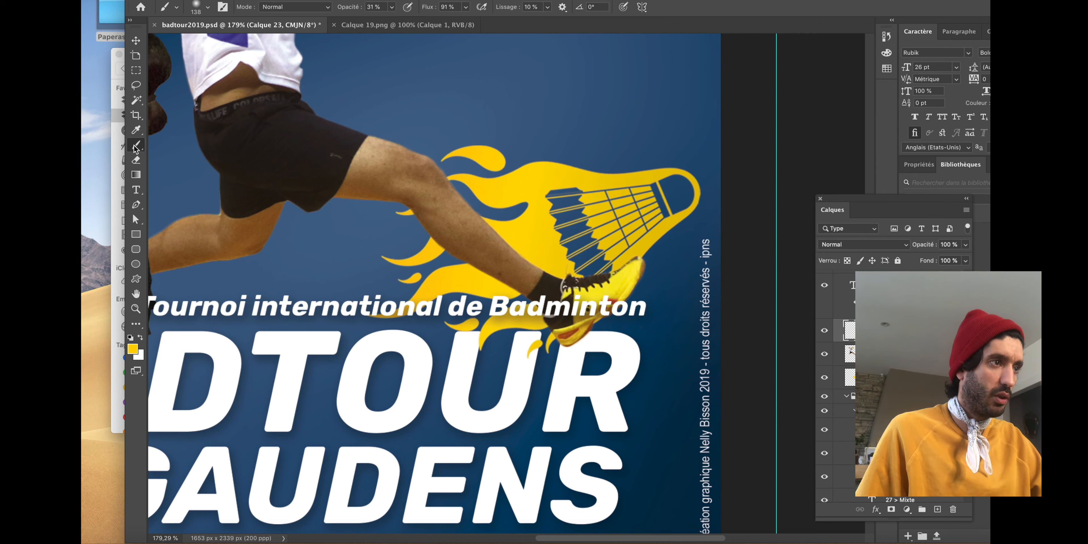
left_click(135, 130)
left_click(650, 418)
key("b")
left_click_drag(609, 308, 508, 316)
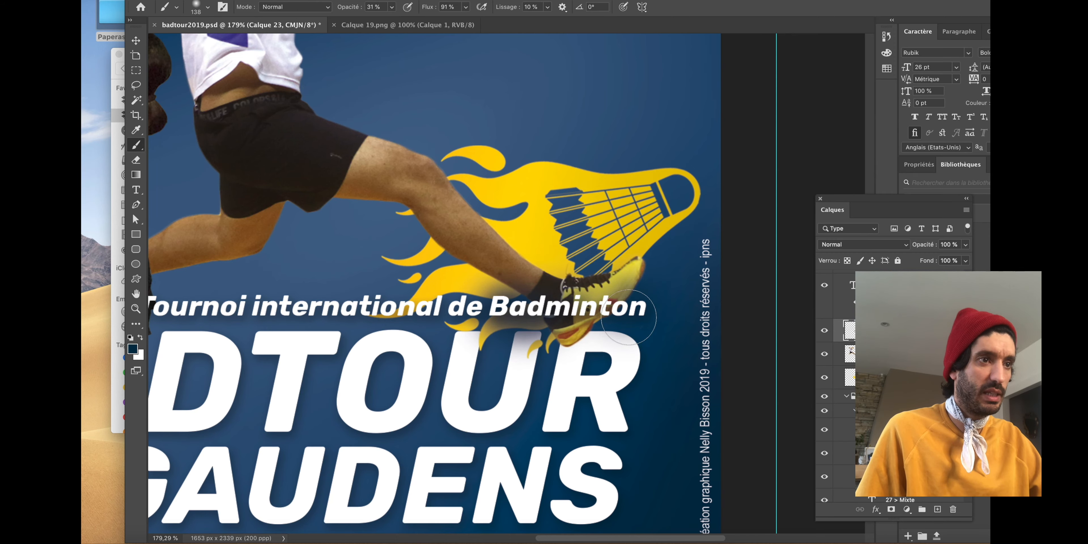
scroll(545, 337, "down", 5)
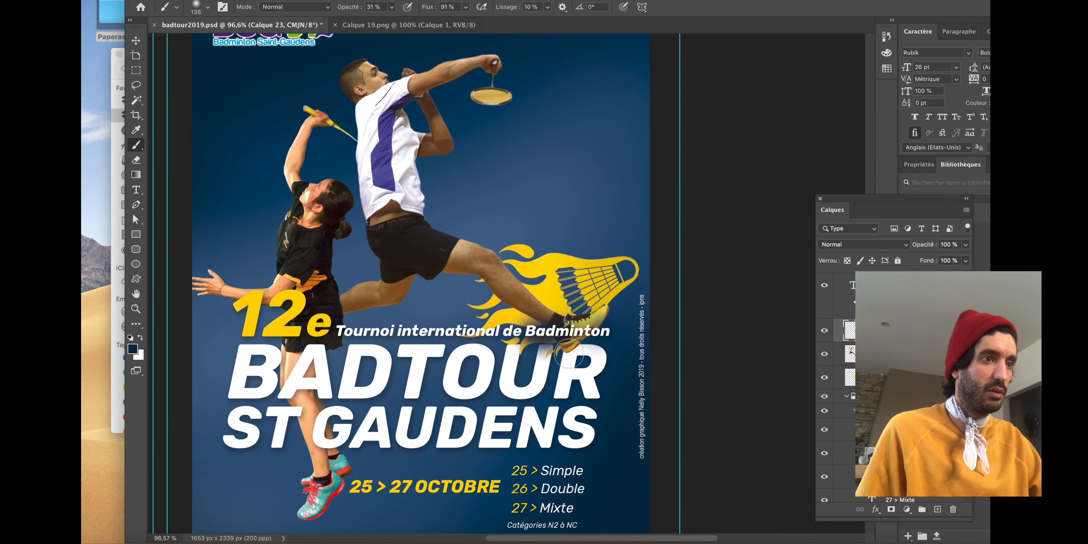
left_click_drag(850, 330, 850, 366)
left_click_drag(414, 377, 430, 343)
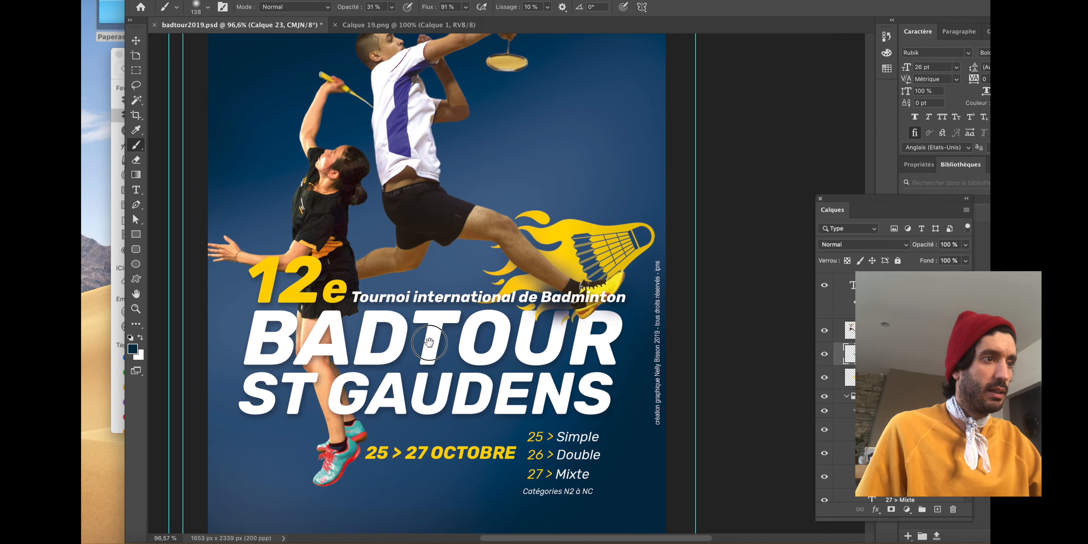
- Add a new layer beneath the female player and paint a soft dark blue shadow around her shoes
key("v")
left_click(381, 407)
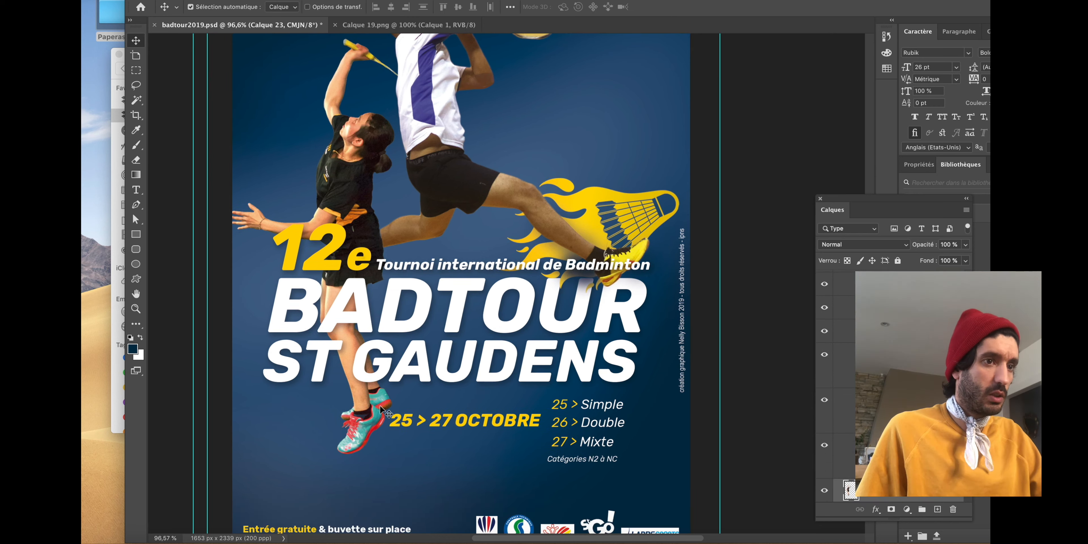
left_click(380, 407)
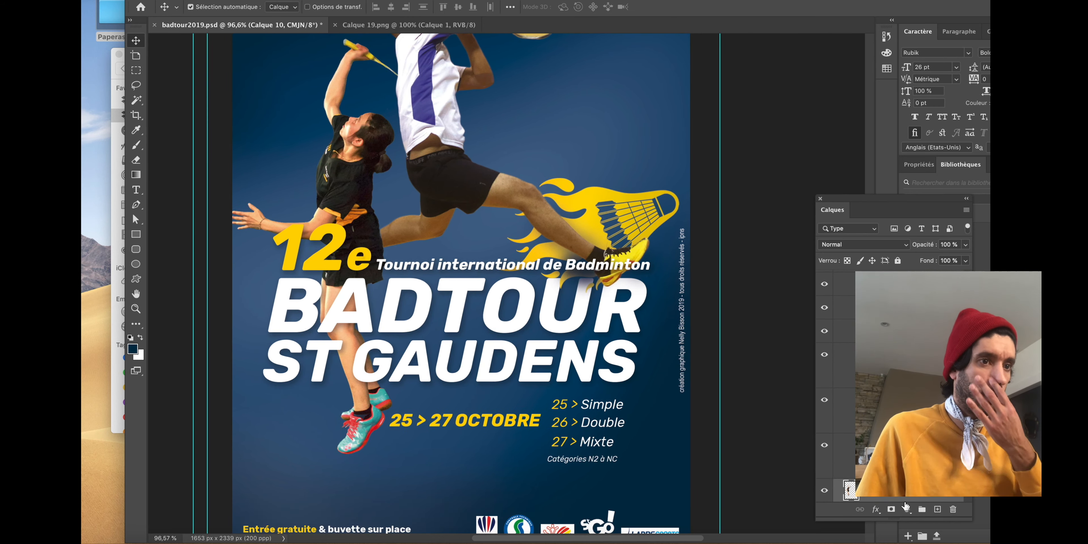
left_click(887, 461)
left_click(937, 509)
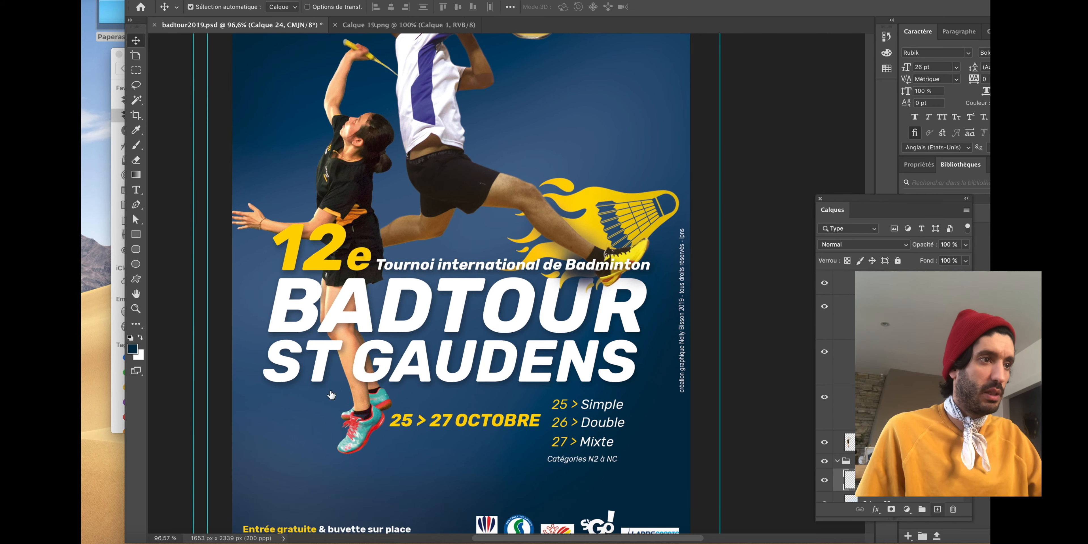
key("b")
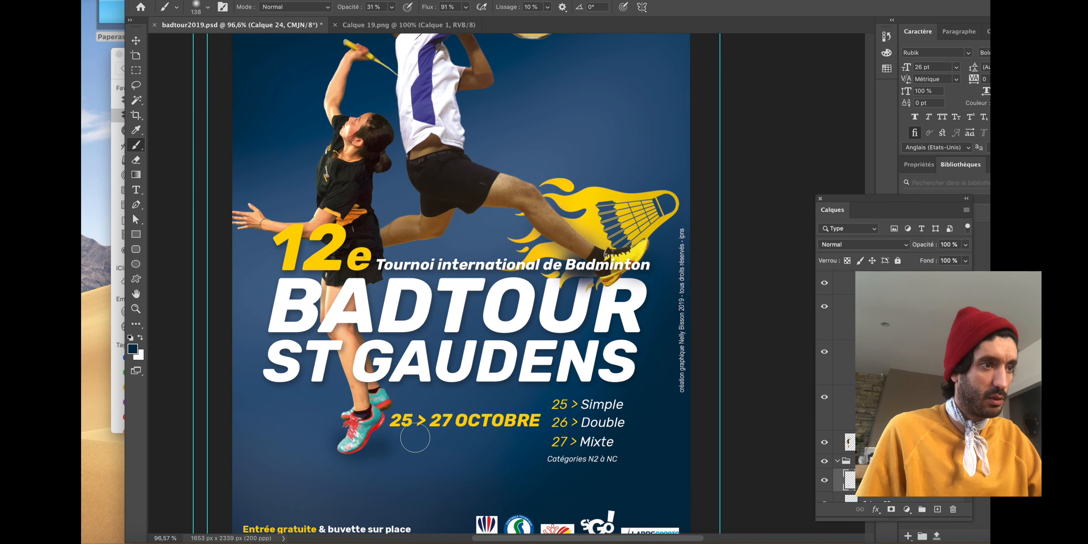
mouse_move(394, 442)
left_mouse_down()
mouse_move(445, 444)
mouse_move(406, 444)
mouse_move(424, 444)
left_mouse_up()
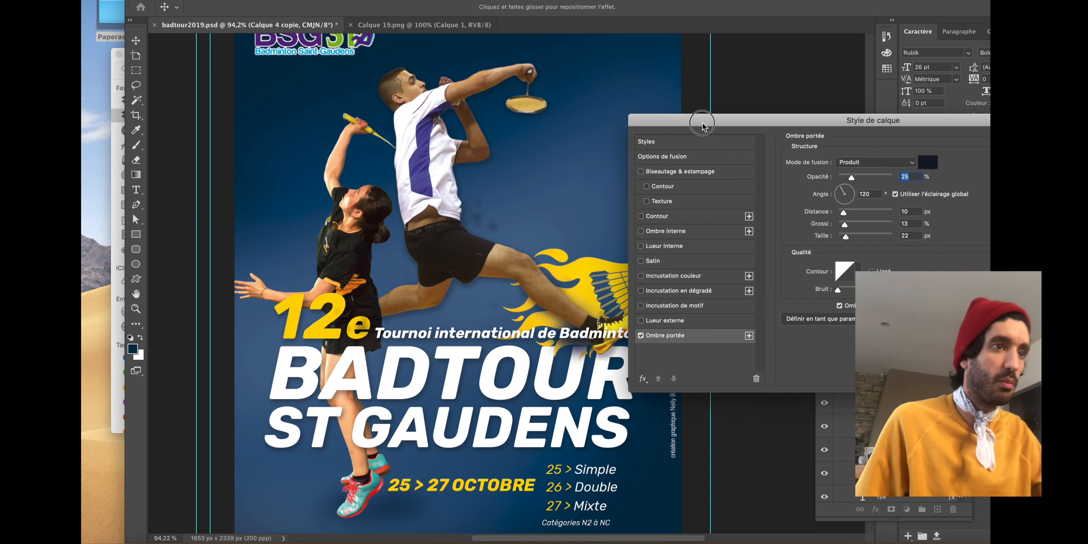
- Apply a drop shadow to the male player with Produit blending, 25% opacity, 120° angle, 10 px distance, 13% spread and 22 px size
left_click_drag(705, 123, 572, 132)
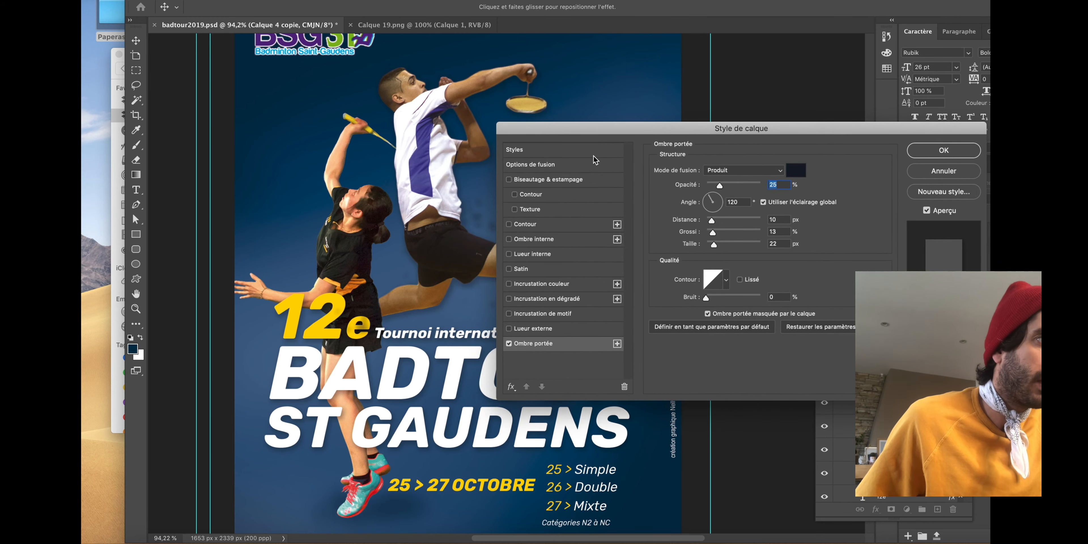
left_click(927, 210)
key("Return")
scroll(894, 381, "down", 5)
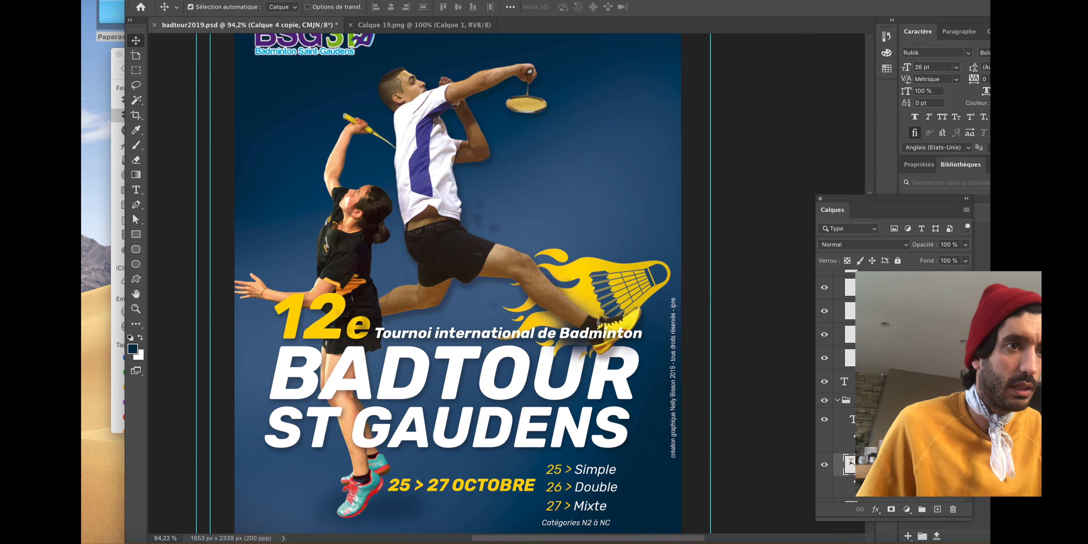
- Recolor the "badminton-st-gaudens.net" text yellow, shrink it and place it near the poster's upper right corner
key("super+0")
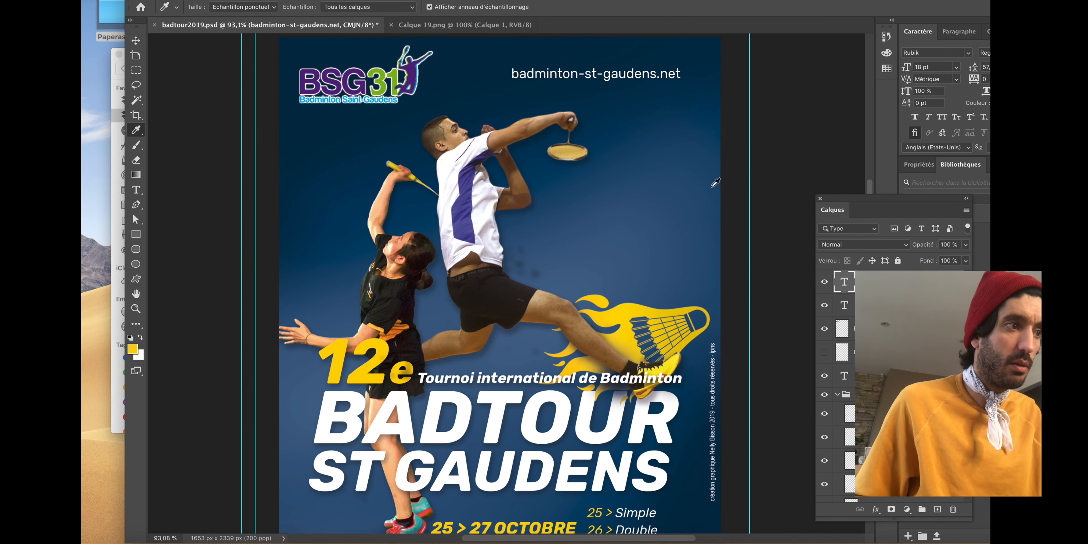
key("alt+BackSpace")
key("ctrl+t")
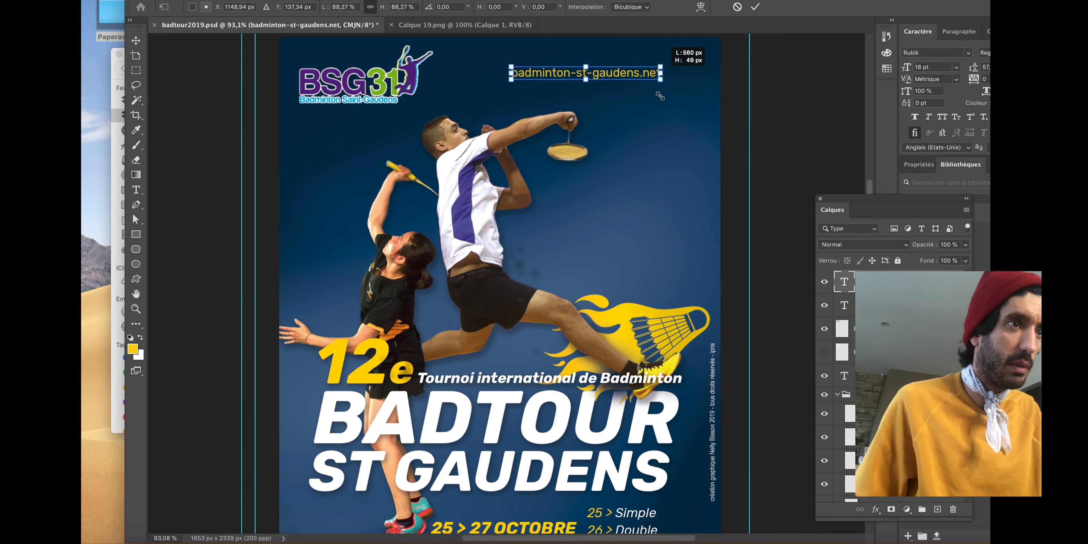
scroll(644, 163, "up", 4)
left_click_drag(691, 146, 557, 134)
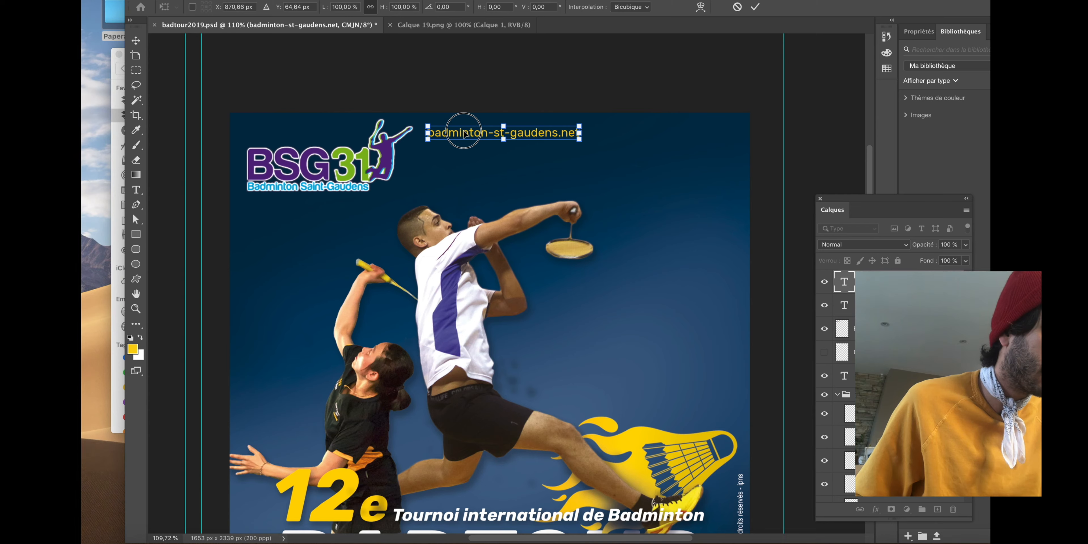
key("Return")
key("super+0")
scroll(512, 284, "down", 1)
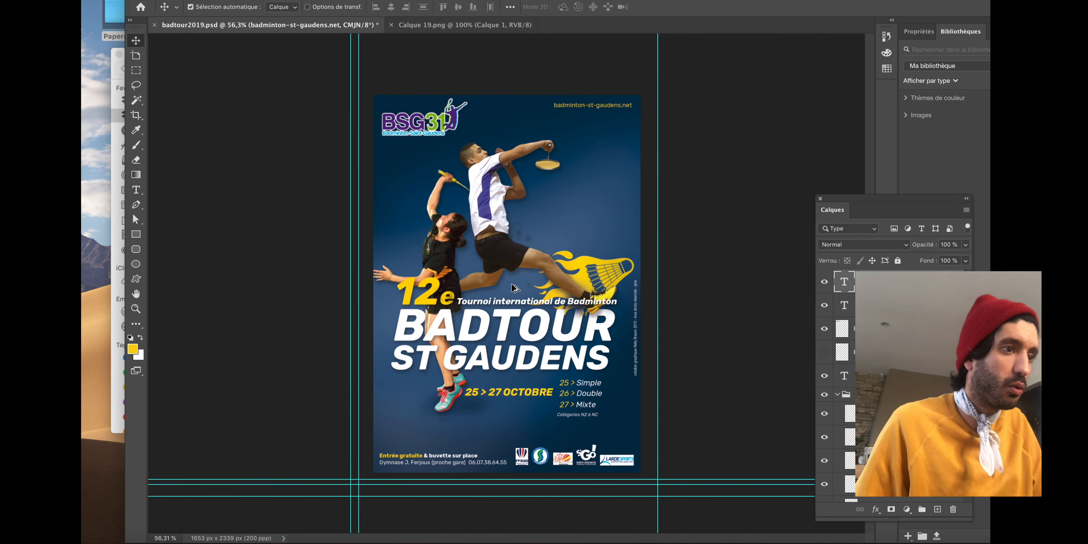
- Duplicate the male player beneath the originals, enlarge the copy to about 203% and fade it into a faint background silhouette
scroll(513, 284, "up", 3)
scroll(513, 284, "down", 1)
scroll(502, 278, "up", 1)
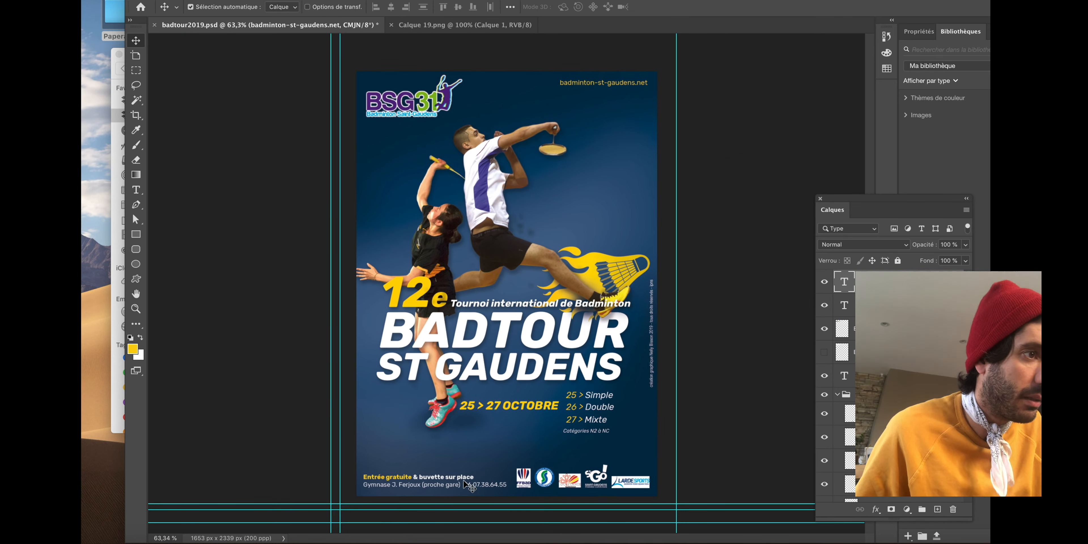
left_click(489, 198)
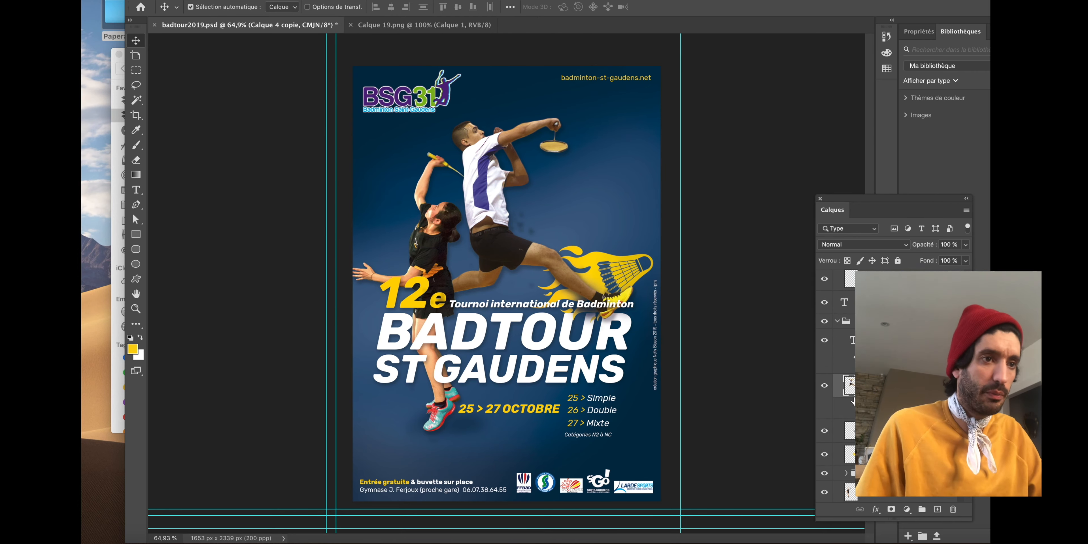
key("super+j")
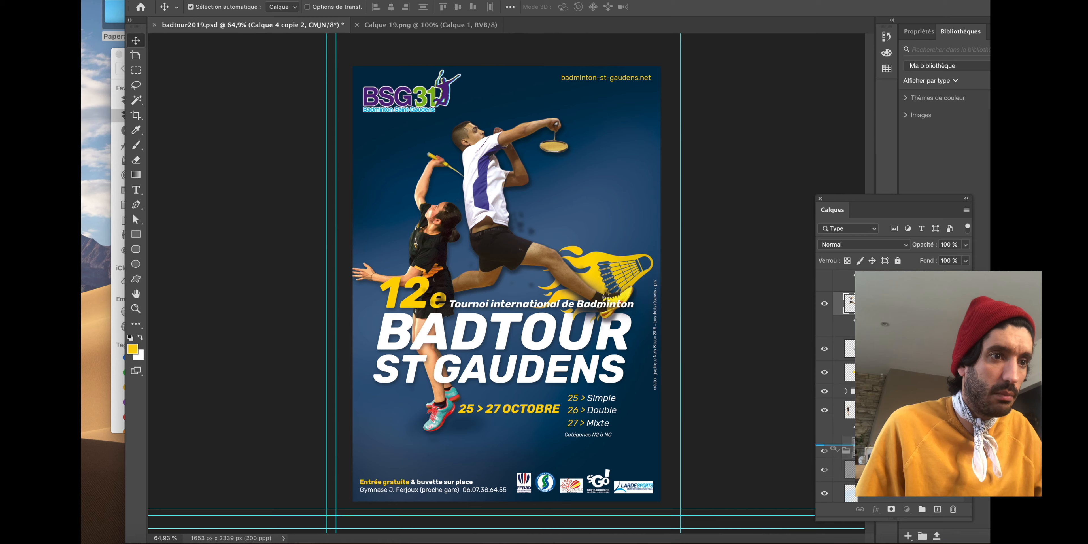
key("super+t")
scroll(511, 286, "down", 3)
left_click_drag(620, 315, 785, 543)
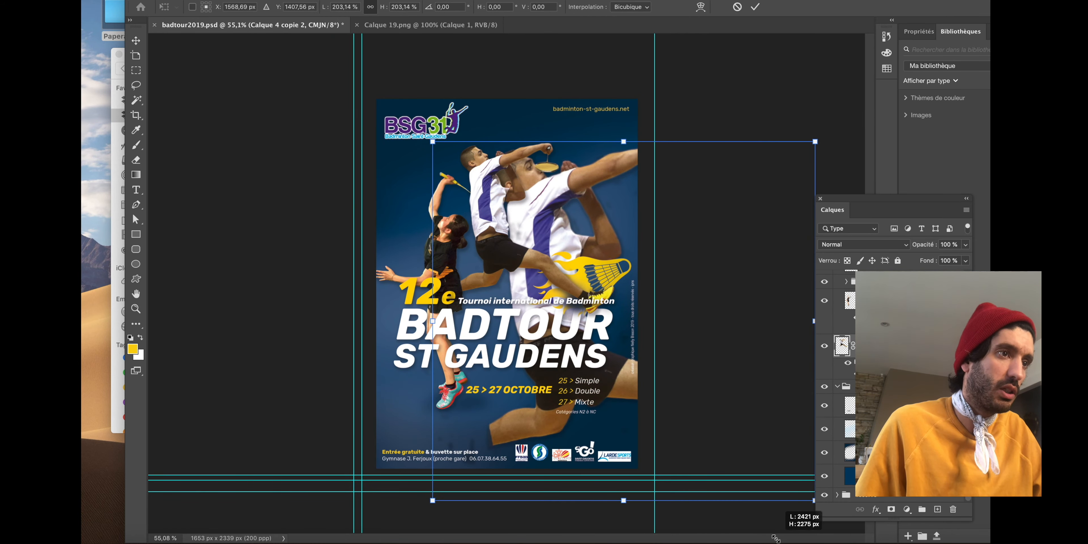
left_click_drag(558, 228, 462, 176)
left_click_drag(966, 260, 916, 260)
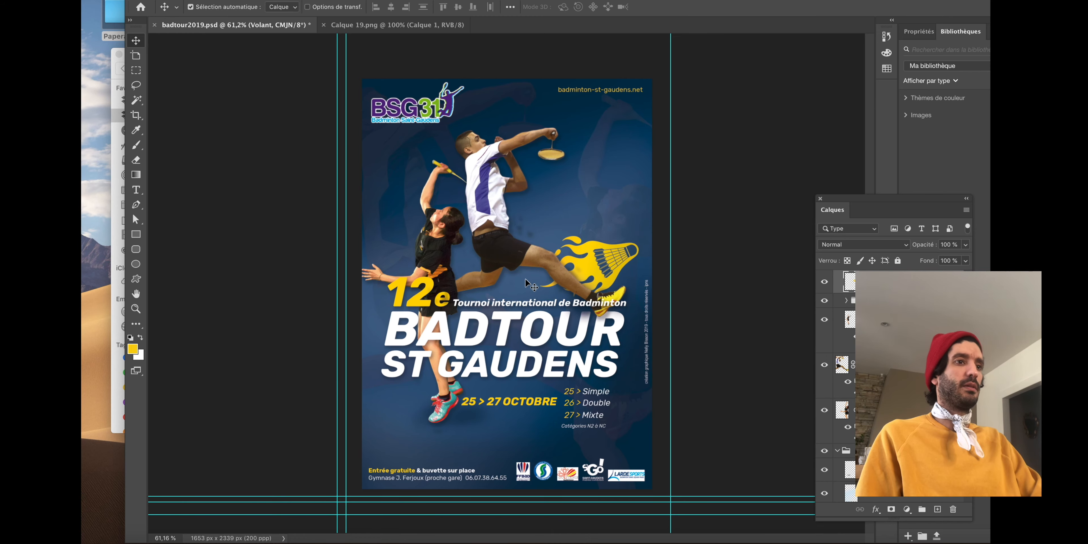
- Move the "Catégories N2 à NC" text layer into the "centre" group
scroll(528, 284, "down", 1)
scroll(839, 359, "up", 3)
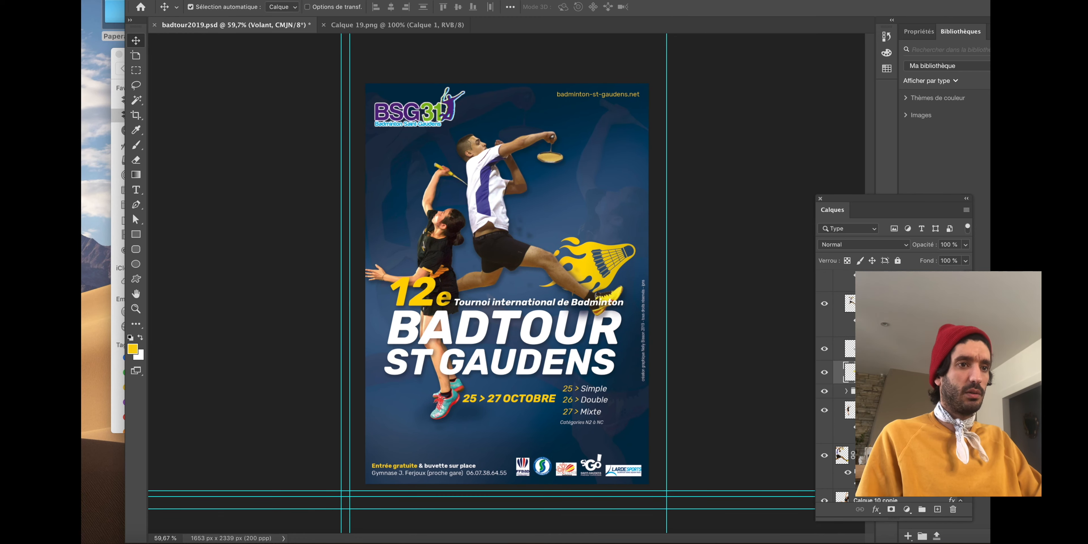
scroll(839, 381, "up", 3)
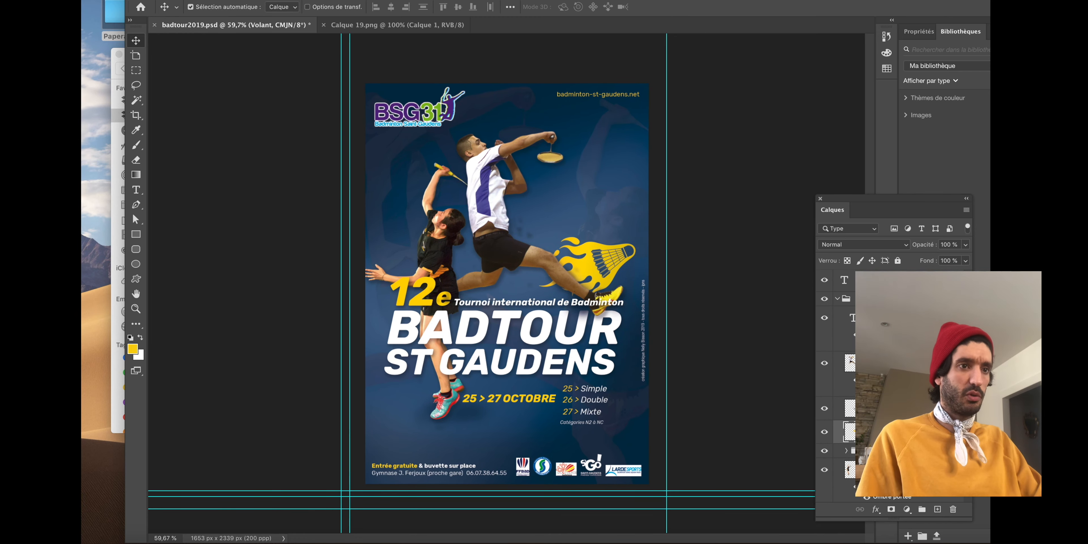
scroll(839, 381, "up", 1)
left_click(581, 422)
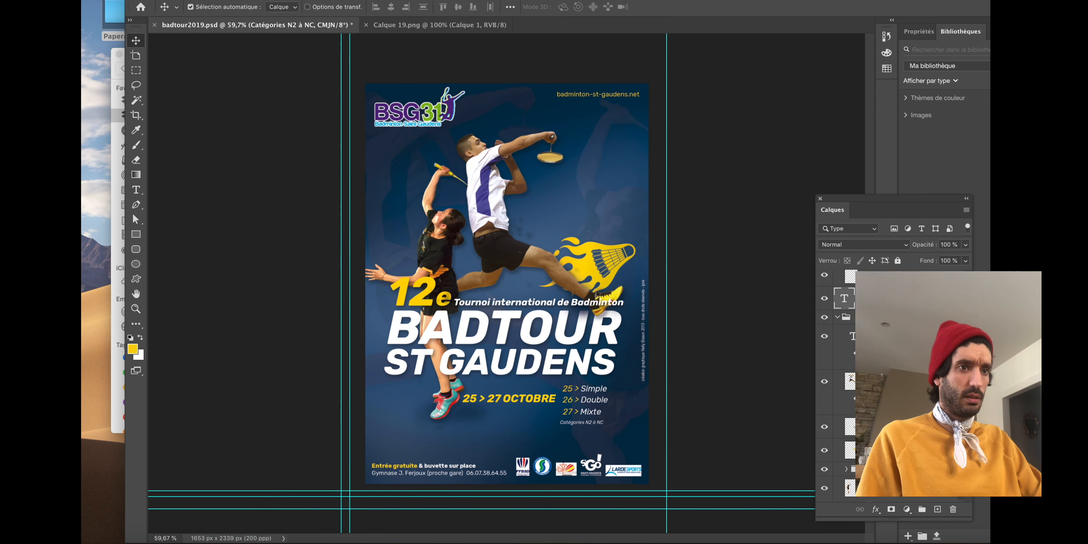
- Shift the "centre" group slightly down and to the right, and scale it to about 98% proportionally
left_click(846, 317)
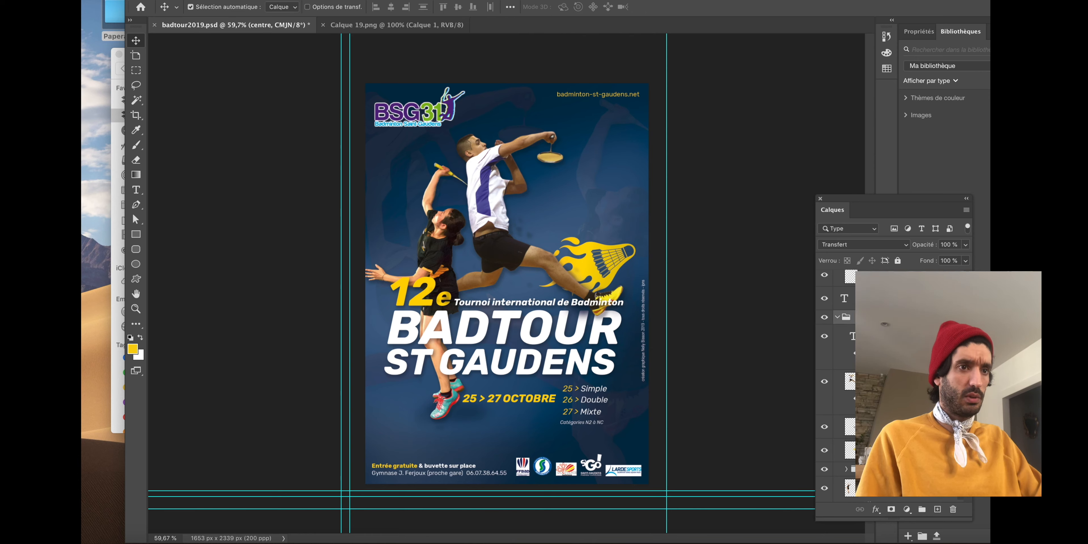
key("super+t")
left_click_drag(570, 282, 570, 286)
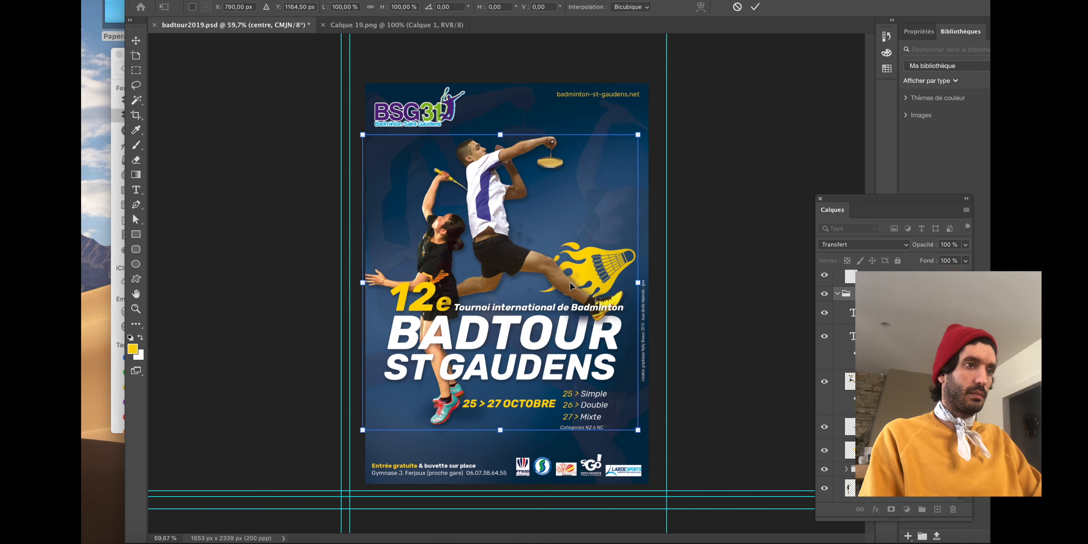
key("shift+Down")
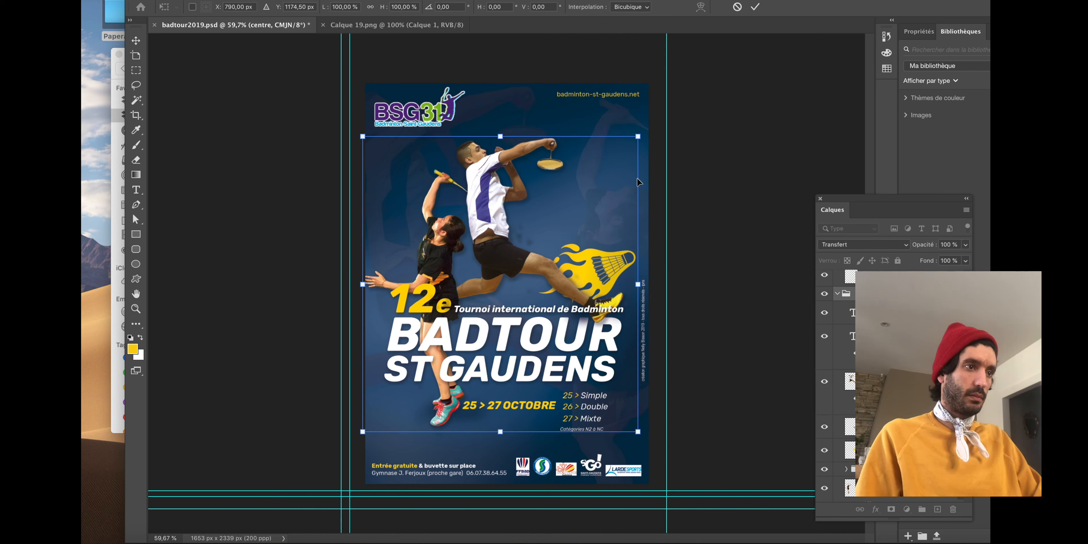
key("shift+Right")
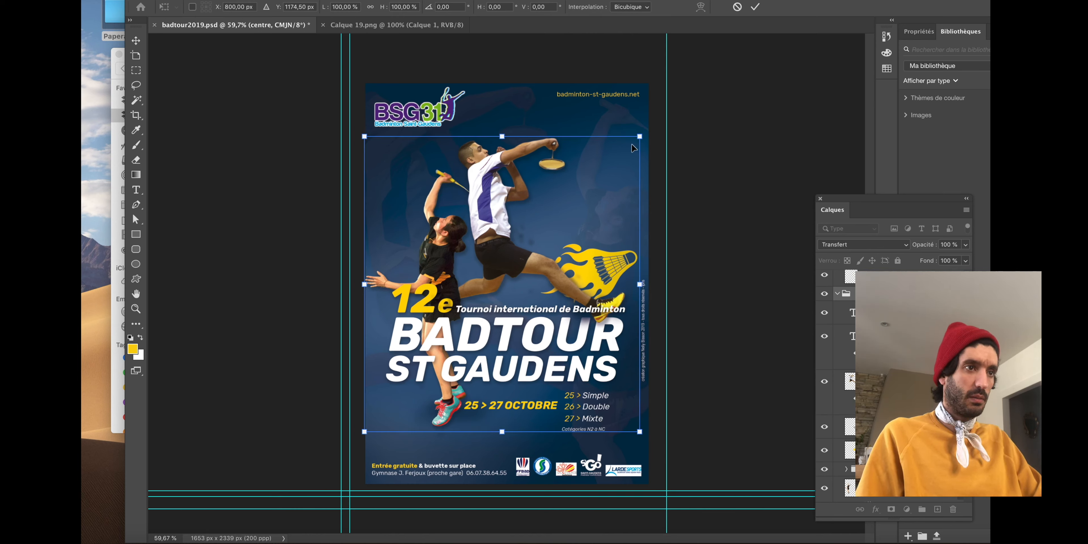
left_click_drag(639, 137, 634, 142)
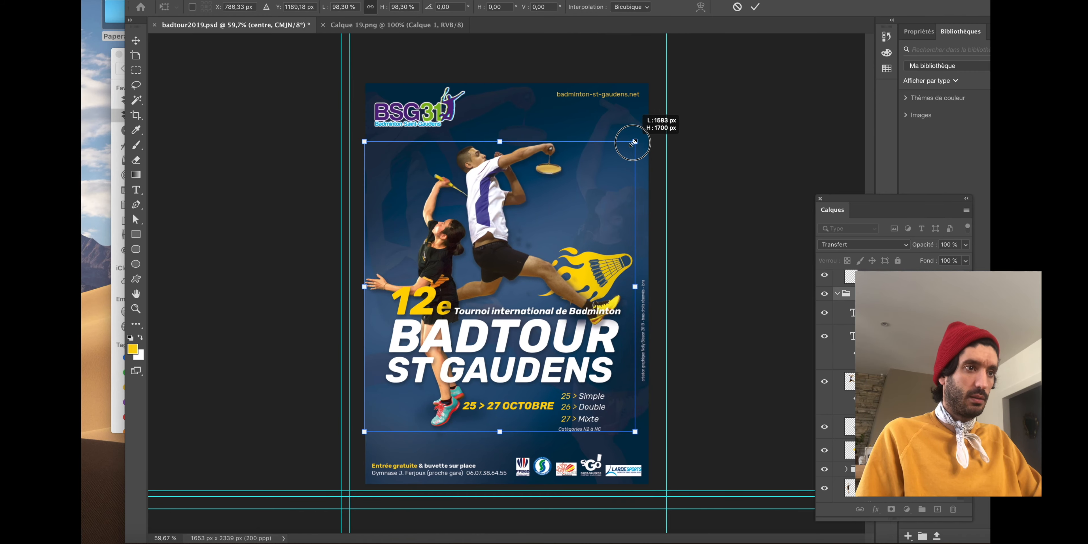